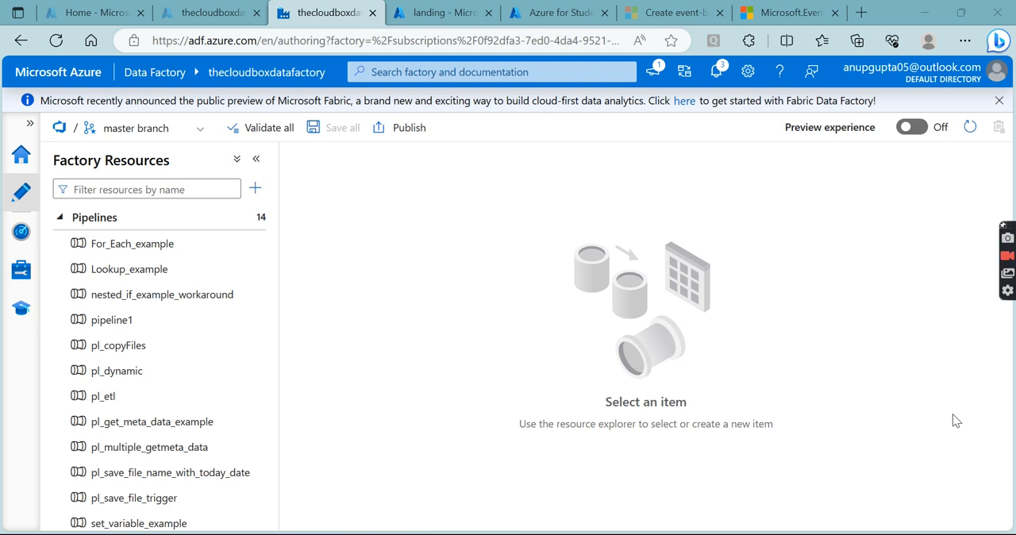
- Dismiss the Fabric announcement, then inspect the config folder in the landing container and the output container of thecloudboxadls
left_click(997, 101)
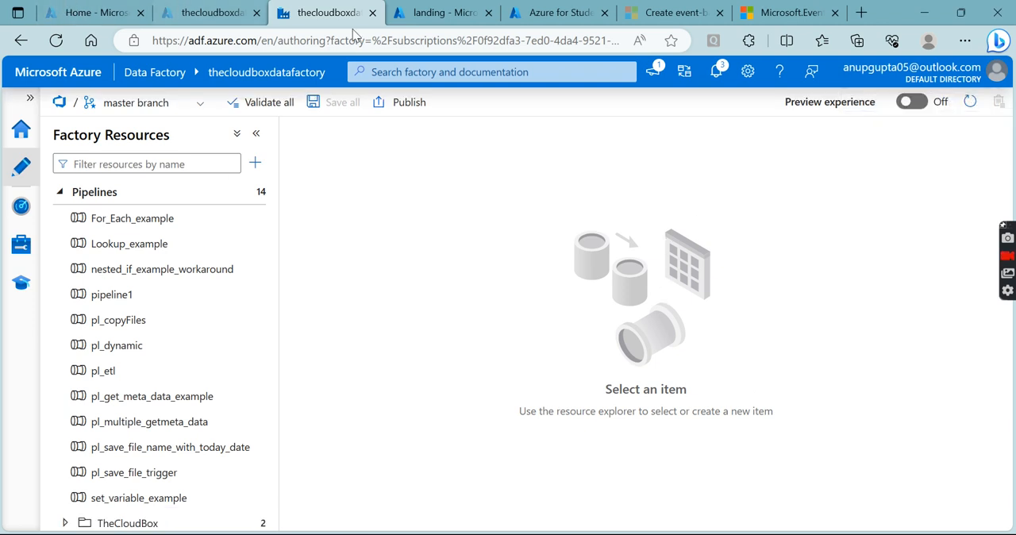
left_click(421, 17)
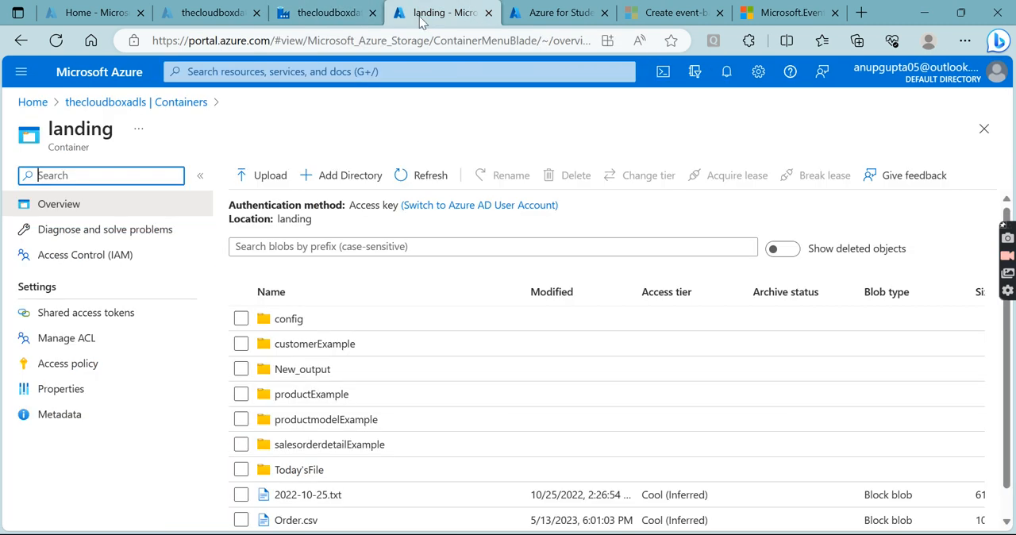
left_click(181, 103)
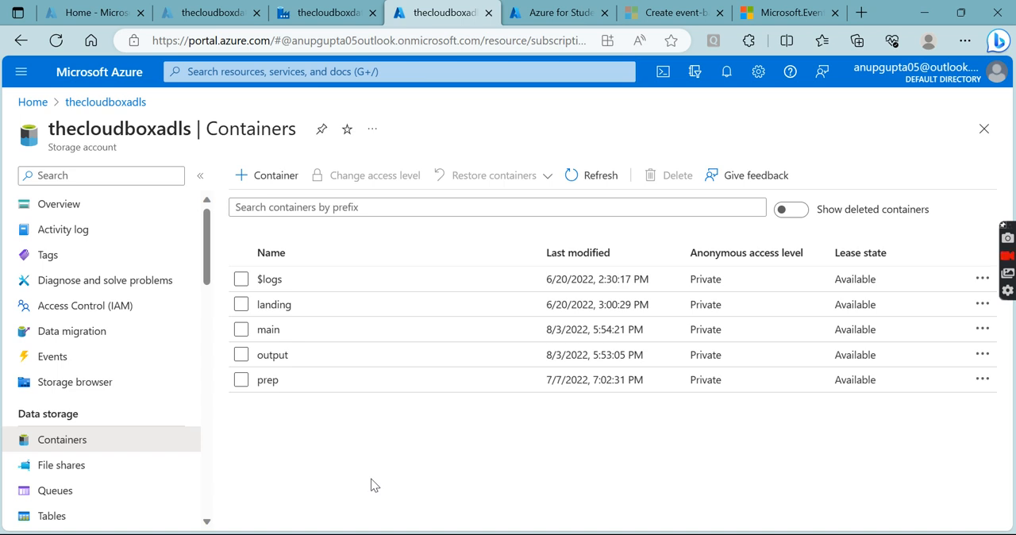
left_click(313, 308)
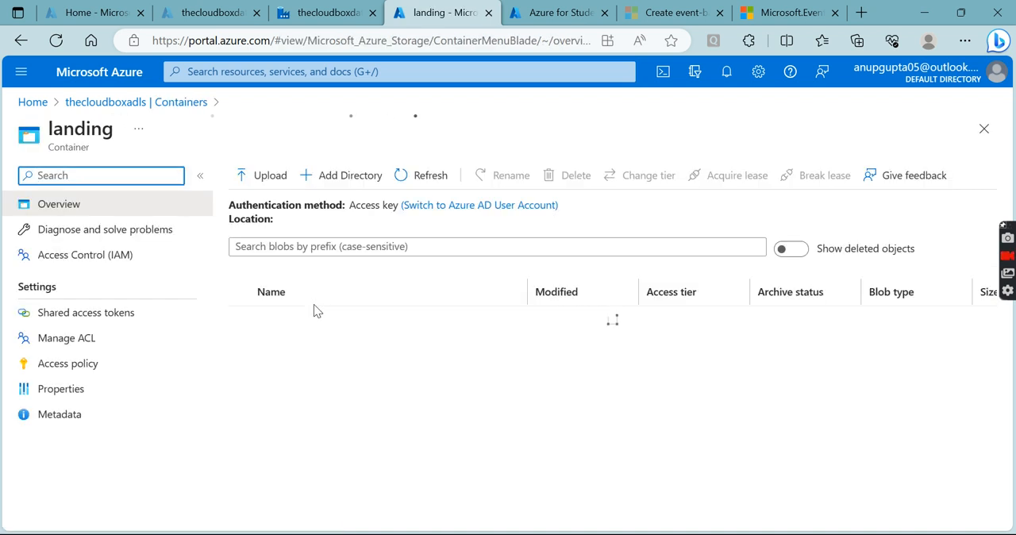
left_click(306, 318)
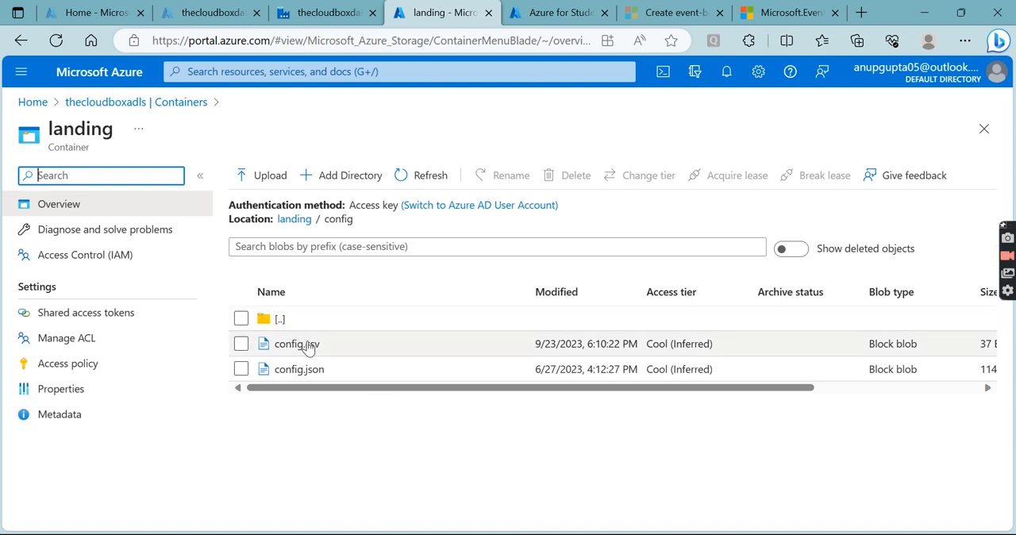
left_click(365, 228)
left_click_drag(363, 224, 274, 220)
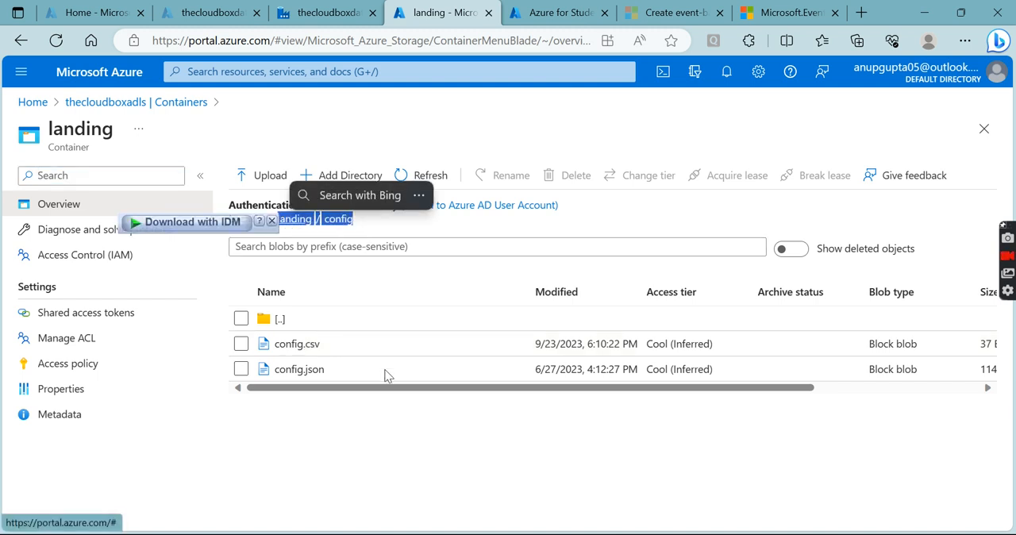
left_click(411, 429)
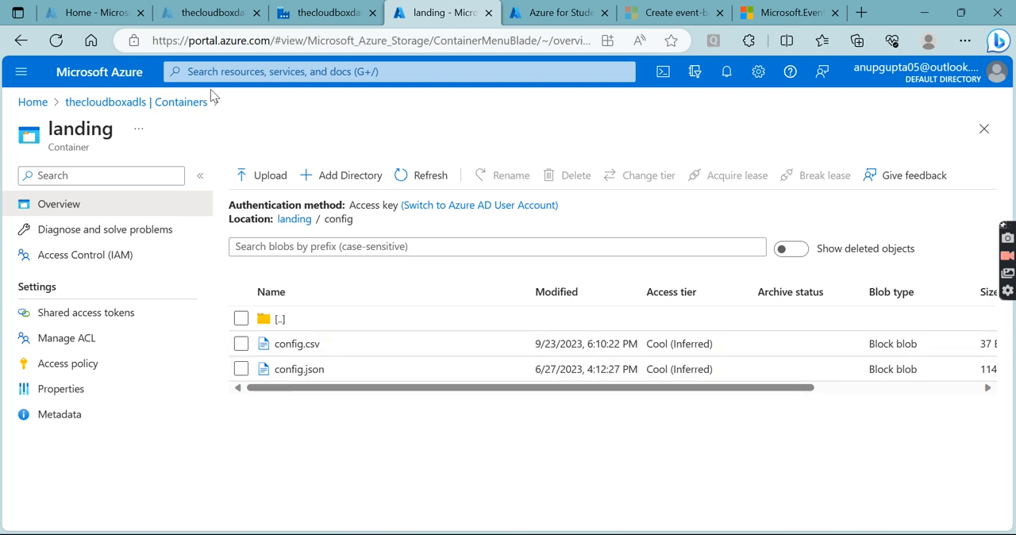
left_click(159, 103)
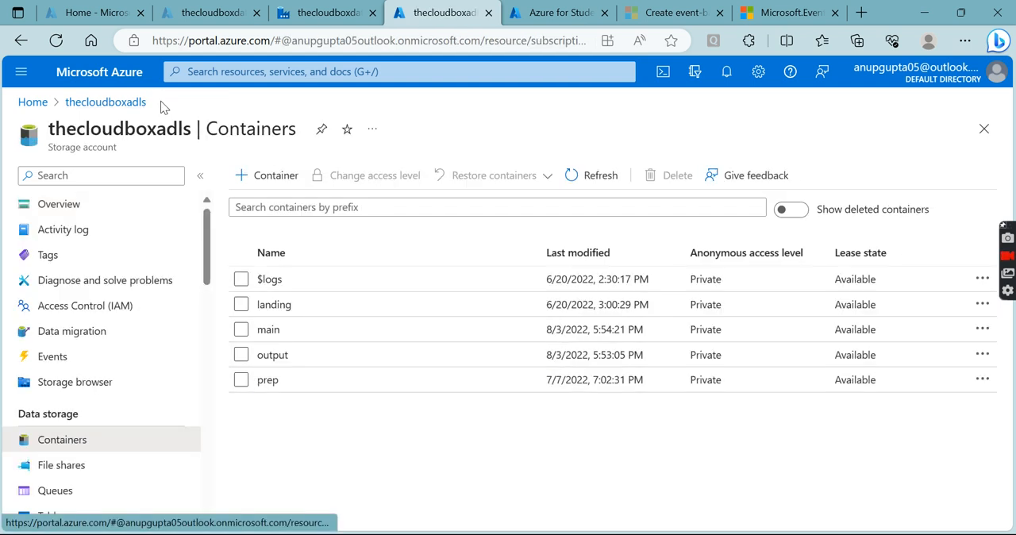
left_click(272, 354)
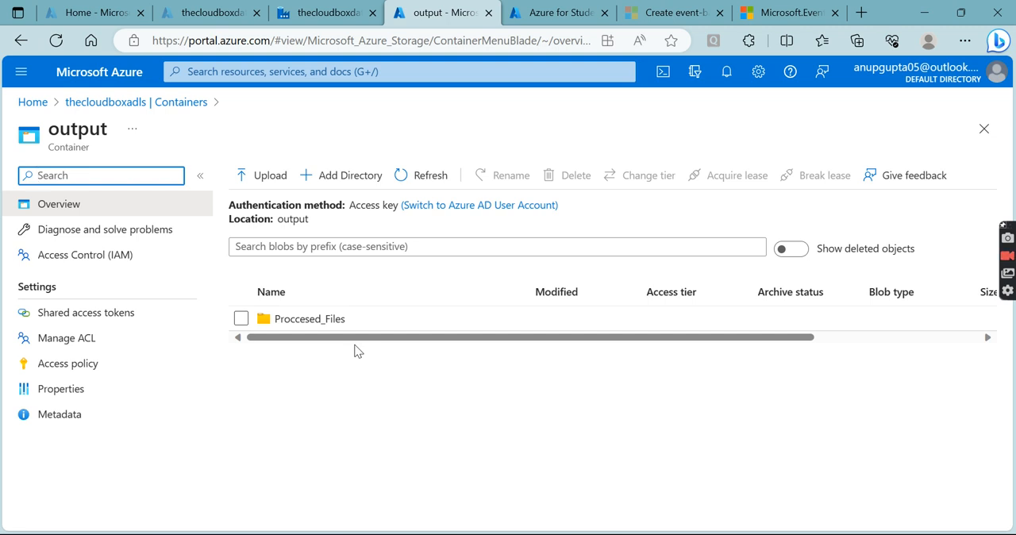
- Start a new trigger in thecloudboxdatafactory, named trg_event_01 with the type Storage events
left_click(335, 22)
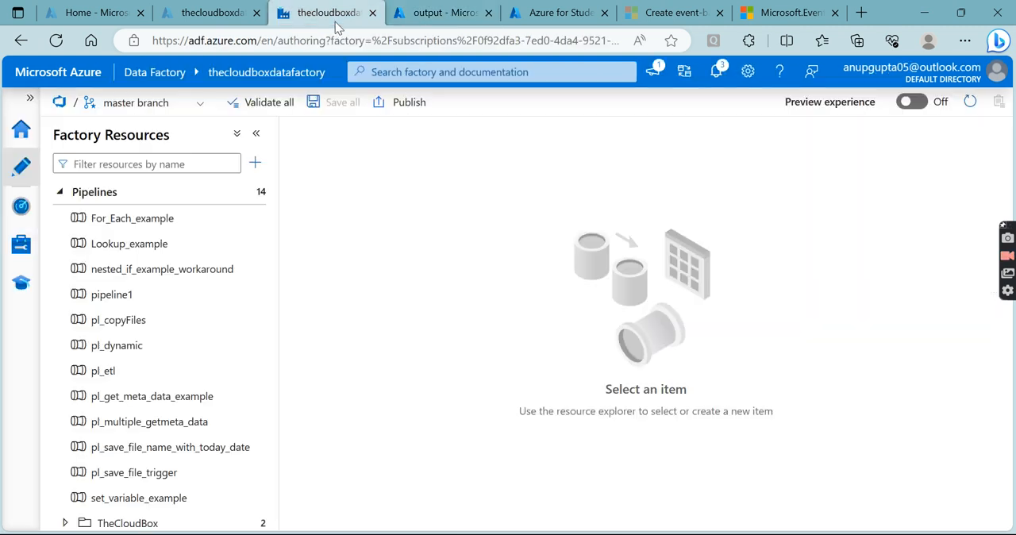
left_click(22, 251)
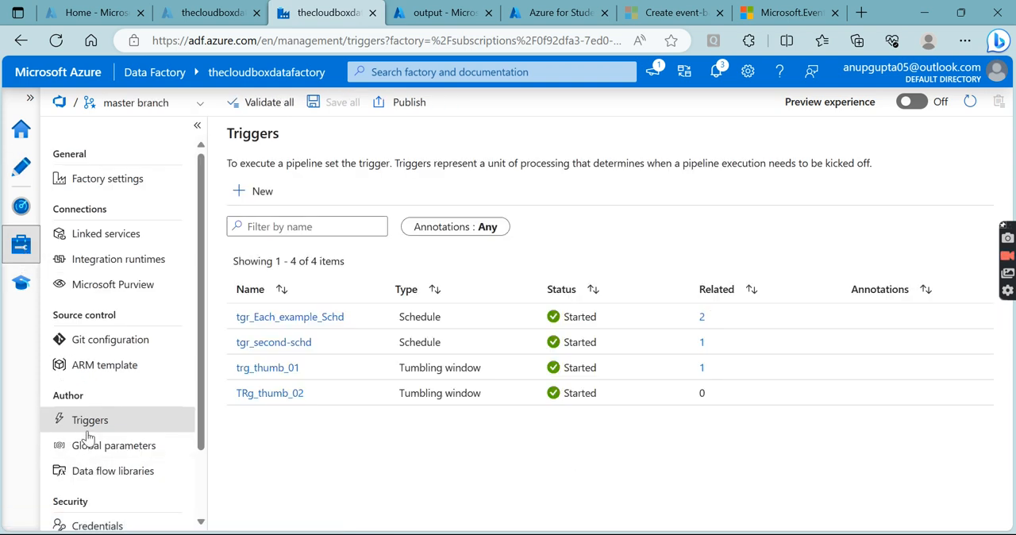
left_click(254, 192)
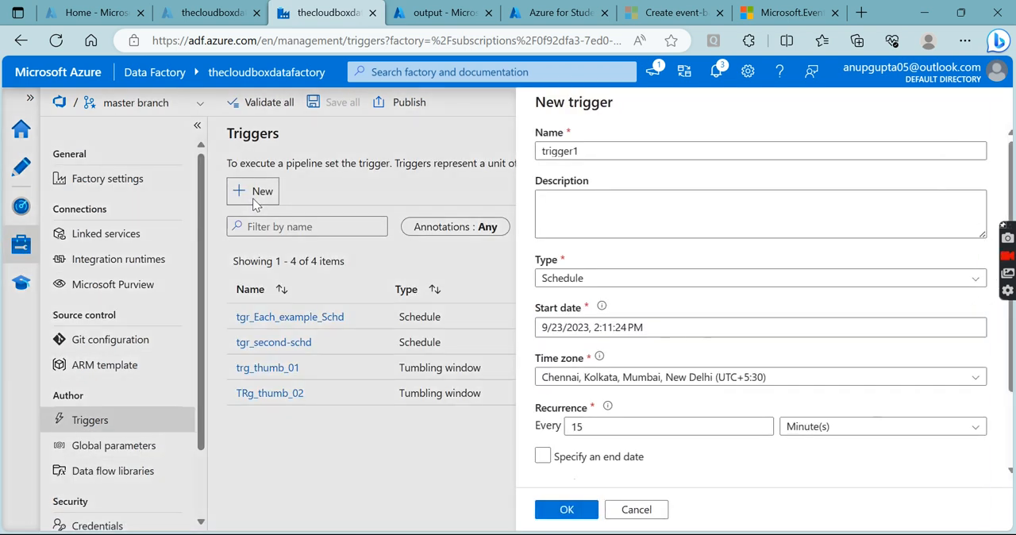
left_click_drag(580, 150, 538, 151)
type("trg-")
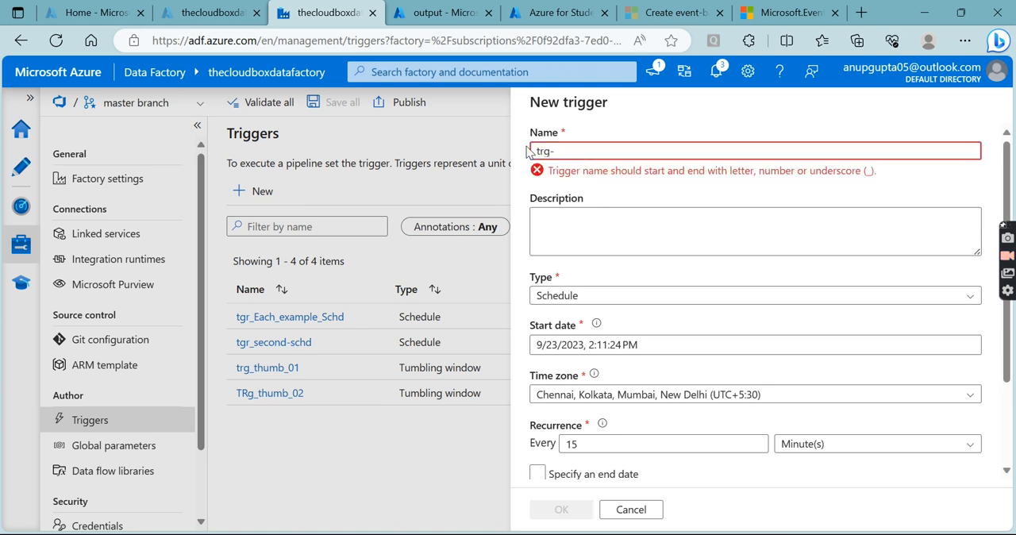
key("BackSpace")
type("_event_01")
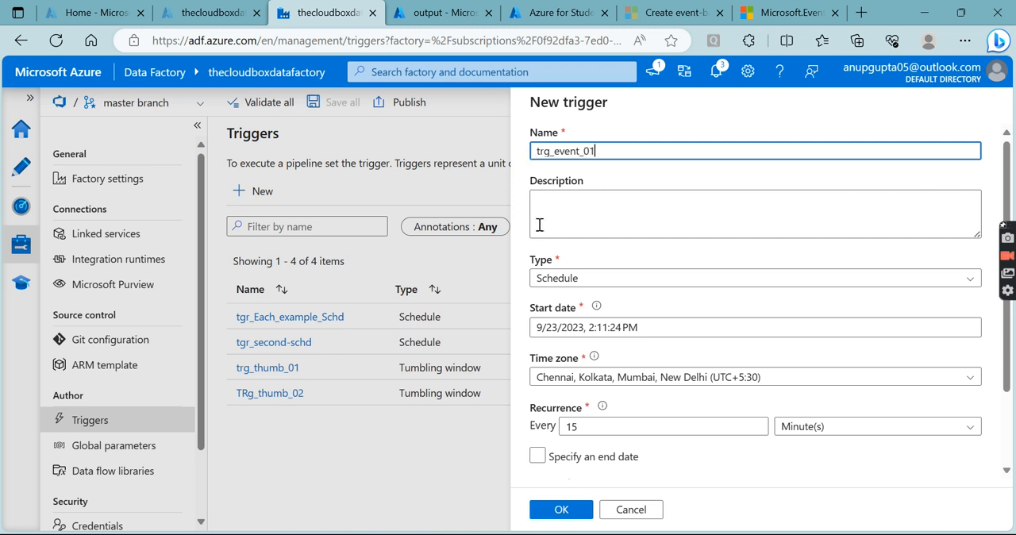
left_click(560, 279)
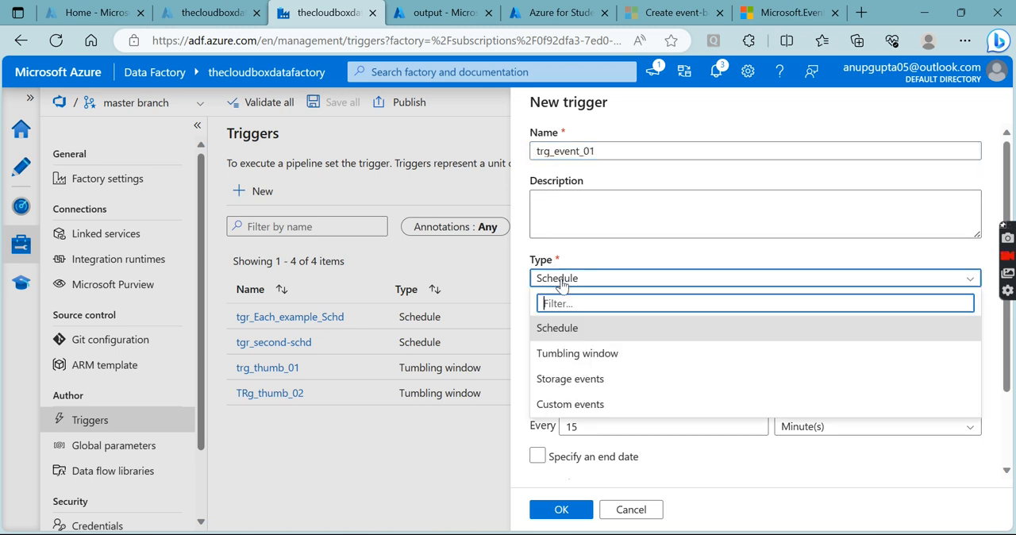
left_click(568, 379)
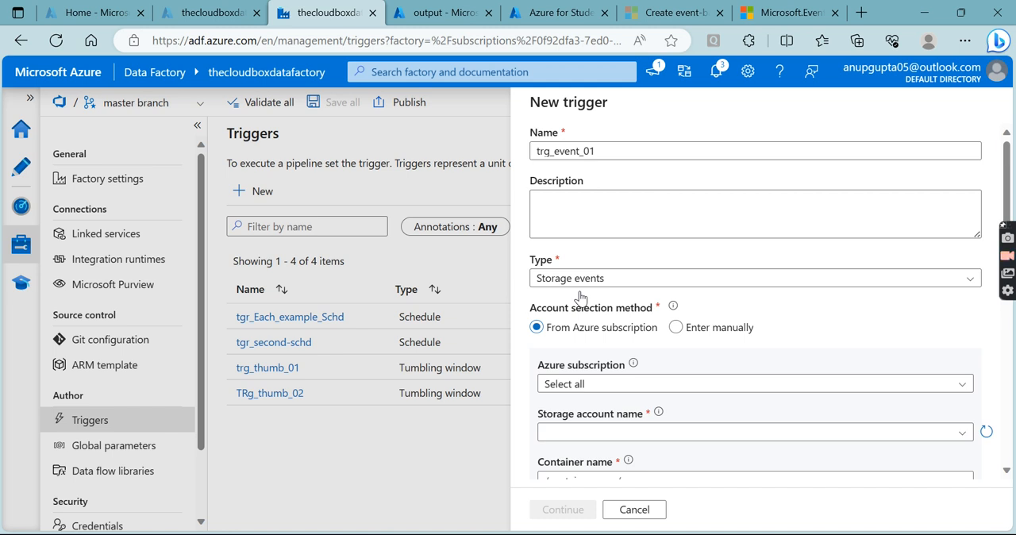
- Set the trigger's Azure subscription to Azure for Students and its storage account to thecloudboxadls
left_click(615, 386)
left_click(614, 431)
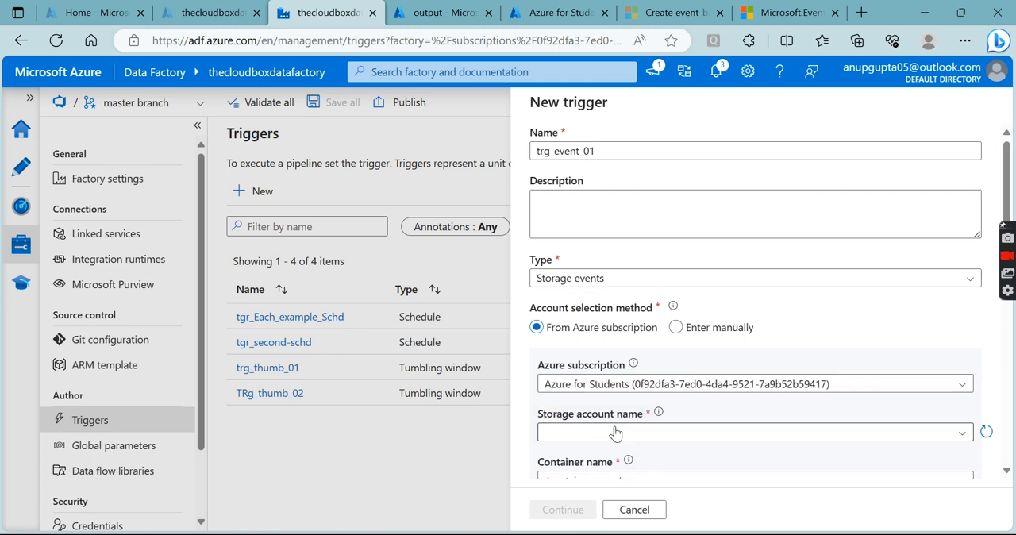
scroll(619, 343, "down", 2)
left_click(611, 272)
left_click(613, 292)
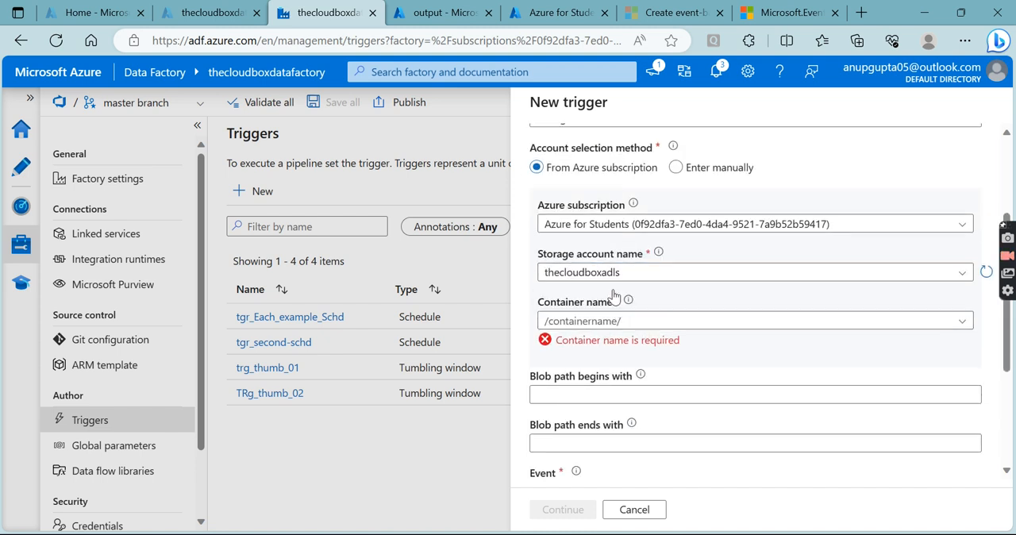
- Look up the landing container's name in the storage account and set the trigger's container name to /landing/
left_click(612, 321)
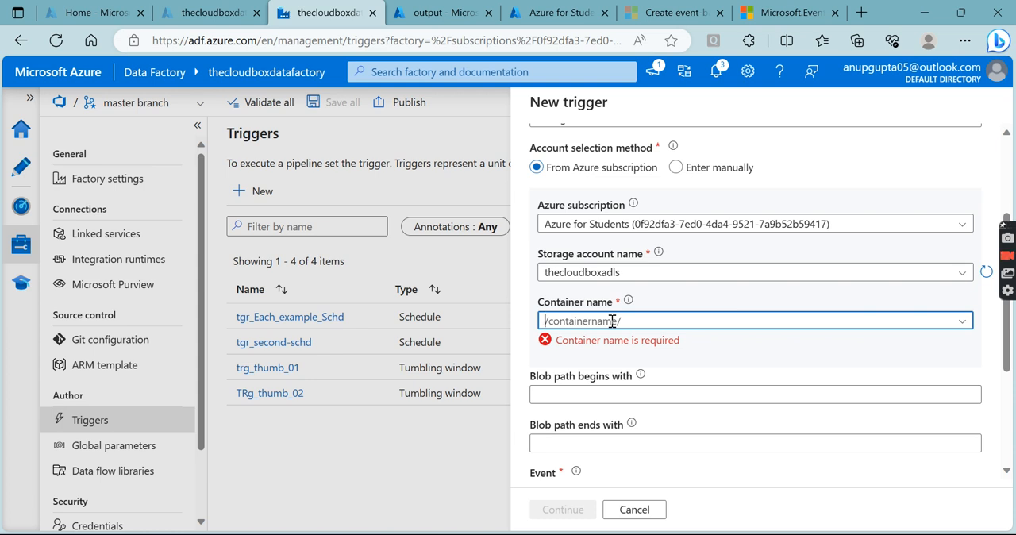
left_click(214, 12)
left_click(441, 14)
left_click(115, 102)
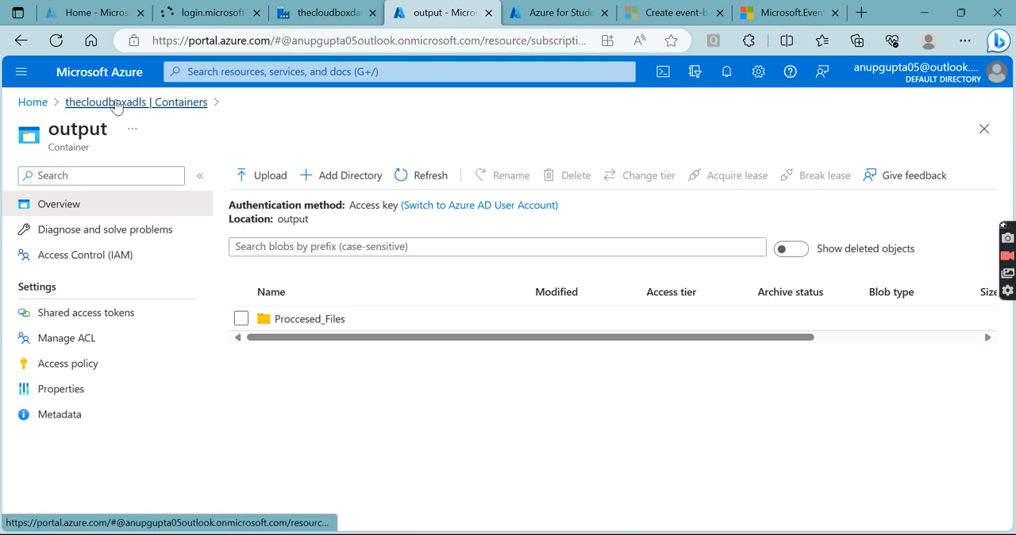
double_click(270, 305)
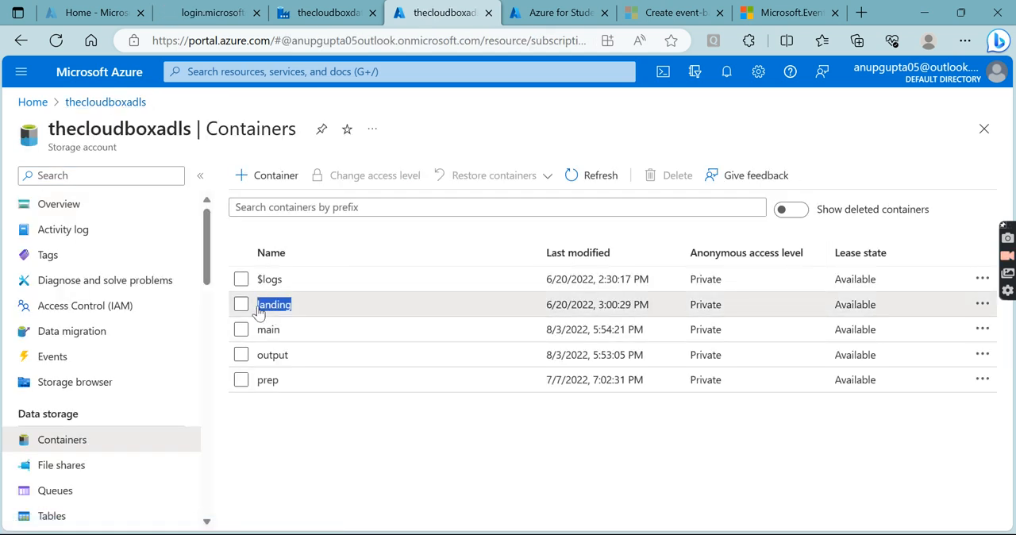
left_click(341, 19)
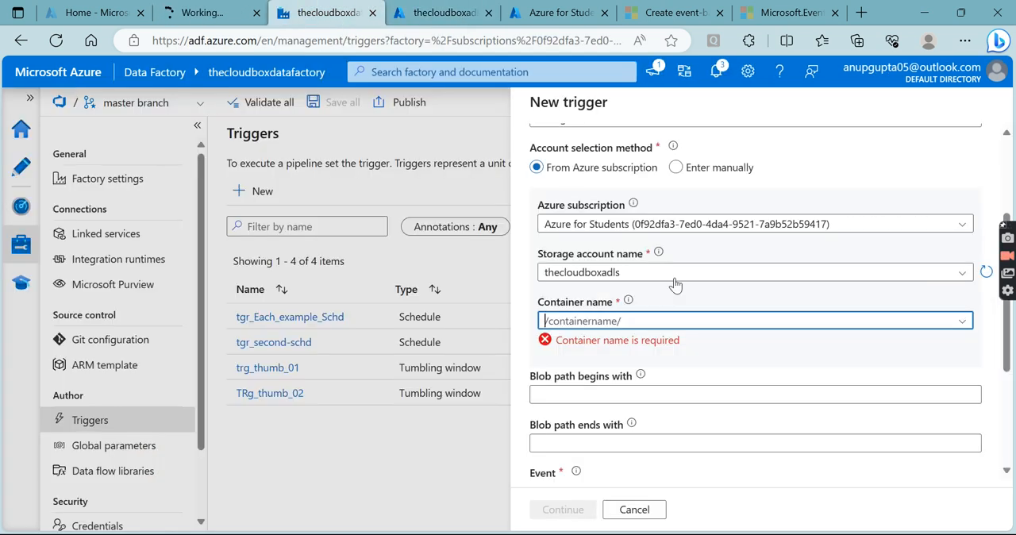
left_click(601, 320)
type("//")
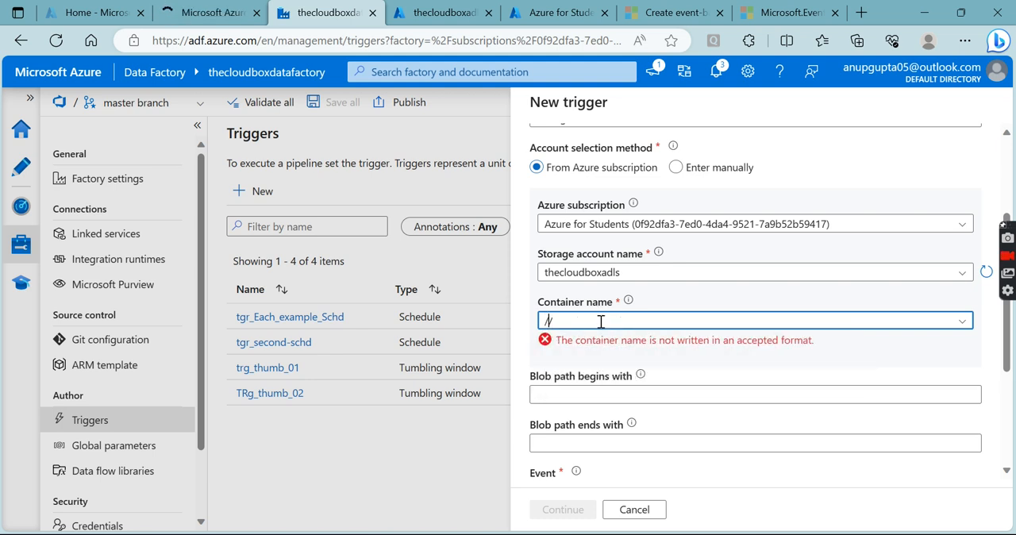
key("BackSpace")
key("BackSpace")
type("landing")
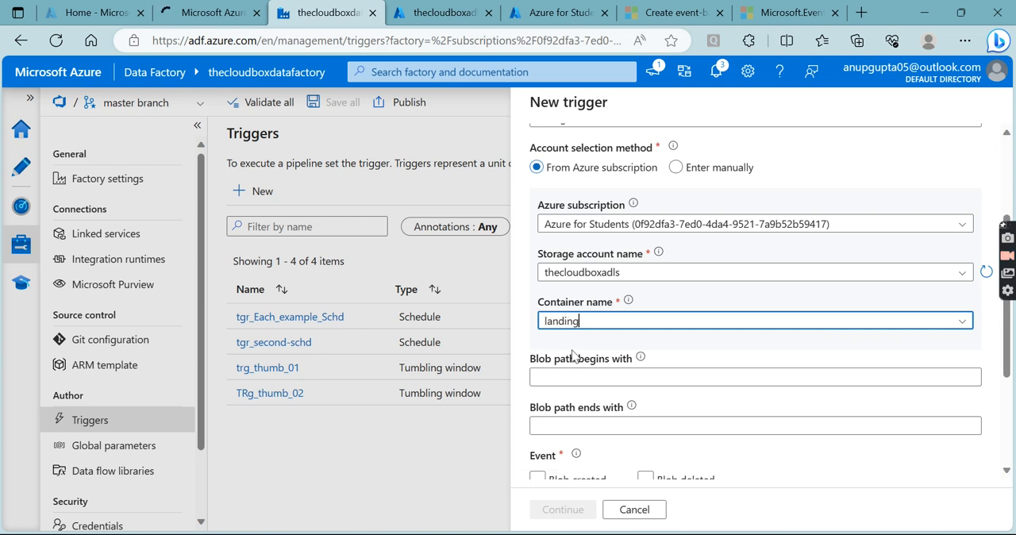
left_click(546, 377)
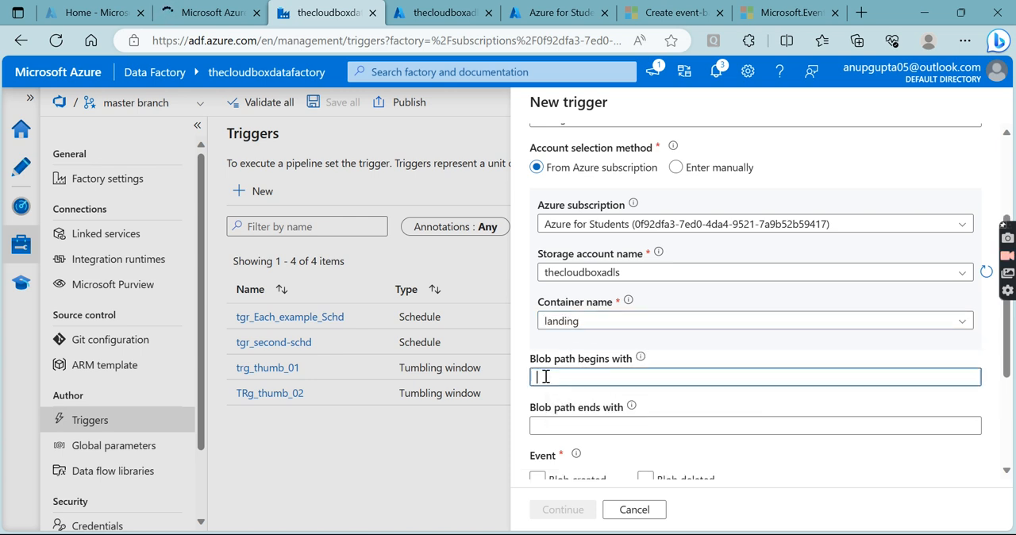
left_click(587, 320)
left_click(588, 375)
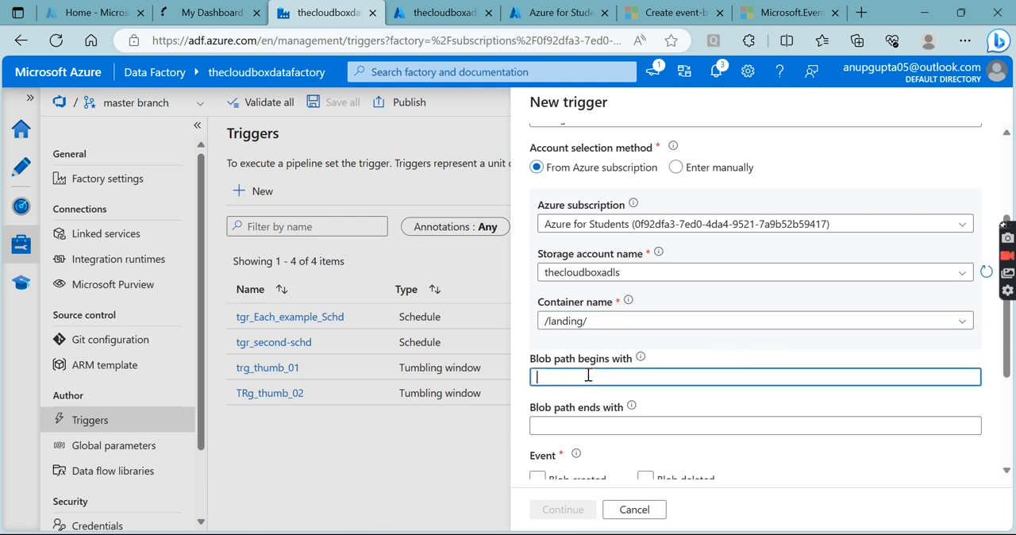
- Copy the config folder name from the landing container and enter it as the trigger's starting blob path
left_click(641, 358)
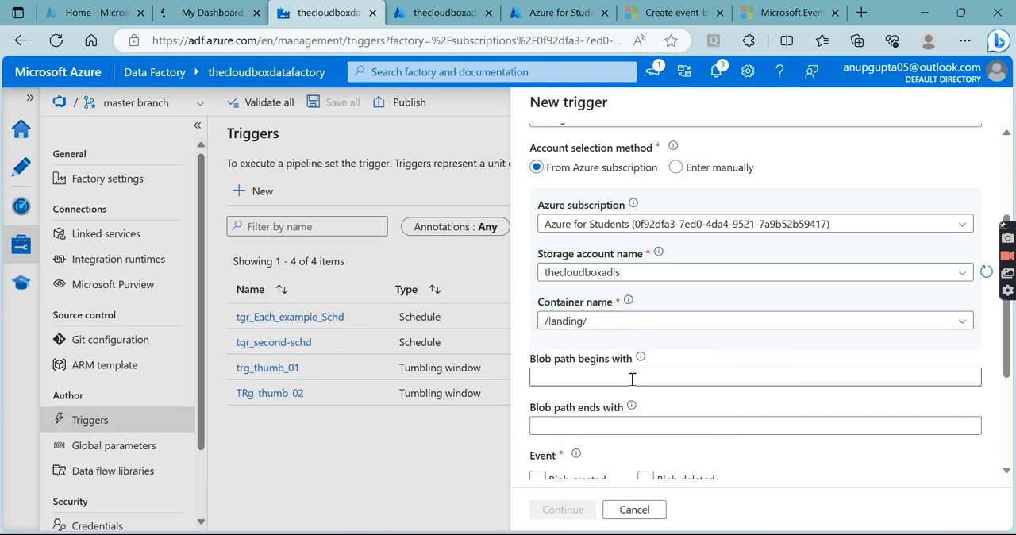
left_click(632, 378)
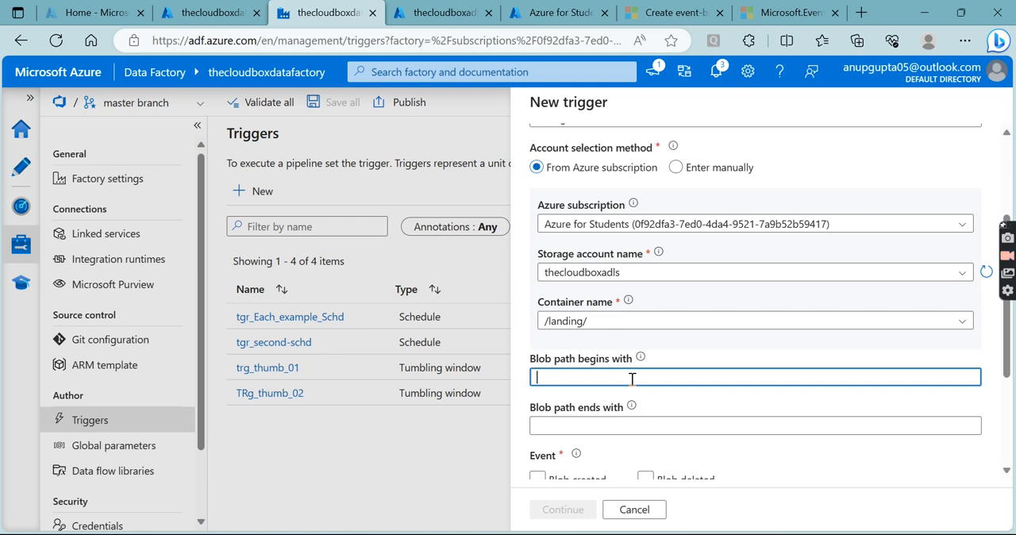
left_click(441, 13)
left_click(279, 309)
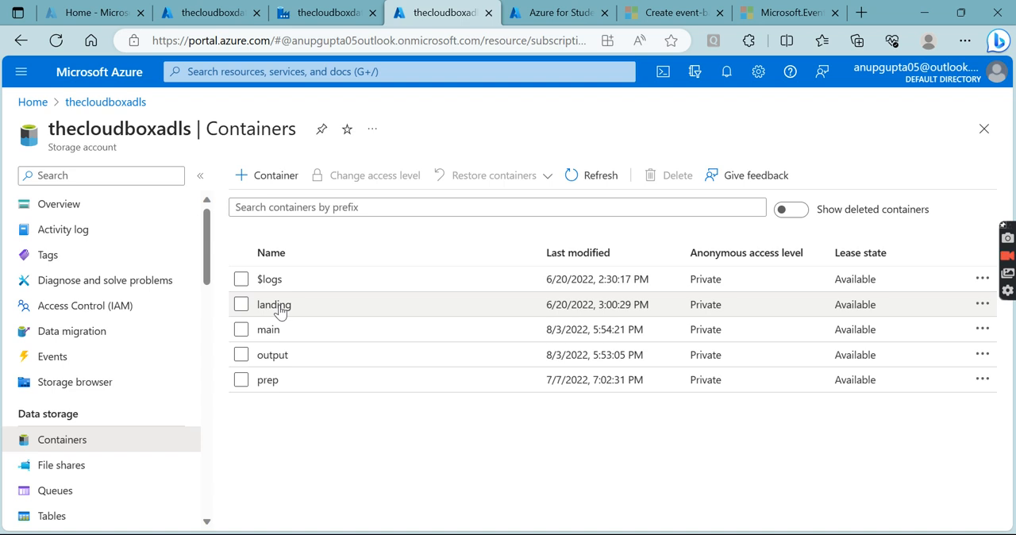
left_click(280, 307)
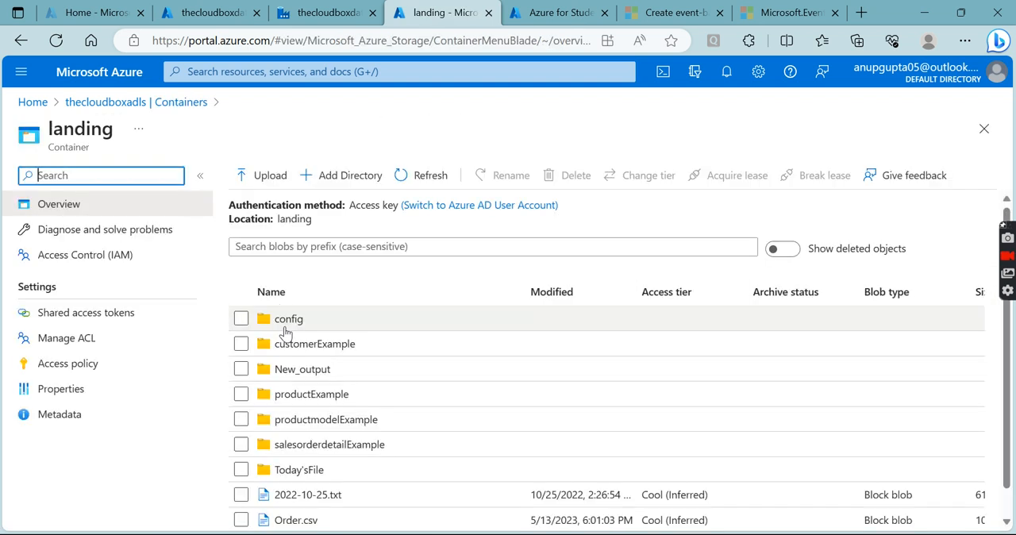
left_click(285, 327)
double_click(336, 220)
key("ctrl+c")
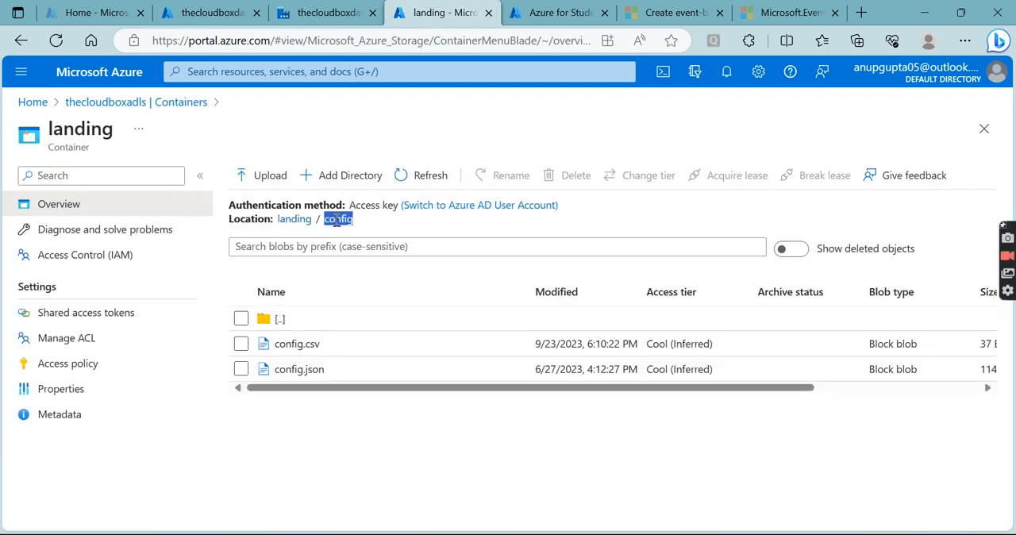
left_click(329, 12)
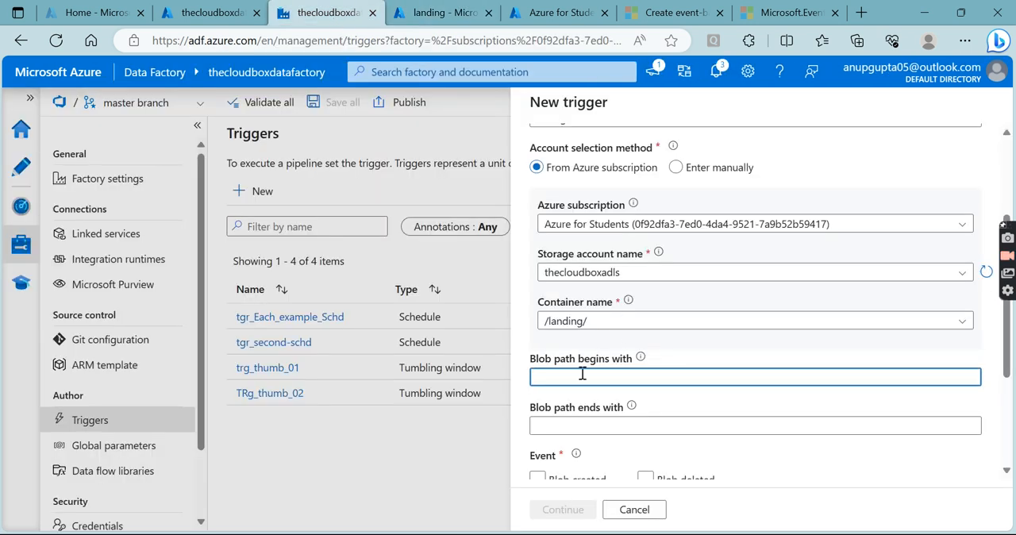
key("ctrl+v")
- Set the trigger's blob path ending to .csv and enable the Blob created event
left_click(571, 423)
type(".csv")
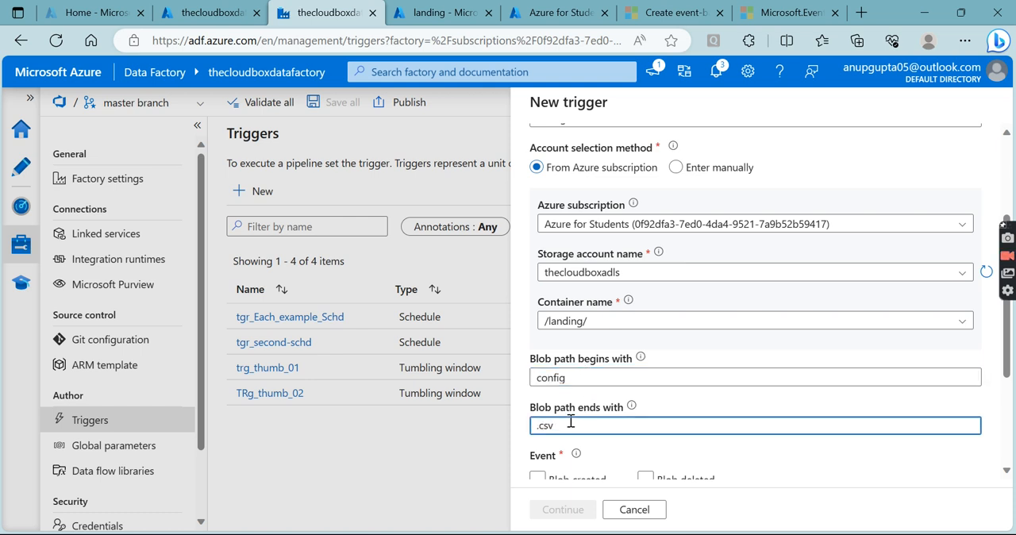
scroll(574, 397, "down", 2)
left_click(537, 298)
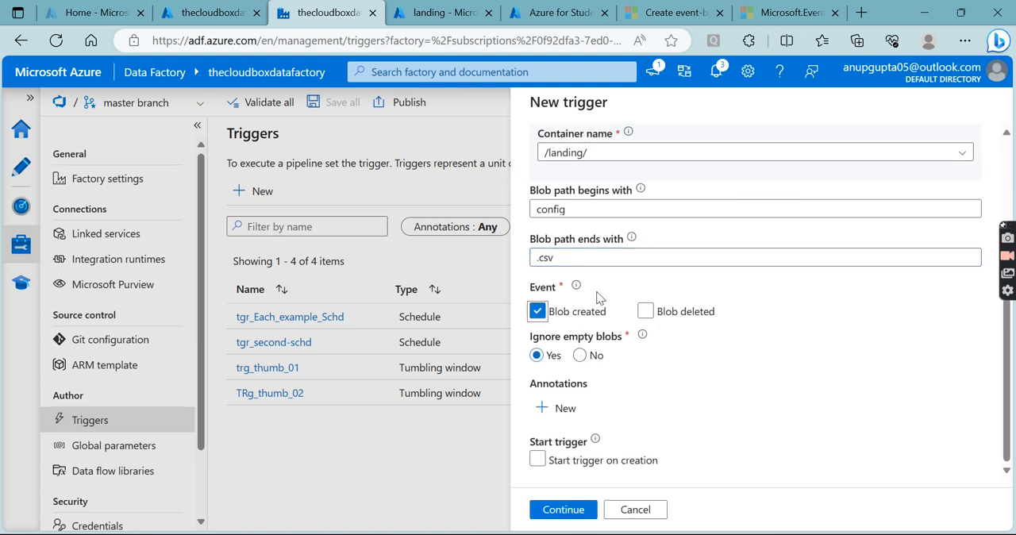
- Enable the Blob deleted event for the trigger and set it to start on creation
left_click(643, 311)
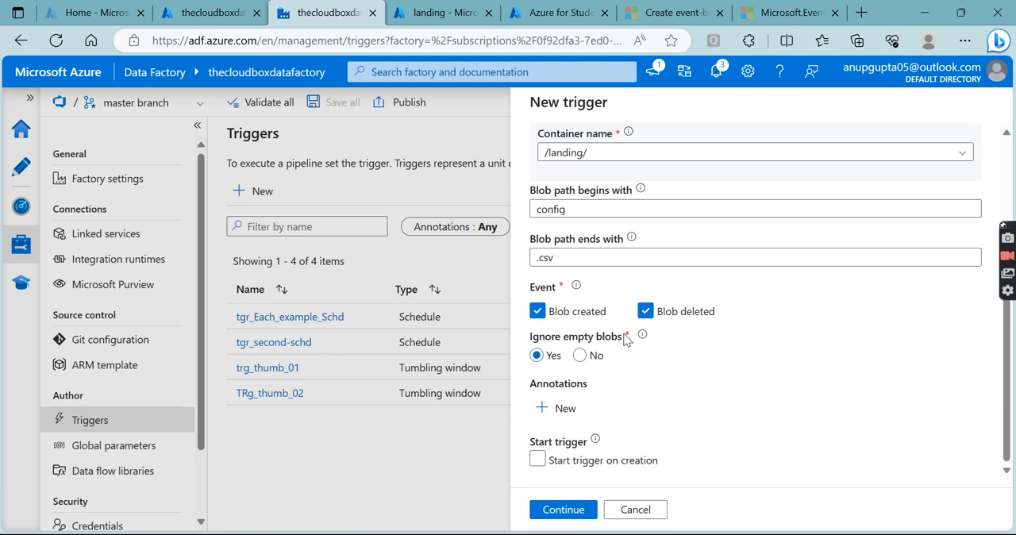
left_click(538, 459)
scroll(665, 421, "up", 5)
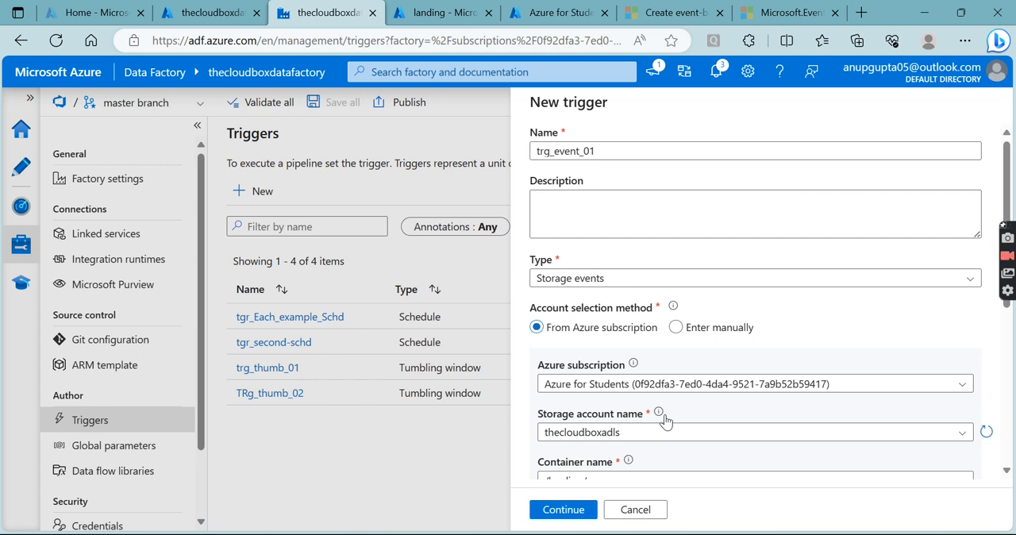
scroll(665, 420, "down", 5)
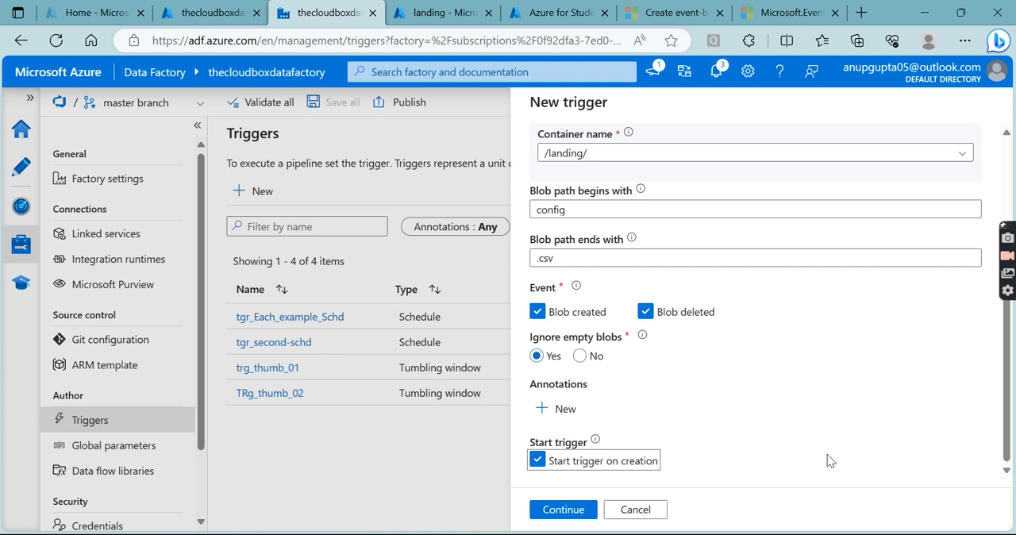
- Consult the Microsoft Learn question about the Microsoft.EventGrid registration issue in a subscription
left_click(671, 13)
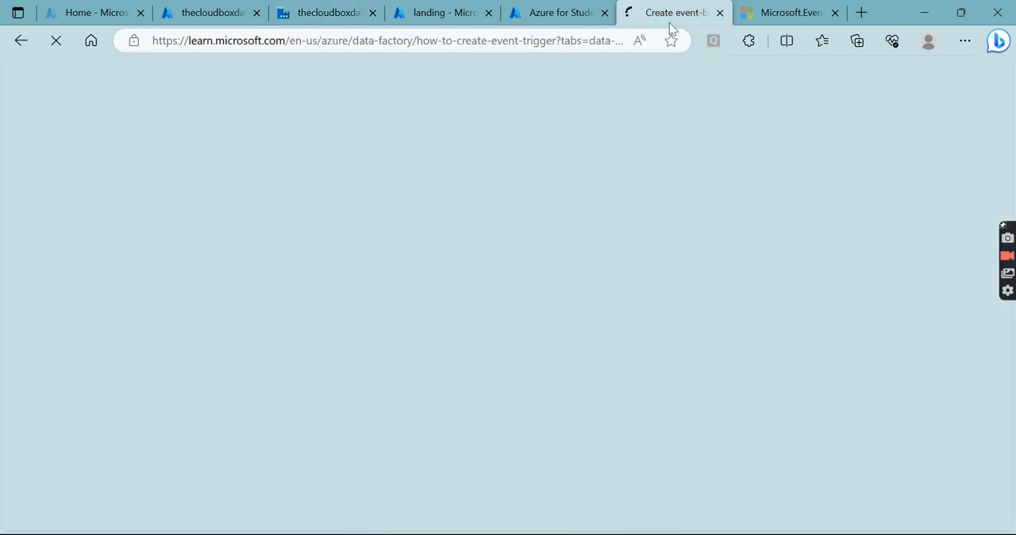
left_click(774, 12)
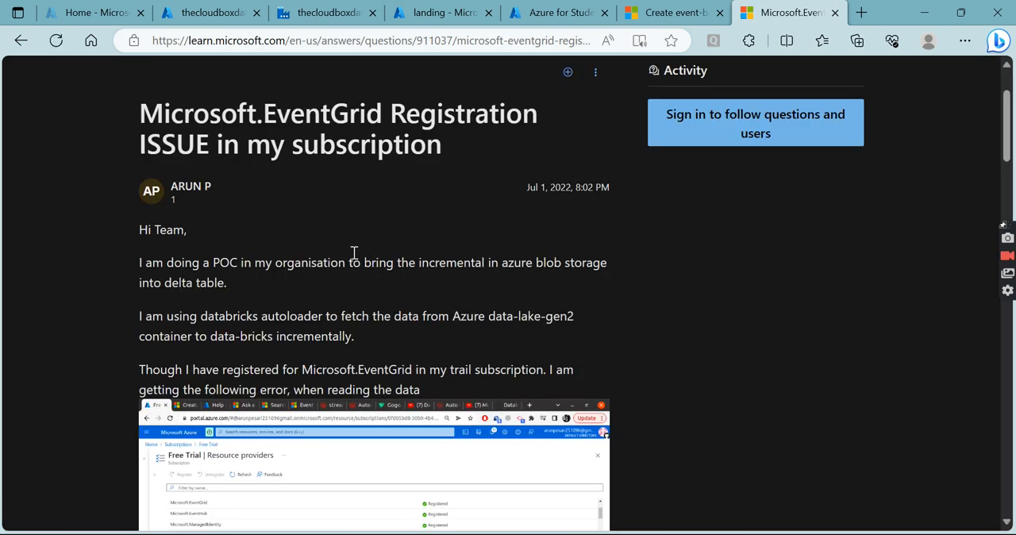
left_click_drag(142, 115, 449, 150)
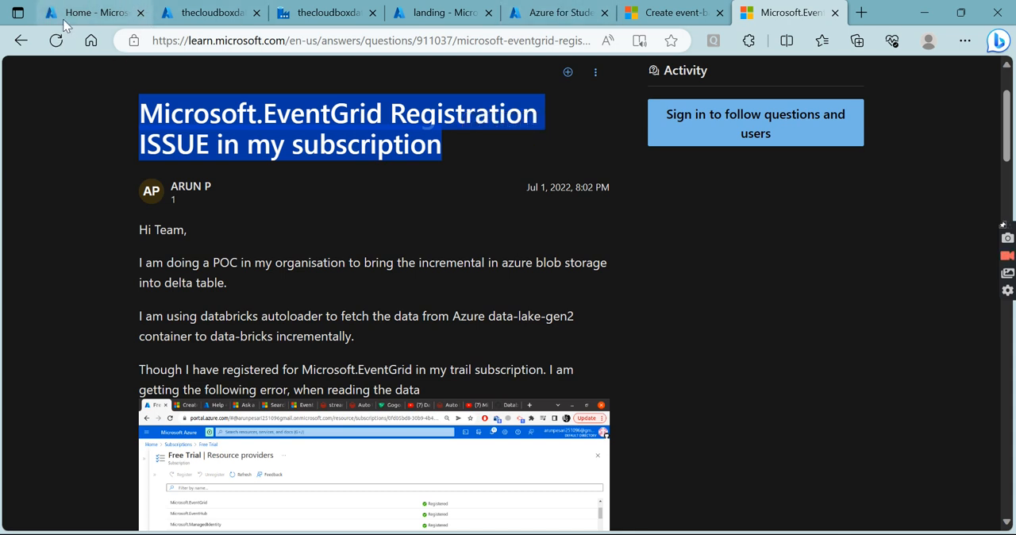
- In the Azure portal, open the resource providers of the Azure for Students subscription, starting from the portal home
left_click(568, 17)
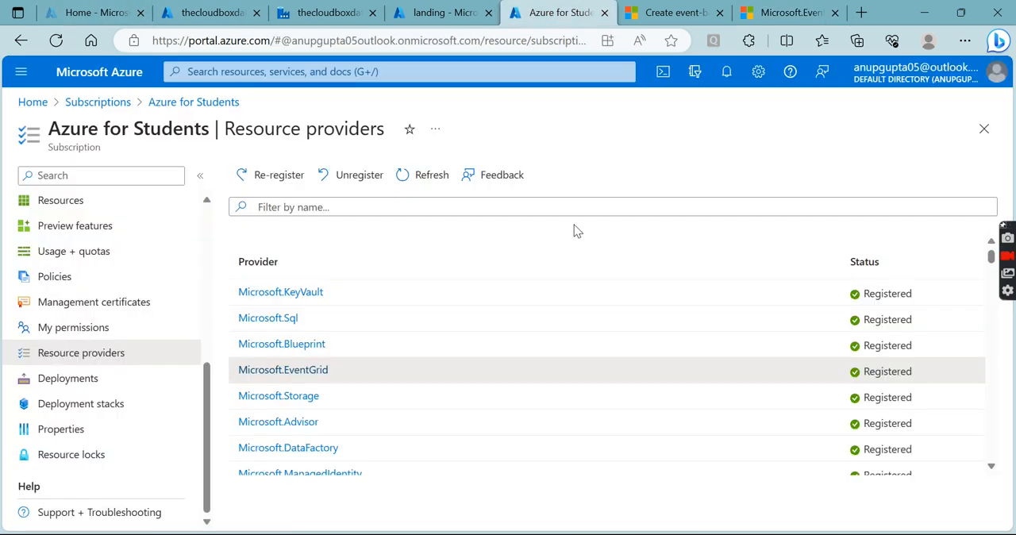
left_click(36, 103)
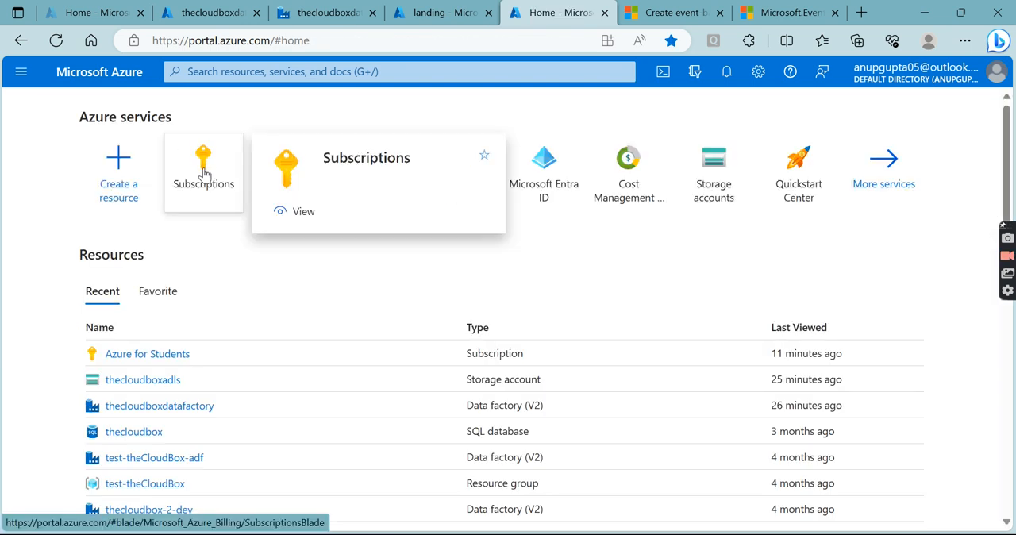
left_click(204, 173)
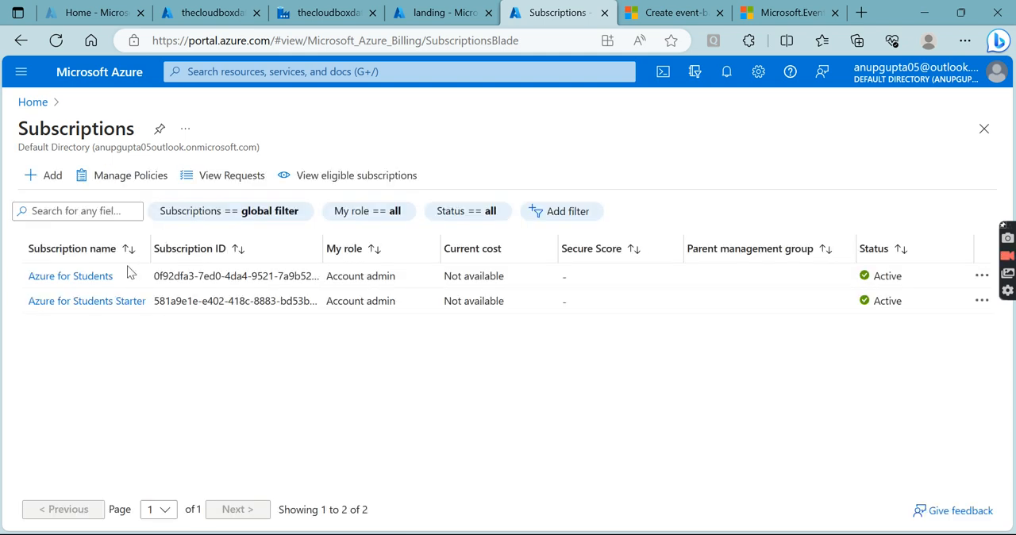
left_click(88, 276)
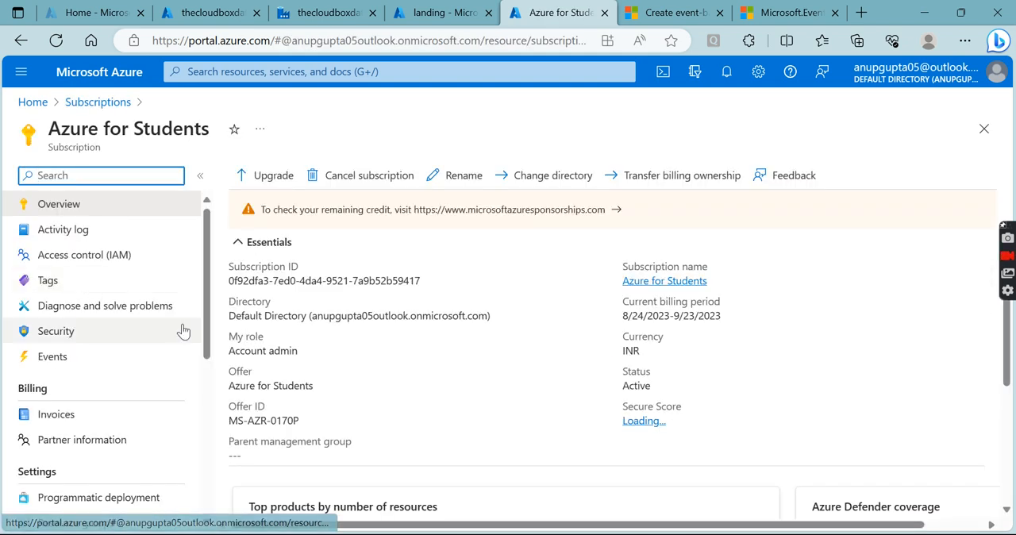
scroll(125, 330, "down", 2)
scroll(124, 329, "down", 3)
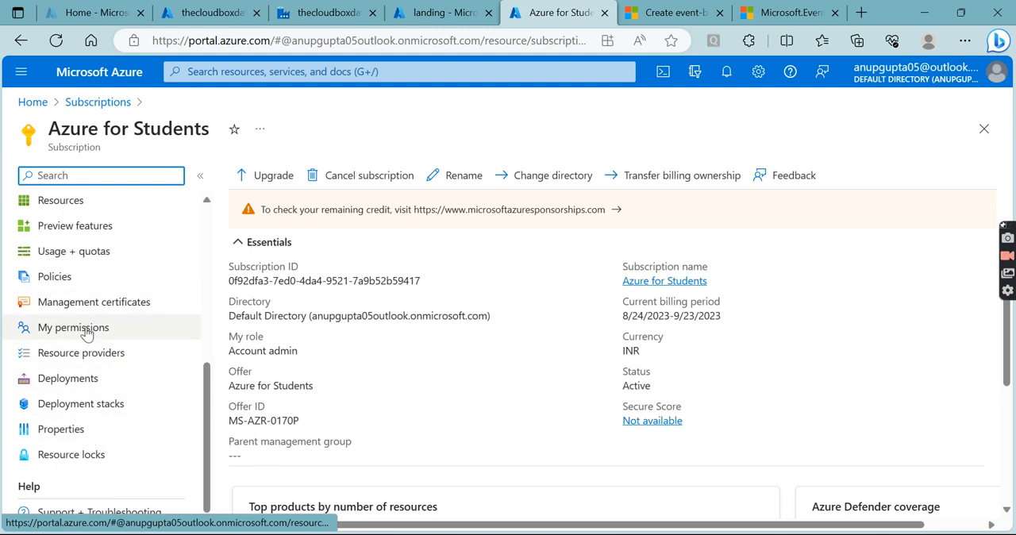
scroll(75, 408, "up", 1)
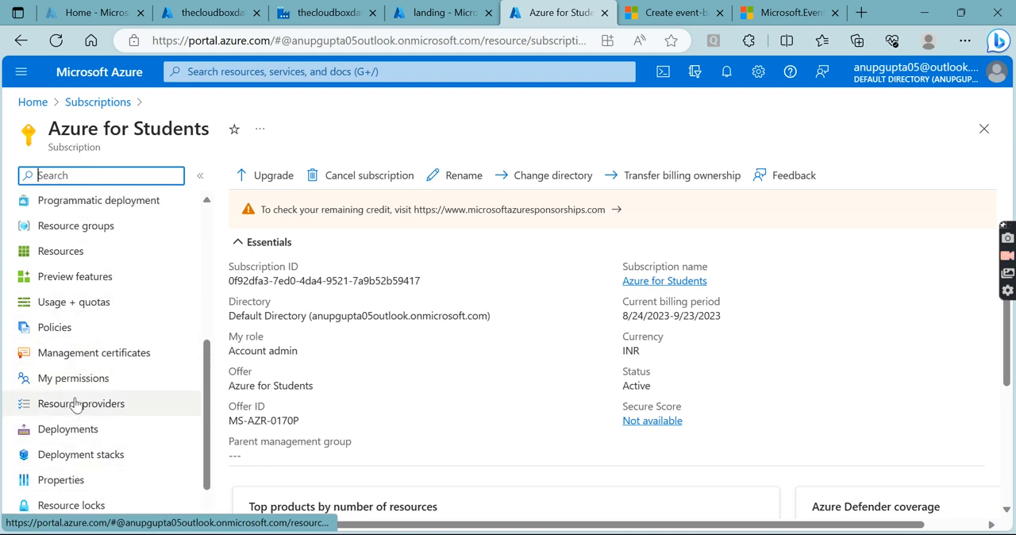
left_click(81, 405)
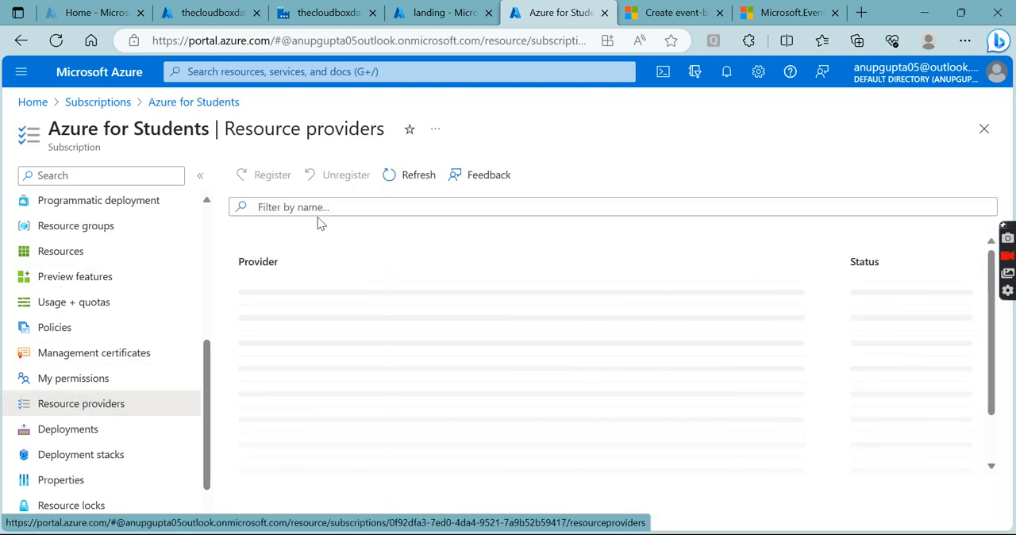
- Filter the resource providers by "event" and select Microsoft.EventGrid to check its registration status
scroll(362, 323, "down", 6)
scroll(364, 340, "up", 5)
scroll(364, 338, "up", 1)
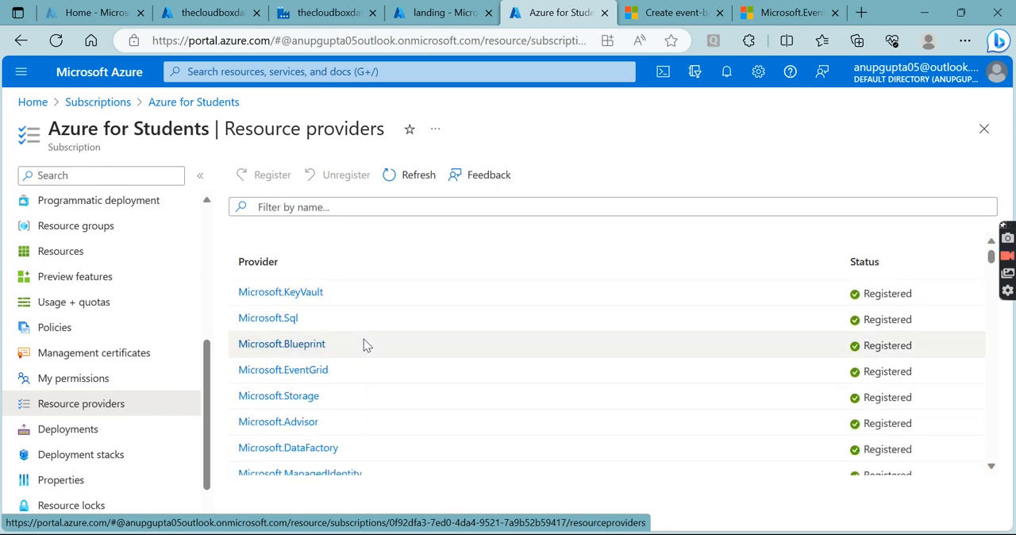
left_click(332, 370)
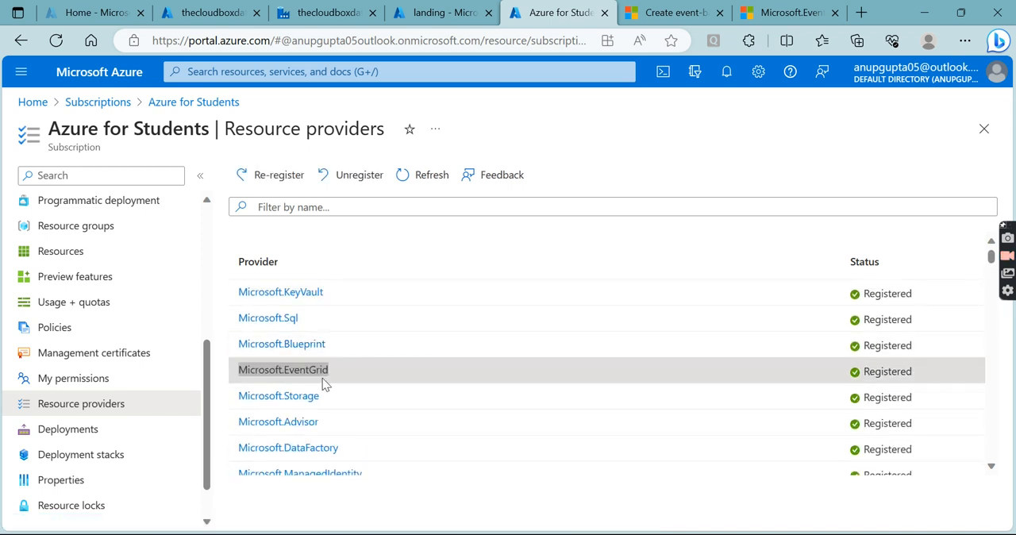
left_click(311, 208)
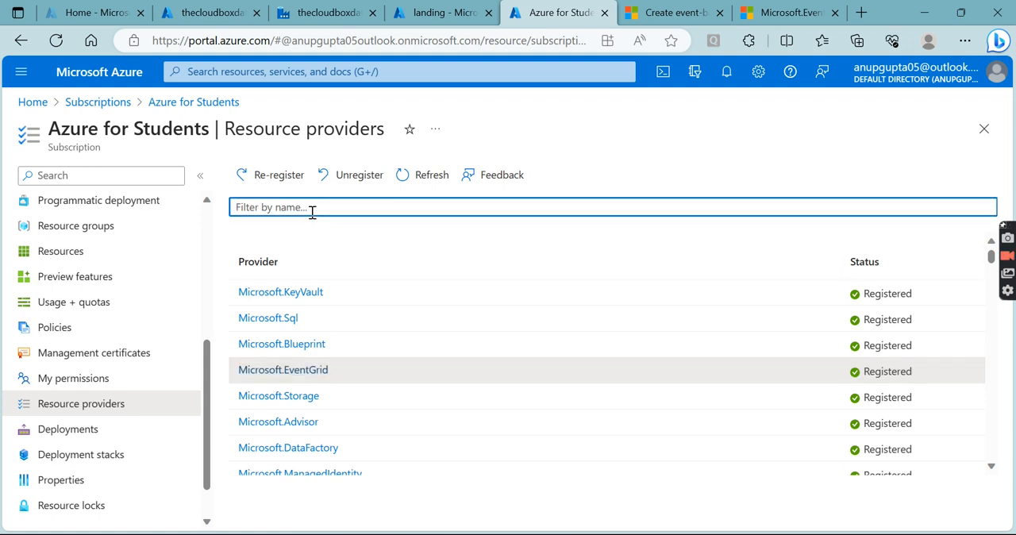
type("config")
key("BackSpace")
key("BackSpace")
key("BackSpace")
key("BackSpace")
key("BackSpace")
key("BackSpace")
type("event")
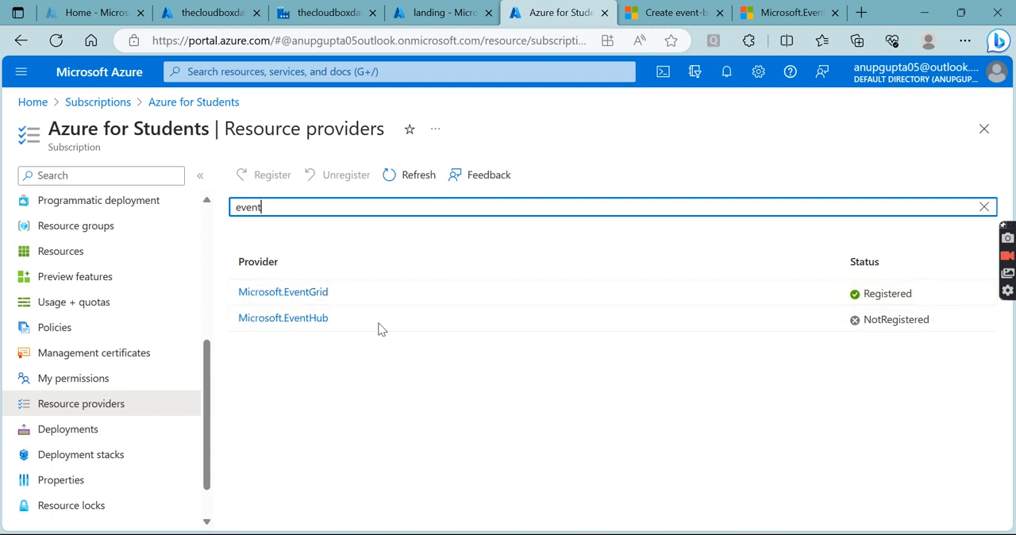
left_click(362, 293)
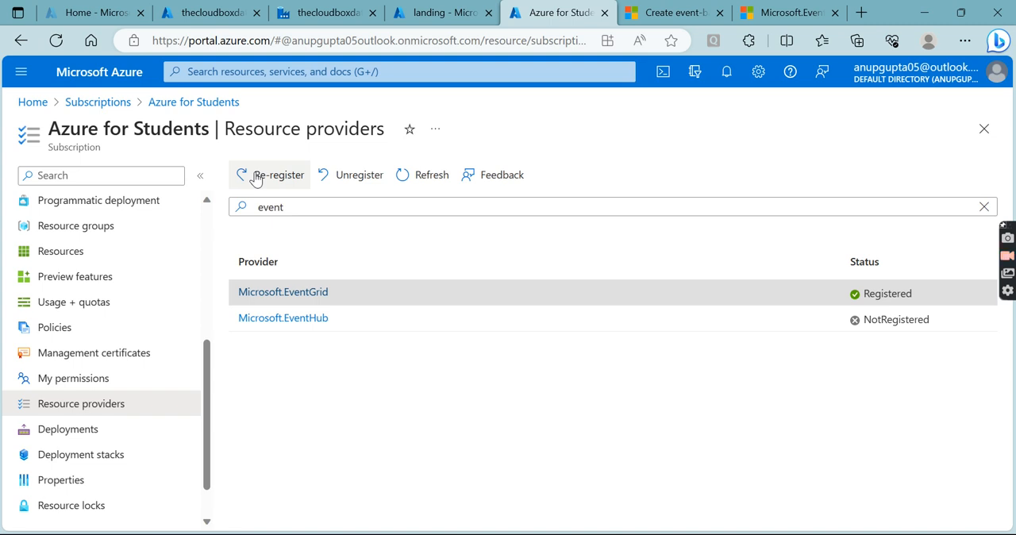
- Return to the new trigger in Data Factory, review the blobs matching its filters in the data preview, and create the trigger
left_click(326, 13)
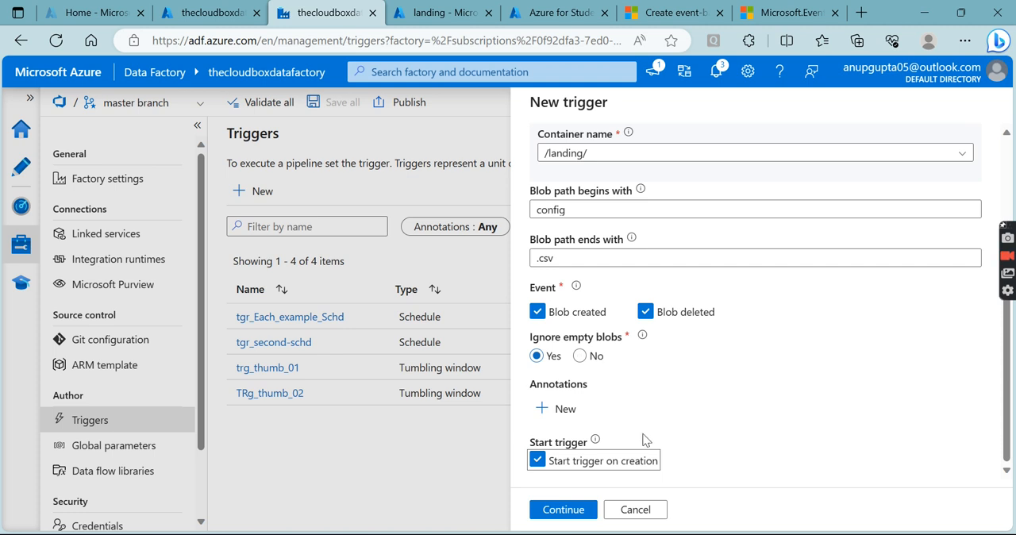
left_click(564, 509)
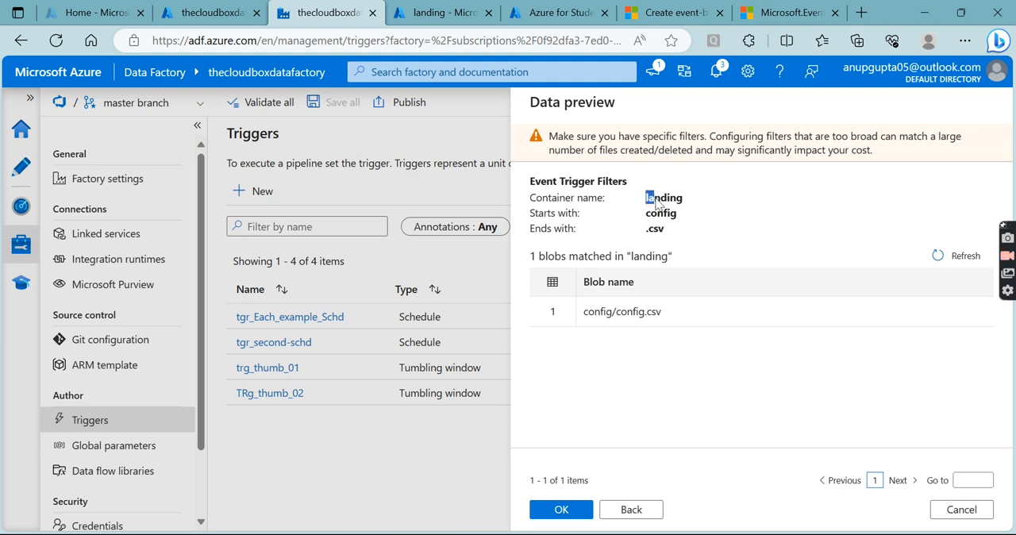
left_click_drag(666, 230, 645, 229)
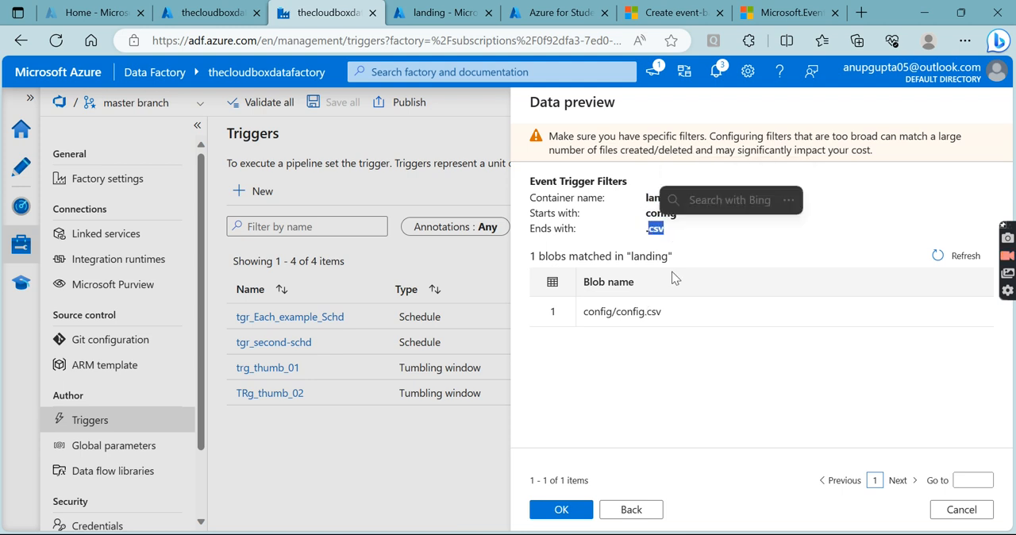
left_click_drag(671, 312, 591, 321)
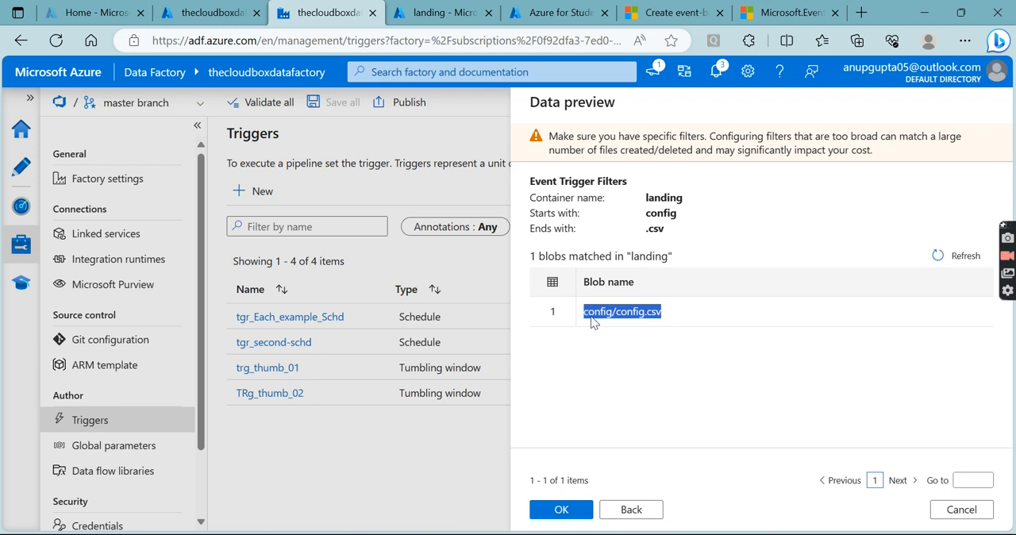
left_click(561, 512)
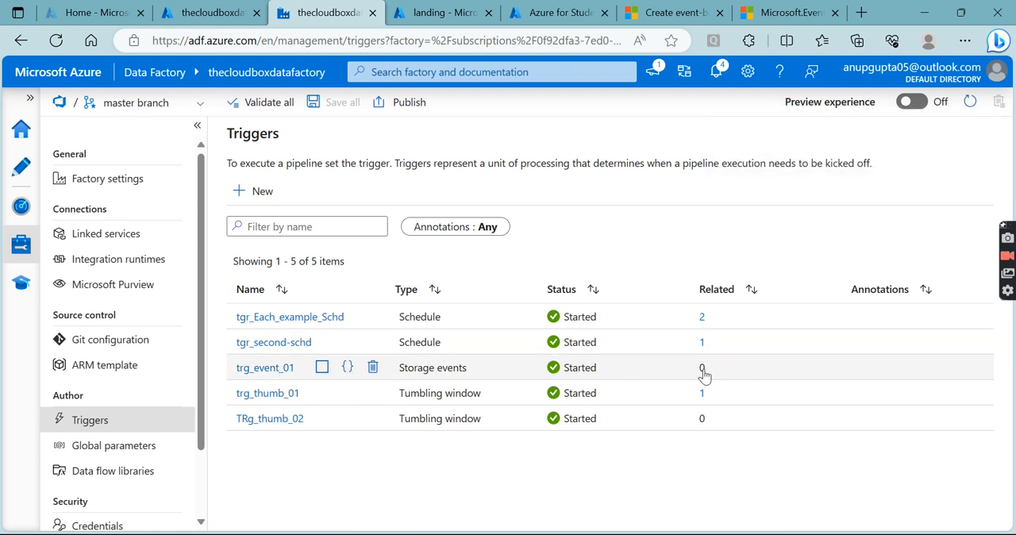
- Create a new pipeline and name it pl_event_copy
left_click(27, 159)
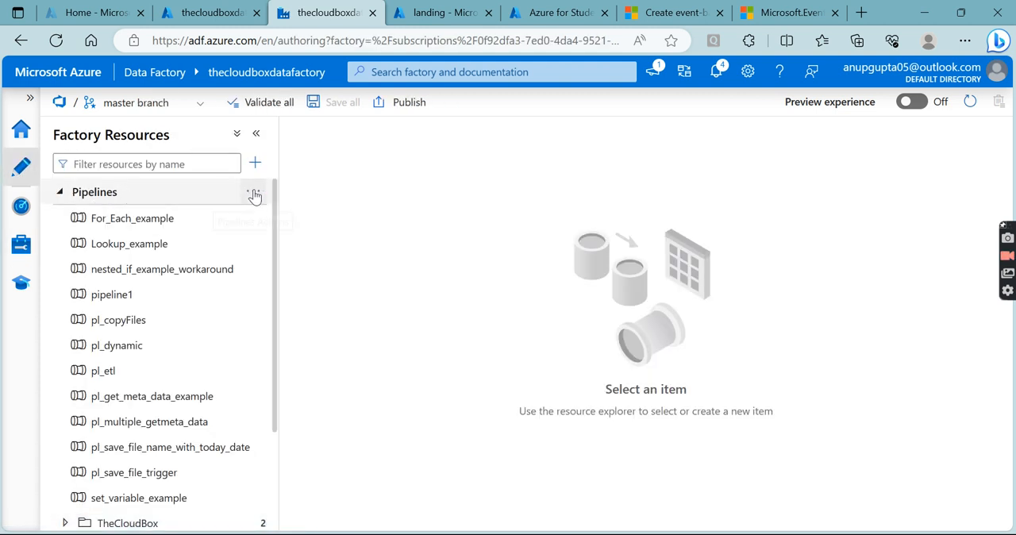
left_click(258, 194)
left_click(287, 218)
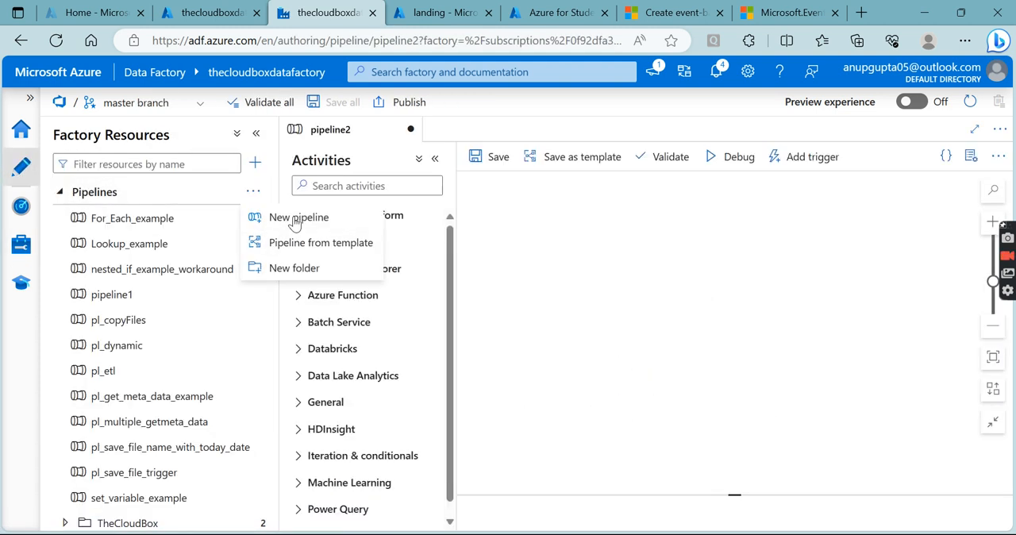
left_click_drag(891, 273, 756, 287)
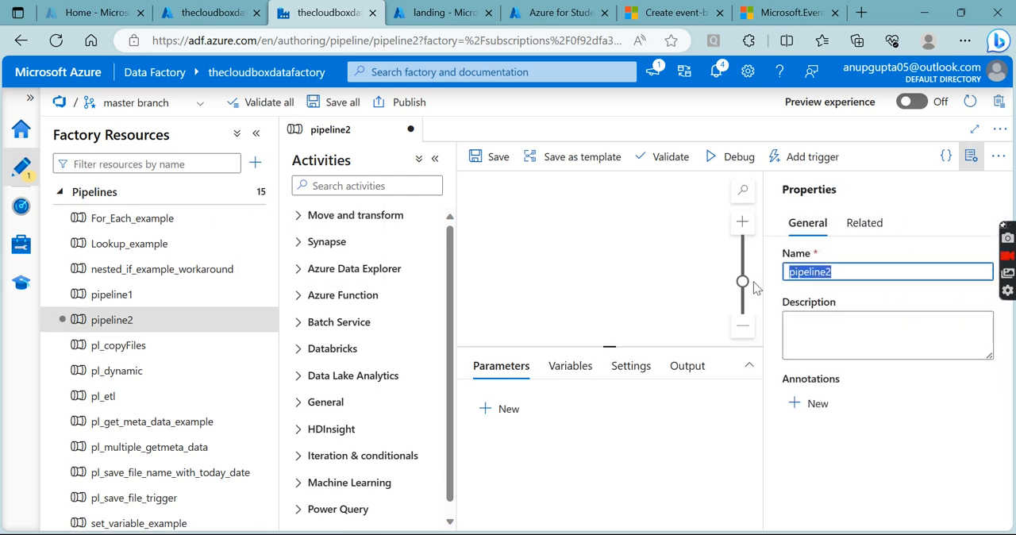
type("pl_event_")
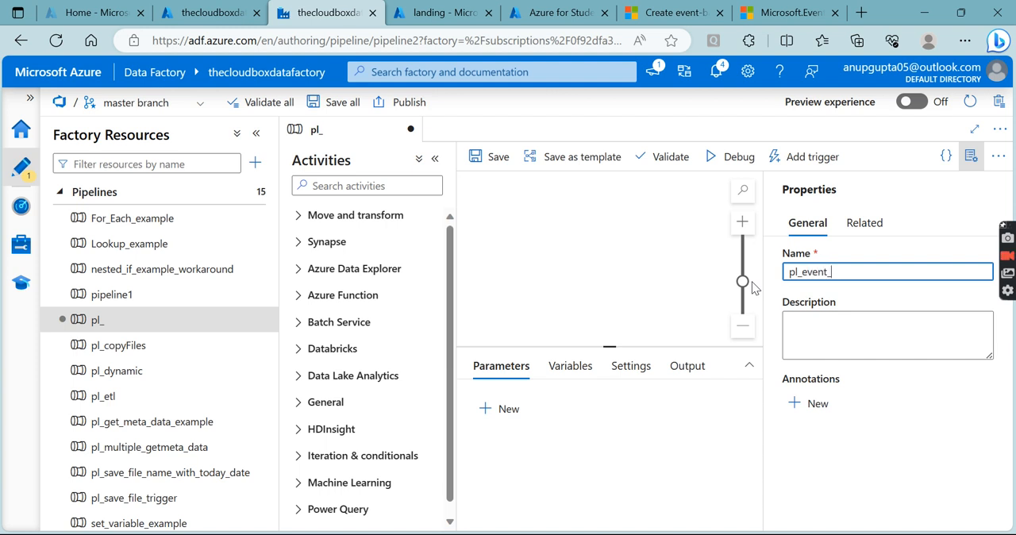
type("y")
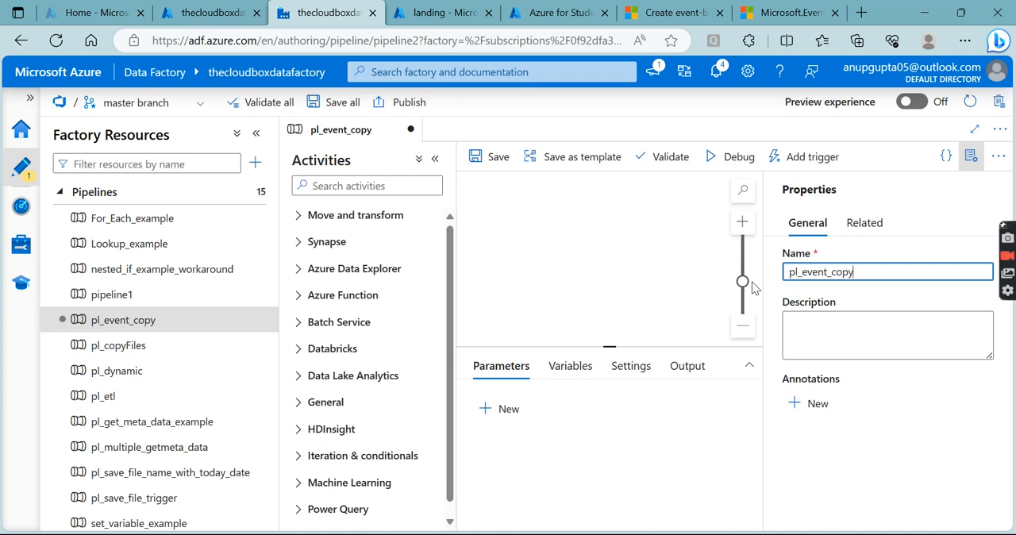
left_click(970, 156)
- Add a Copy data activity to the pipeline and name it copy_event_date
left_click(350, 186)
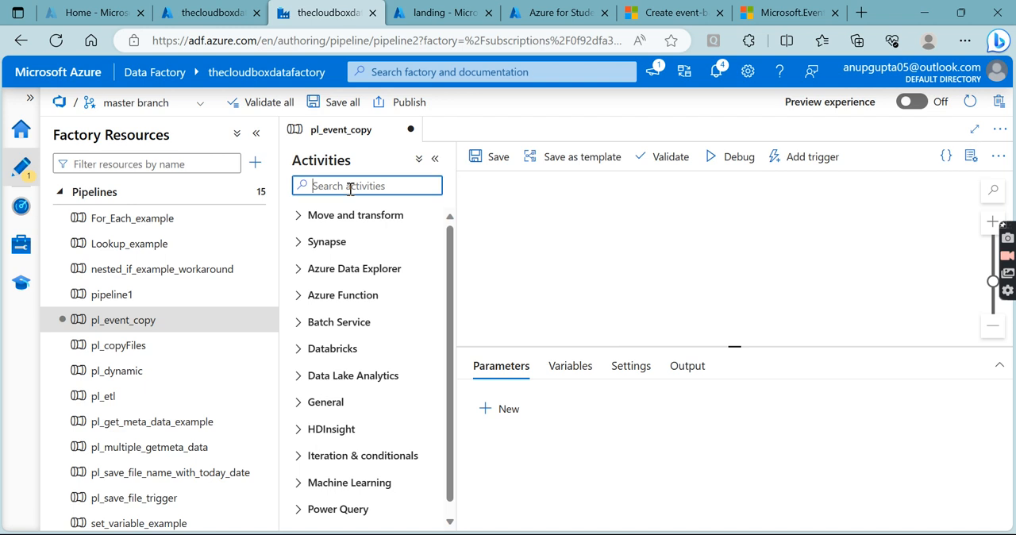
type("copy")
left_click_drag(349, 242, 698, 224)
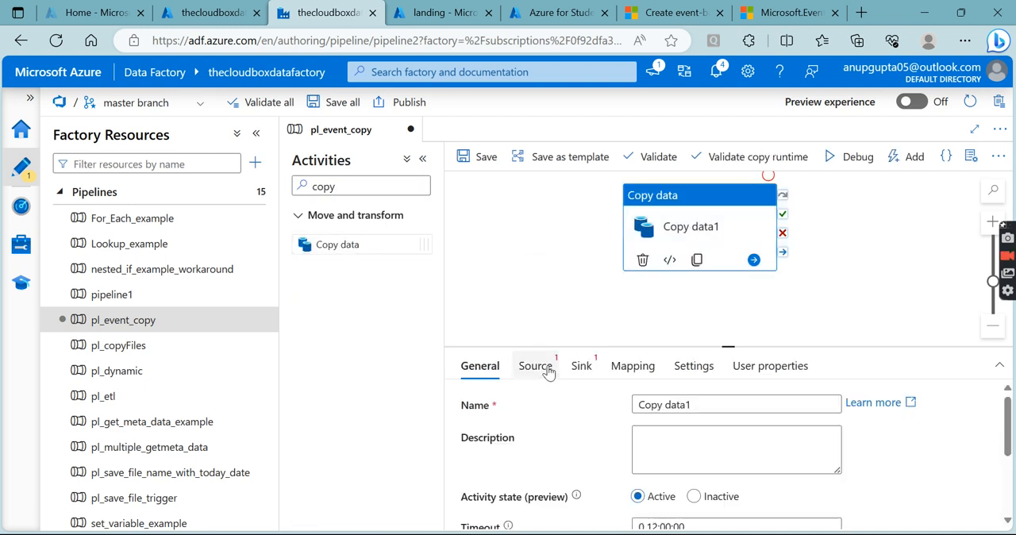
triple_click(635, 404)
type("co")
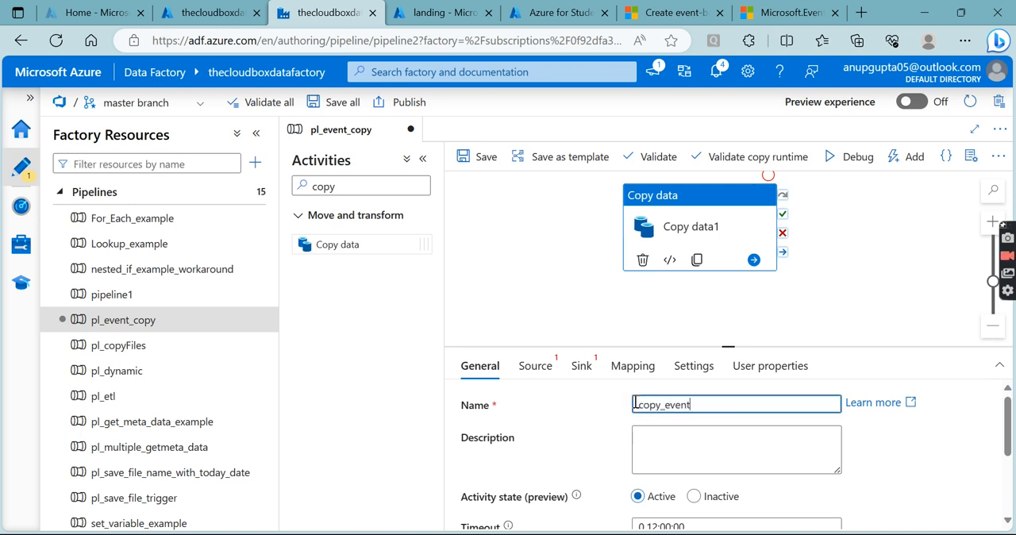
- Set the copy activity's source dataset to DS_CSV
left_click(535, 366)
left_click(422, 159)
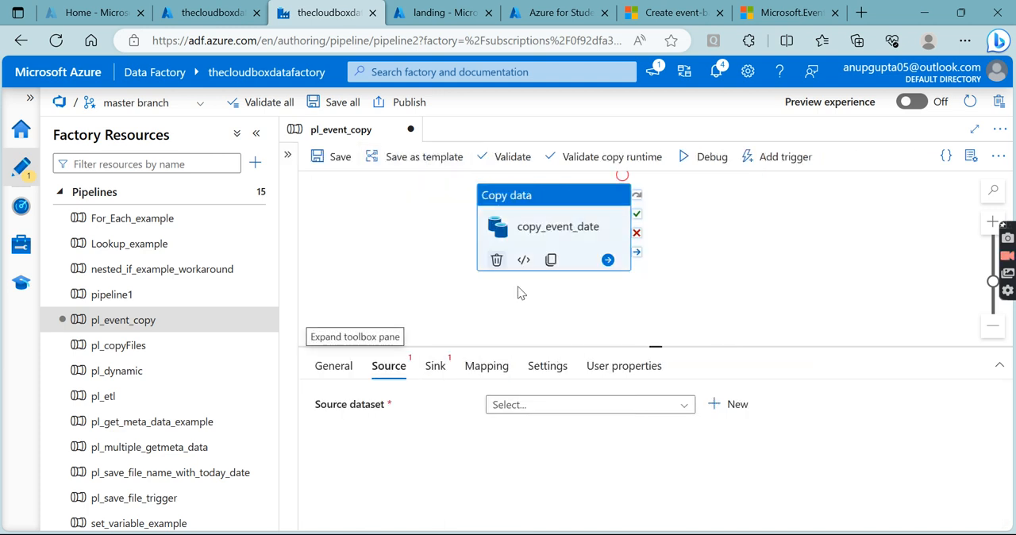
left_click_drag(657, 346, 657, 290)
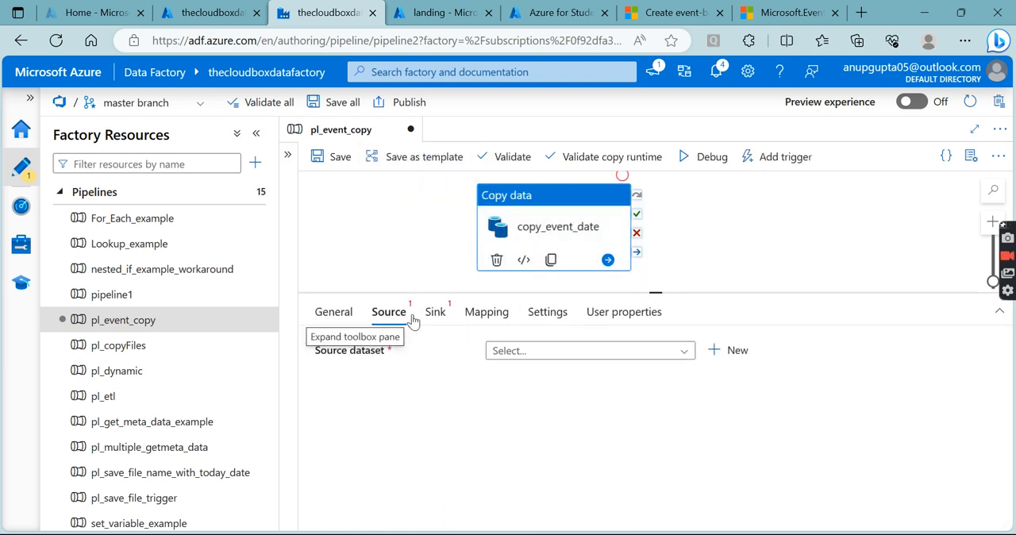
left_click(526, 358)
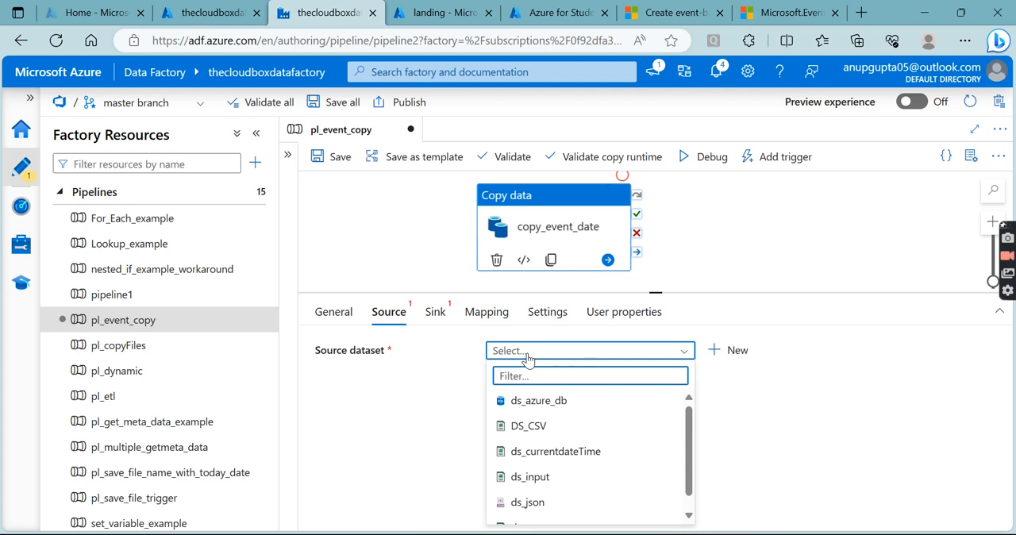
left_click(529, 426)
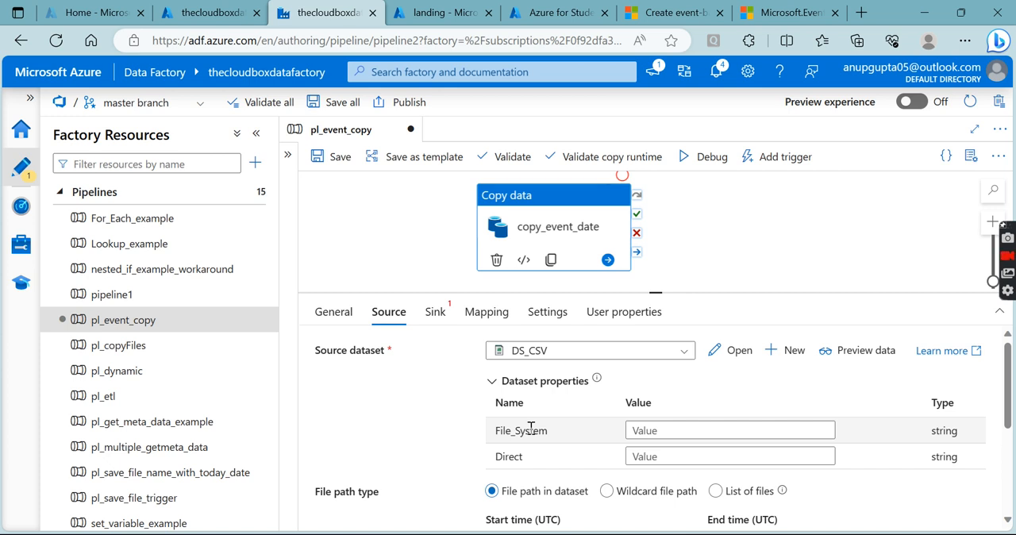
- Copy the landing container's name from the storage portal and enter landing as the source dataset's File_System value
left_click(644, 431)
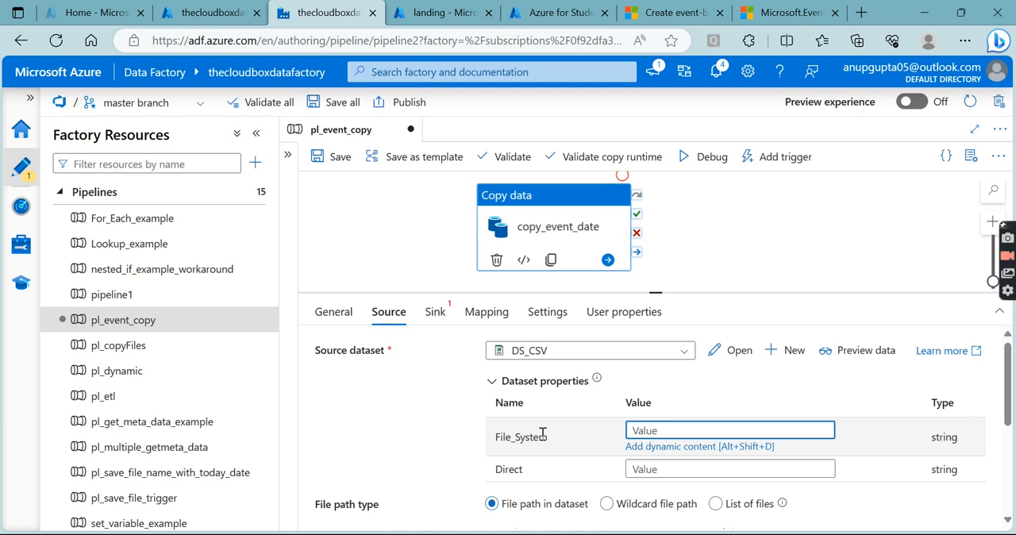
left_click_drag(551, 437, 500, 438)
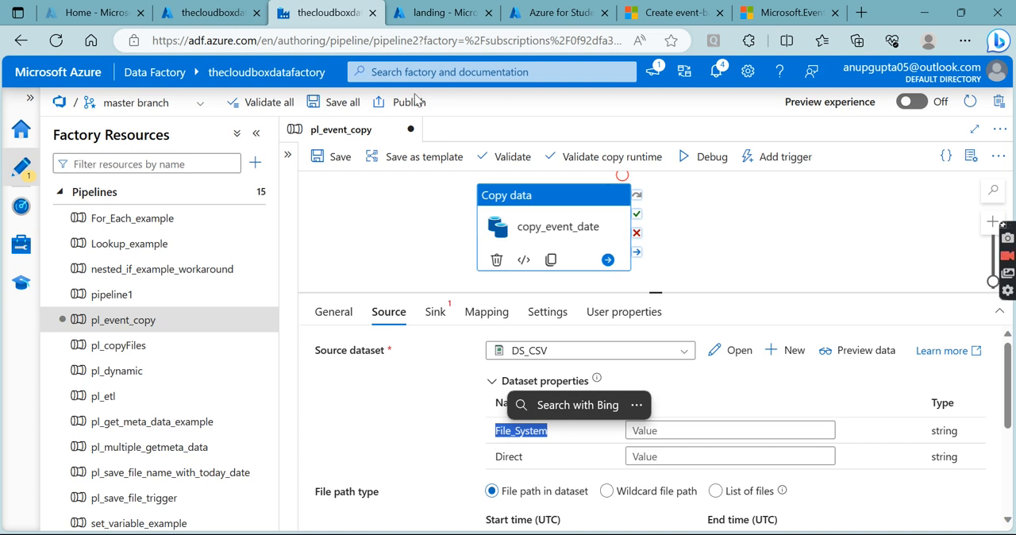
left_click(420, 12)
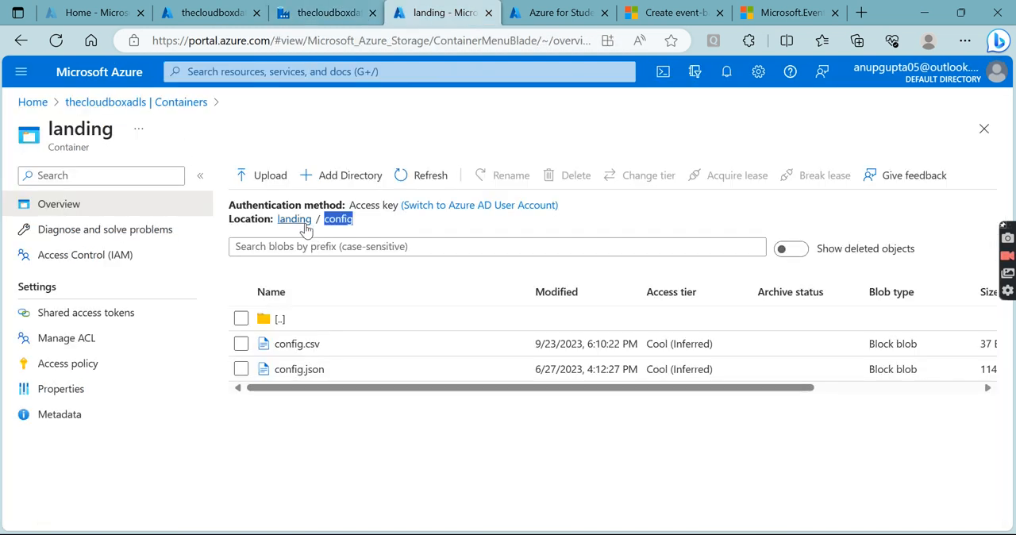
left_click_drag(316, 220, 278, 223)
key("ctrl+c")
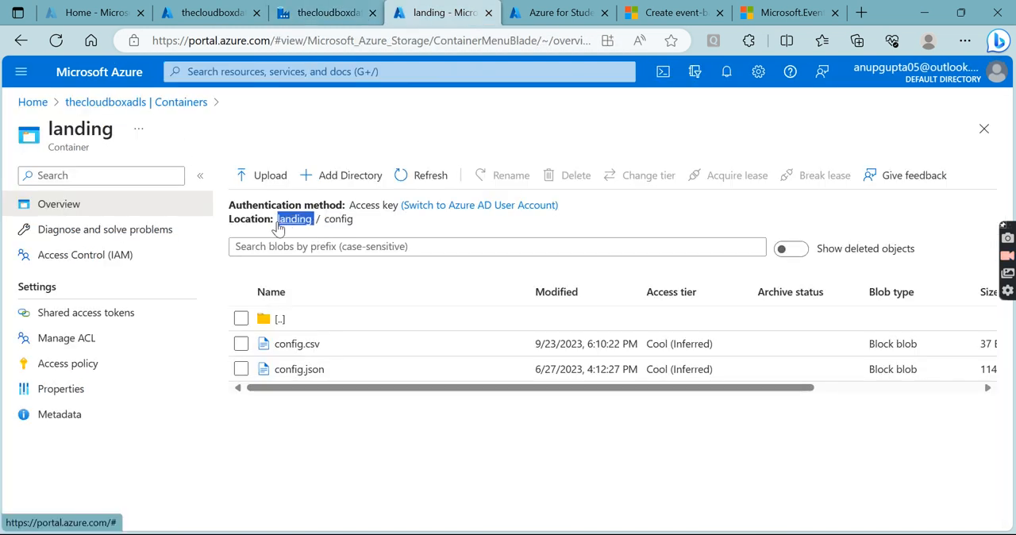
left_click(333, 15)
left_click(672, 428)
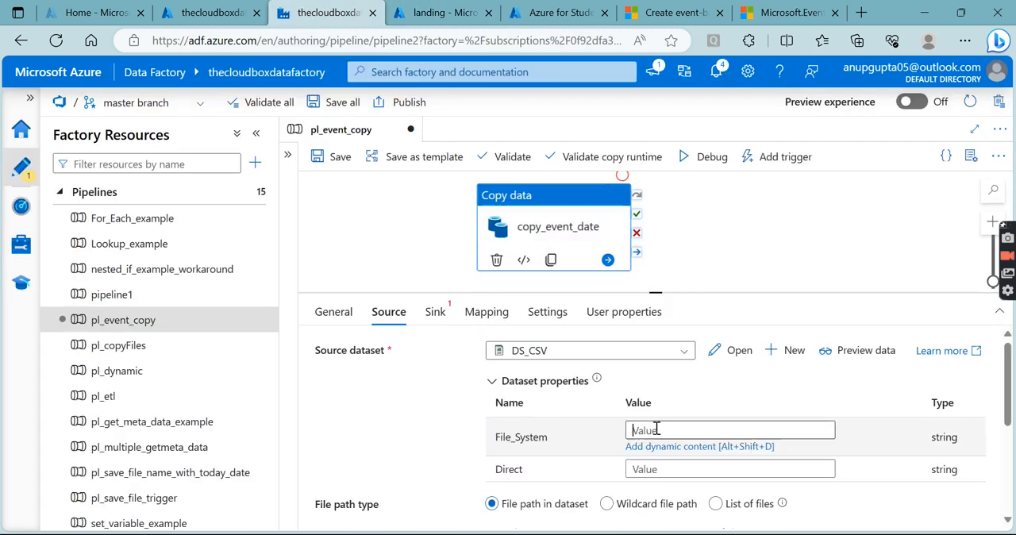
key("ctrl+v")
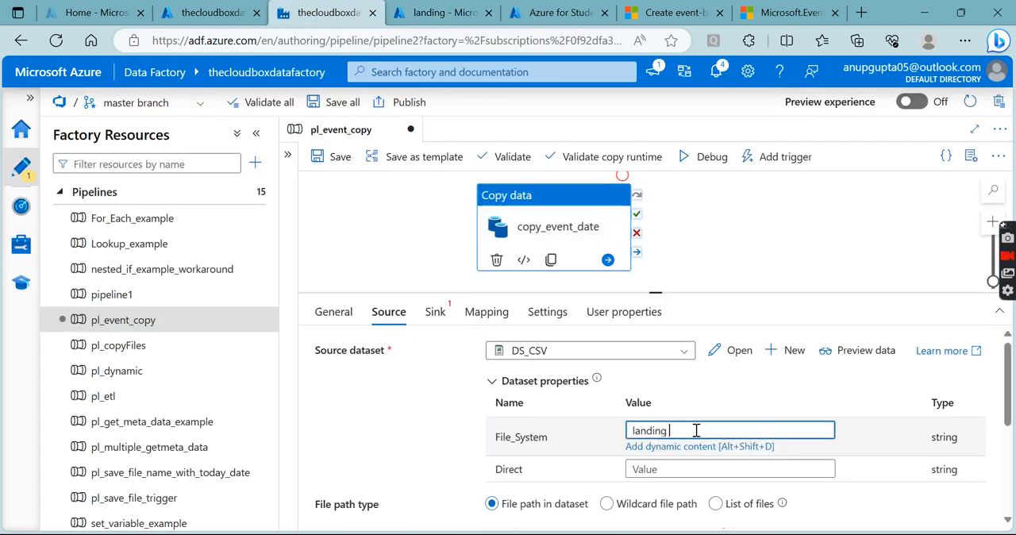
- Copy the config folder name from the storage portal and enter config as the source dataset's Direct value
left_click(671, 468)
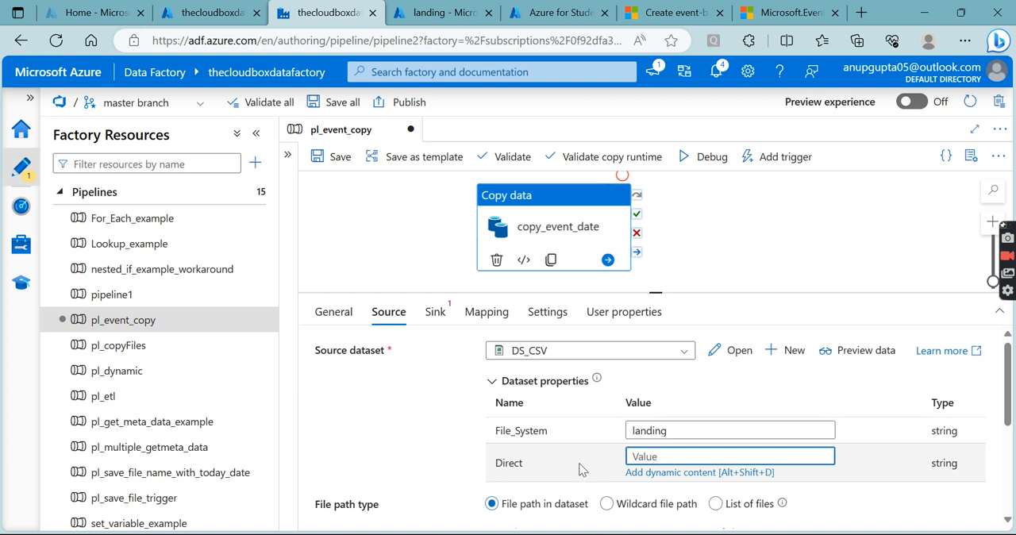
left_click(442, 14)
double_click(341, 218)
key("ctrl+c")
left_click(337, 13)
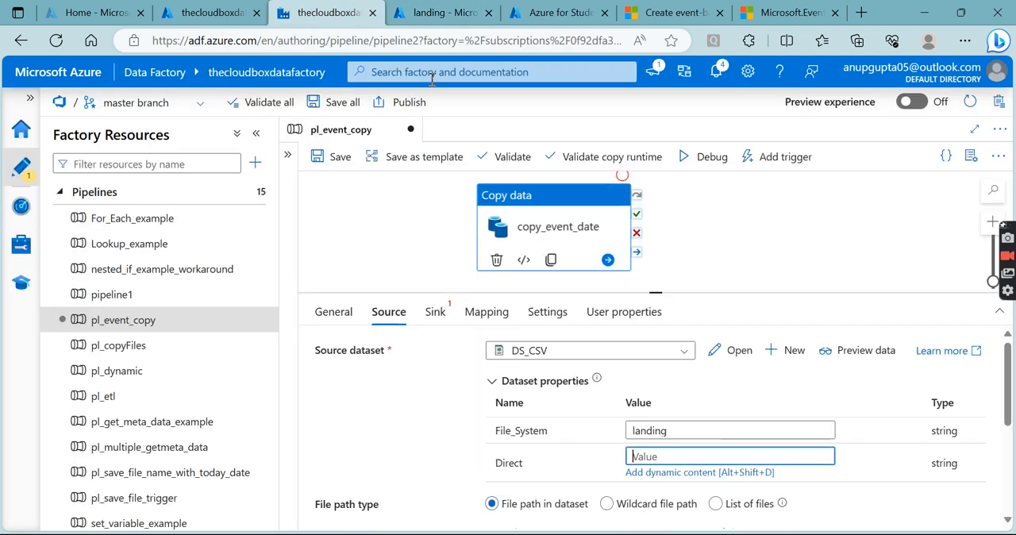
left_click(641, 457)
key("ctrl+v")
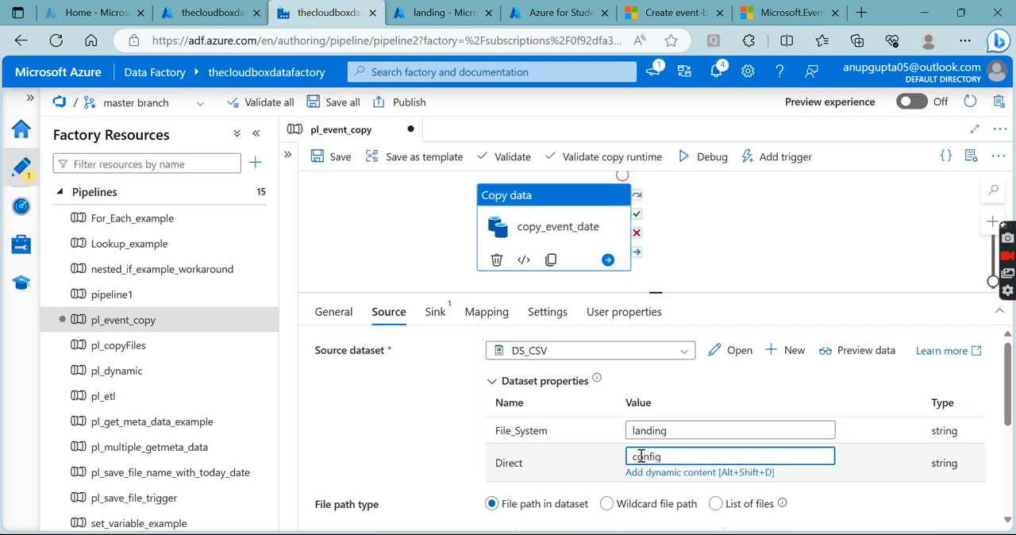
- Switch the source's file path type to a wildcard file path with the file name pattern *.csv, and review the remaining source settings
scroll(579, 422, "down", 2)
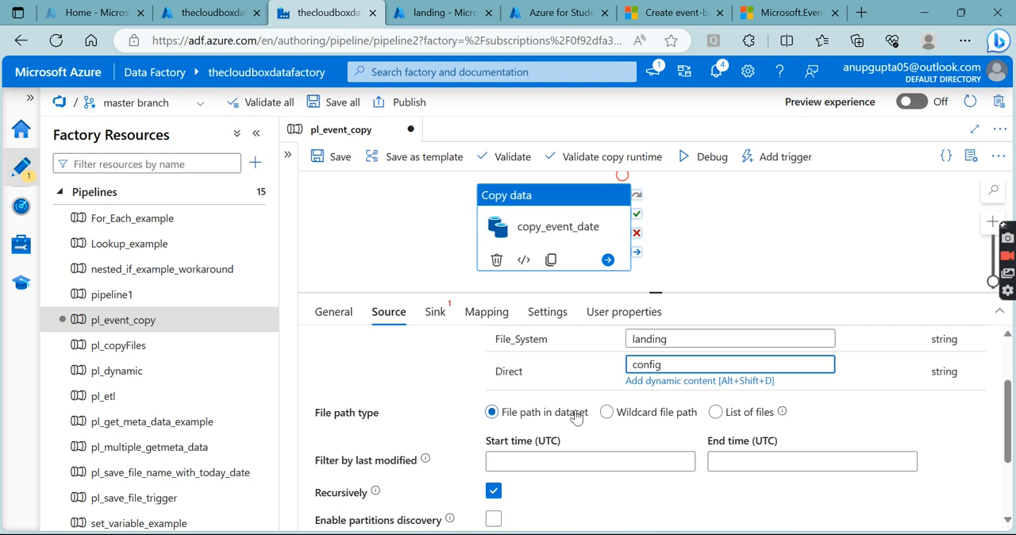
scroll(573, 419, "up", 2)
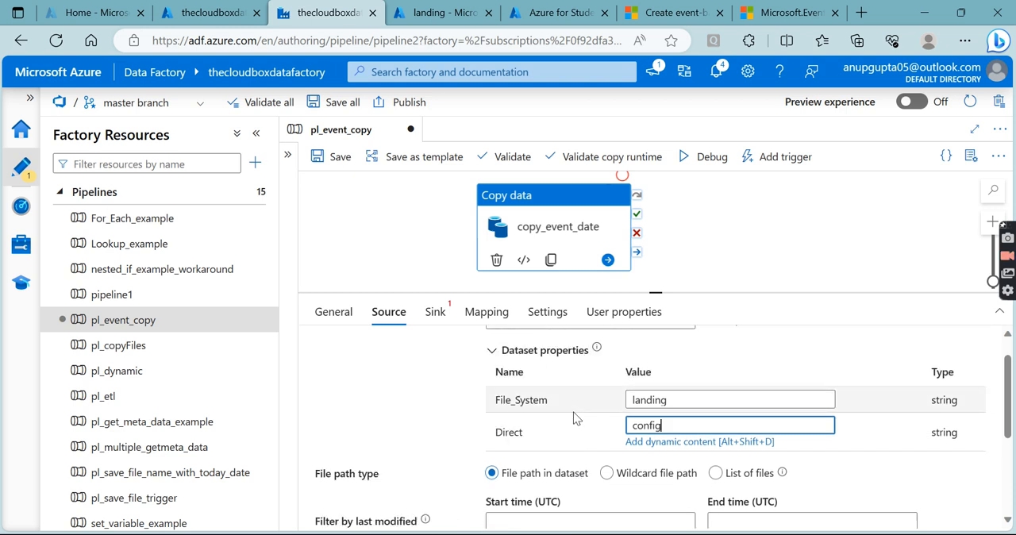
scroll(576, 372, "down", 1)
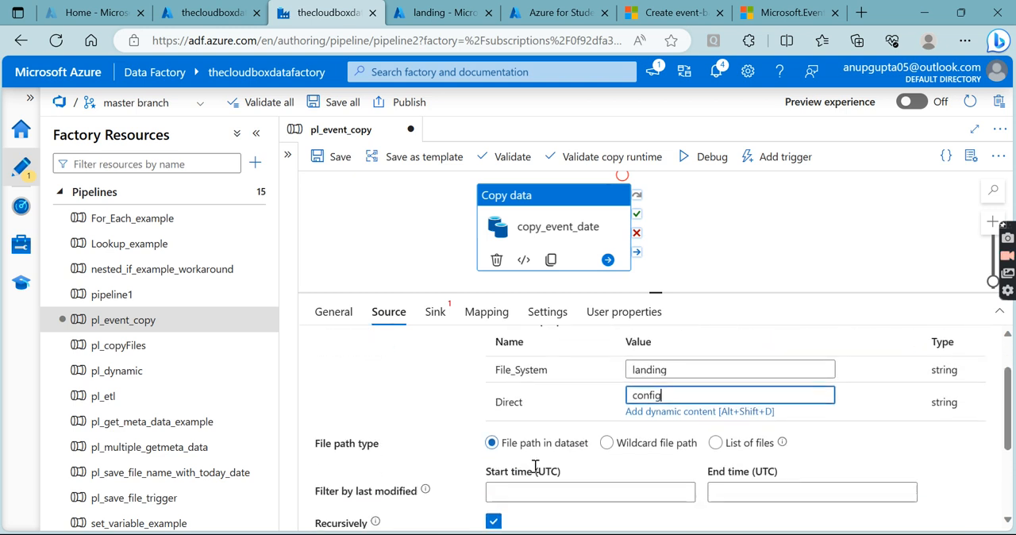
left_click(661, 450)
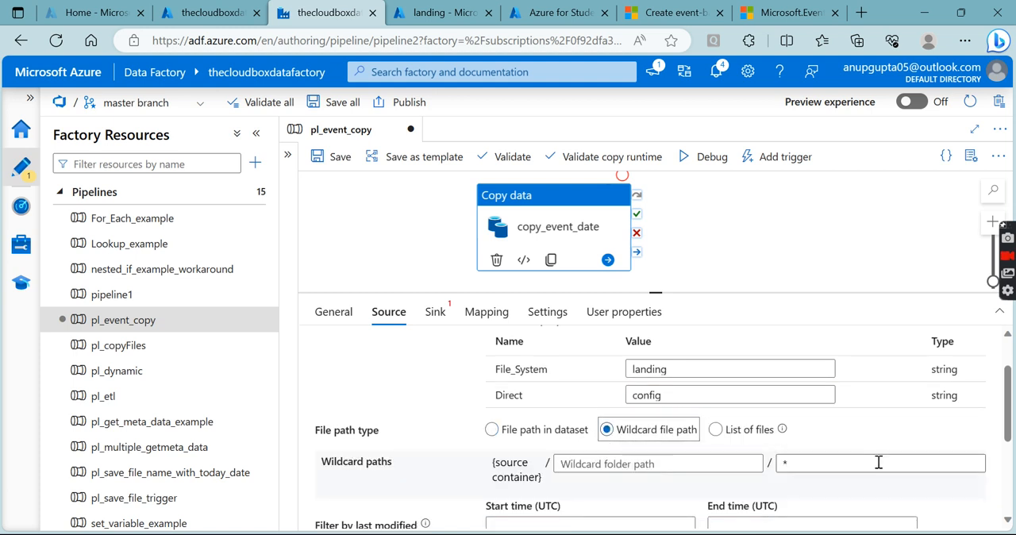
left_click(824, 469)
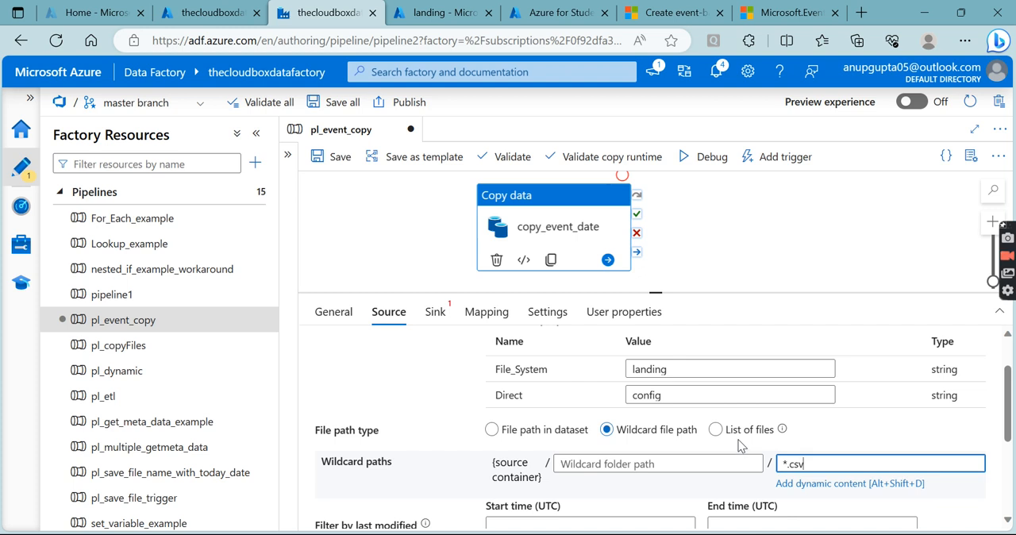
scroll(730, 443, "down", 2)
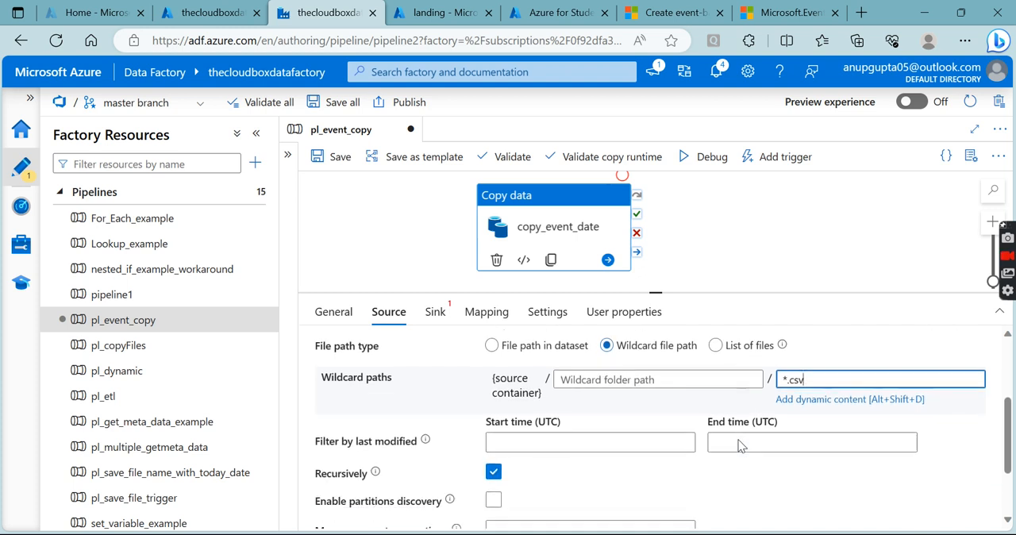
scroll(646, 435, "down", 2)
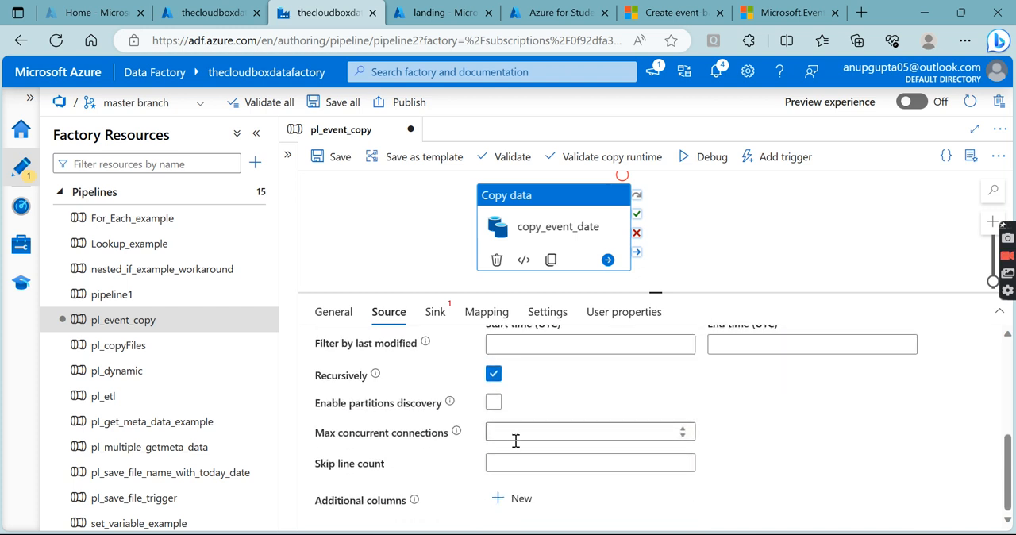
scroll(515, 439, "up", 3)
scroll(516, 440, "down", 2)
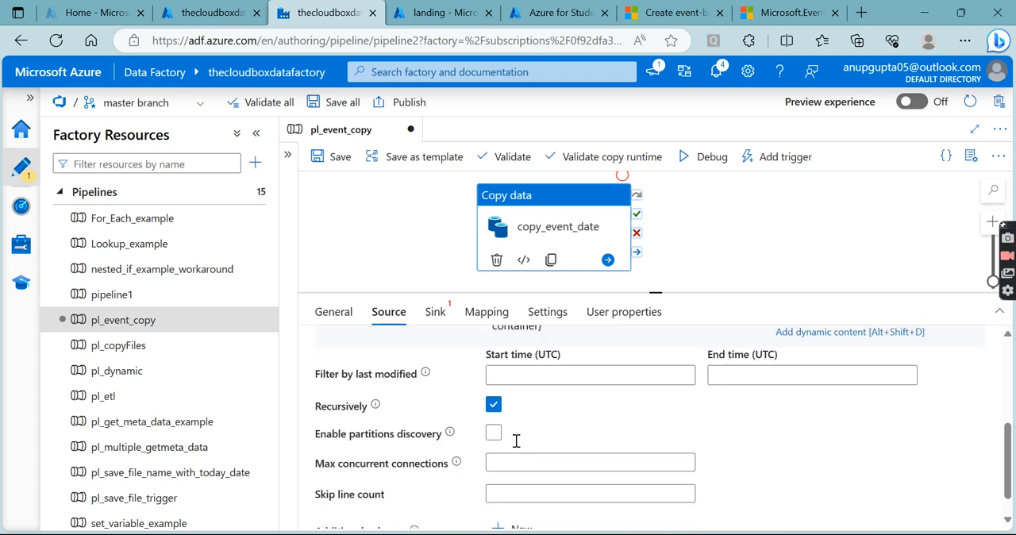
scroll(516, 441, "up", 3)
scroll(516, 447, "up", 1)
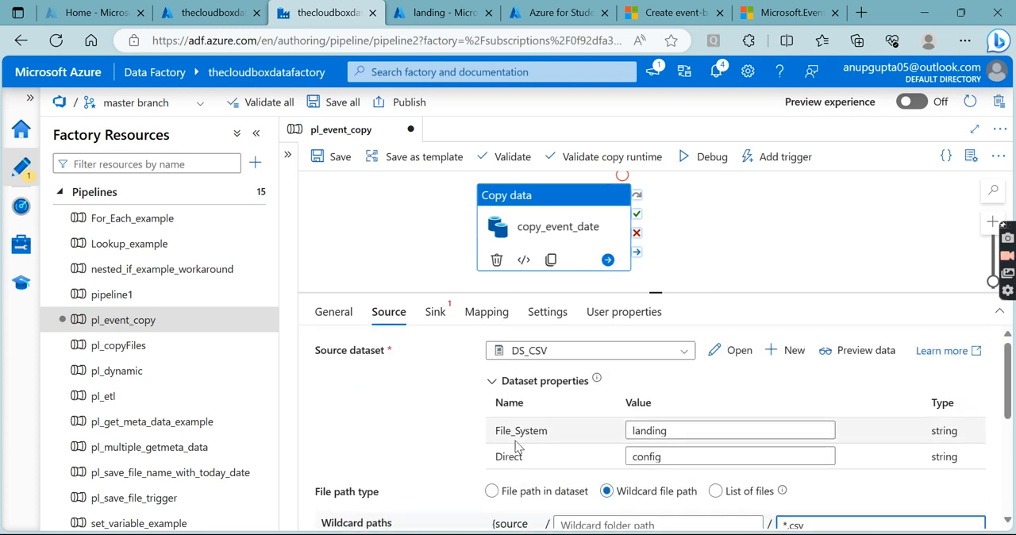
- Set the copy activity's sink dataset to DS_CSV, and check it against the source dataset settings
left_click(436, 313)
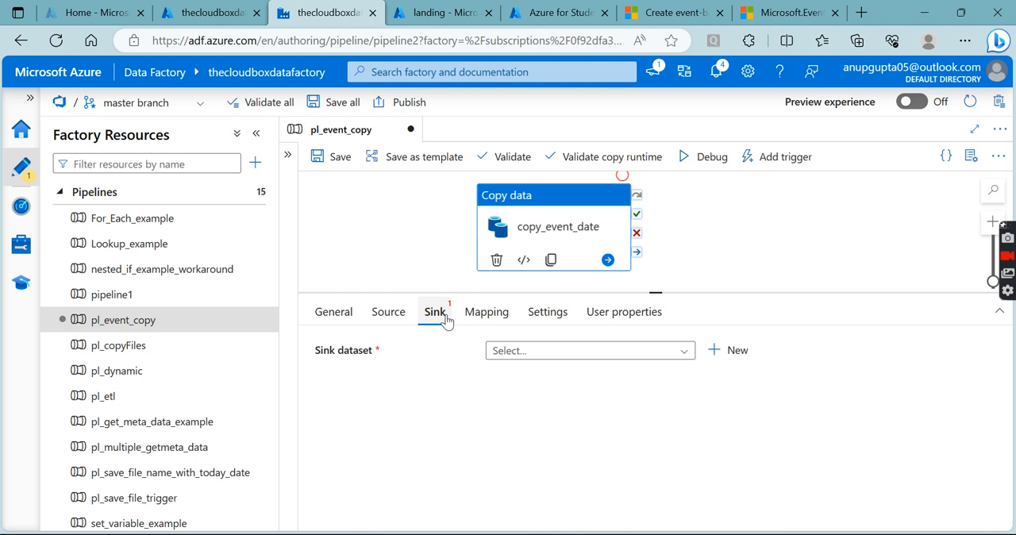
left_click(525, 352)
left_click(532, 425)
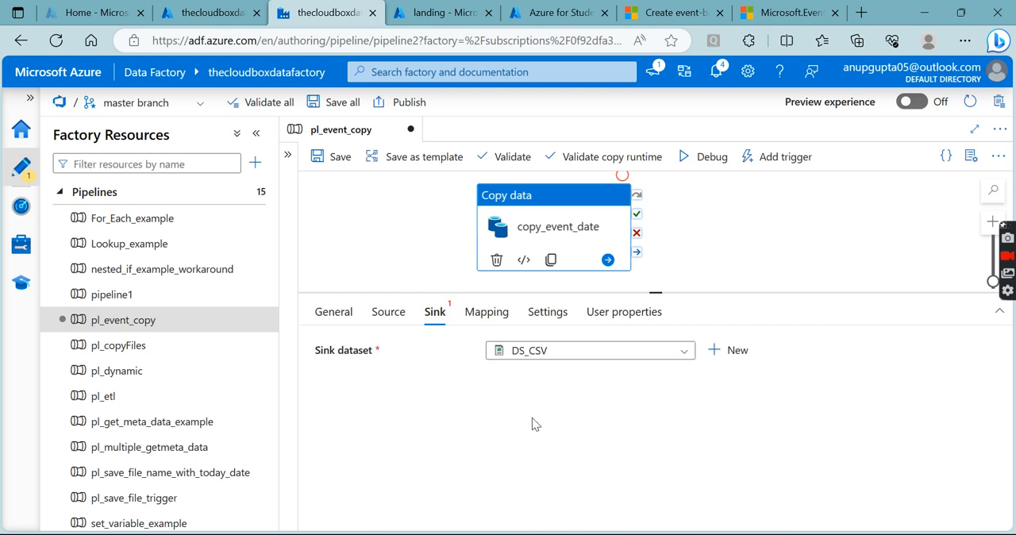
left_click(391, 314)
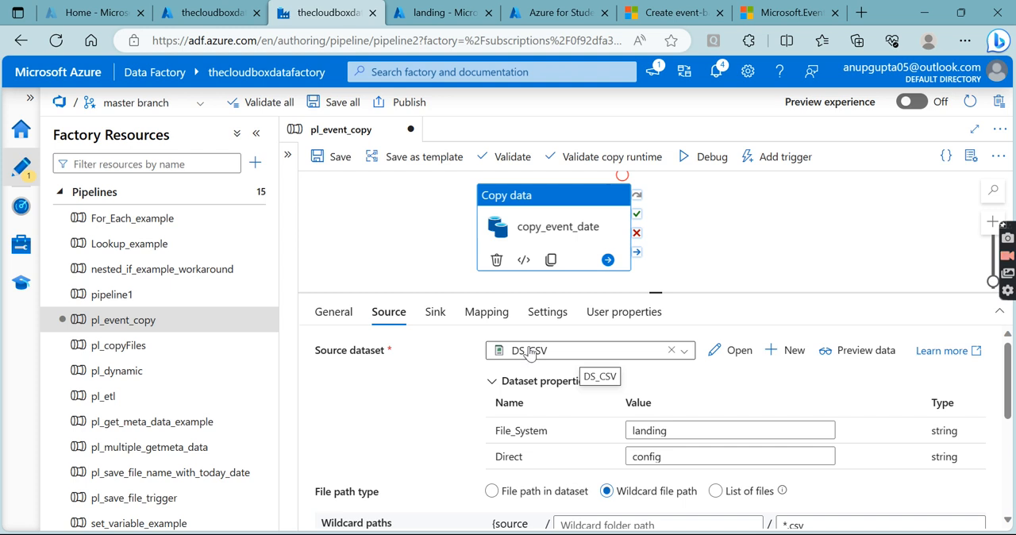
left_click(435, 311)
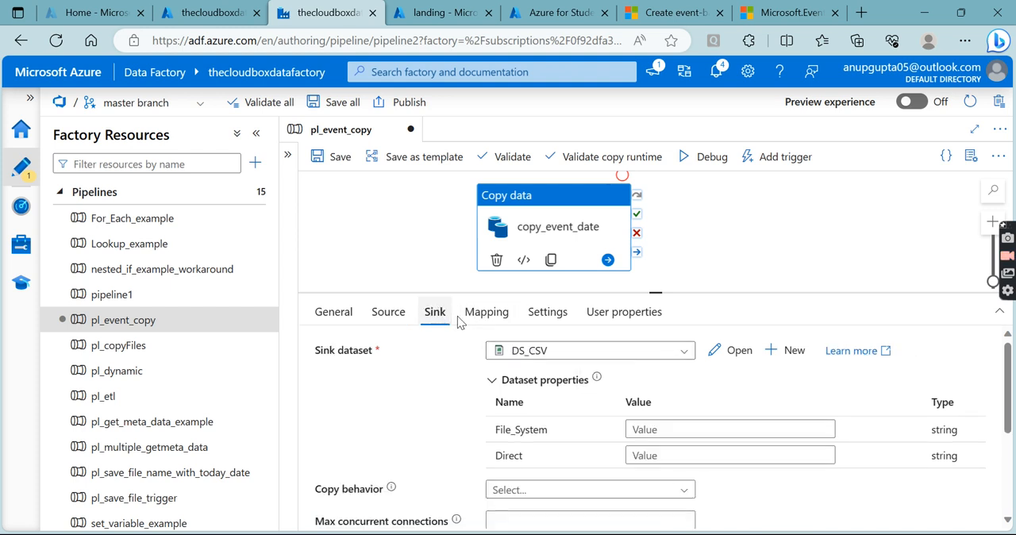
- Copy the output container's name from the storage account and enter output as the sink dataset's File_System value
left_click(646, 429)
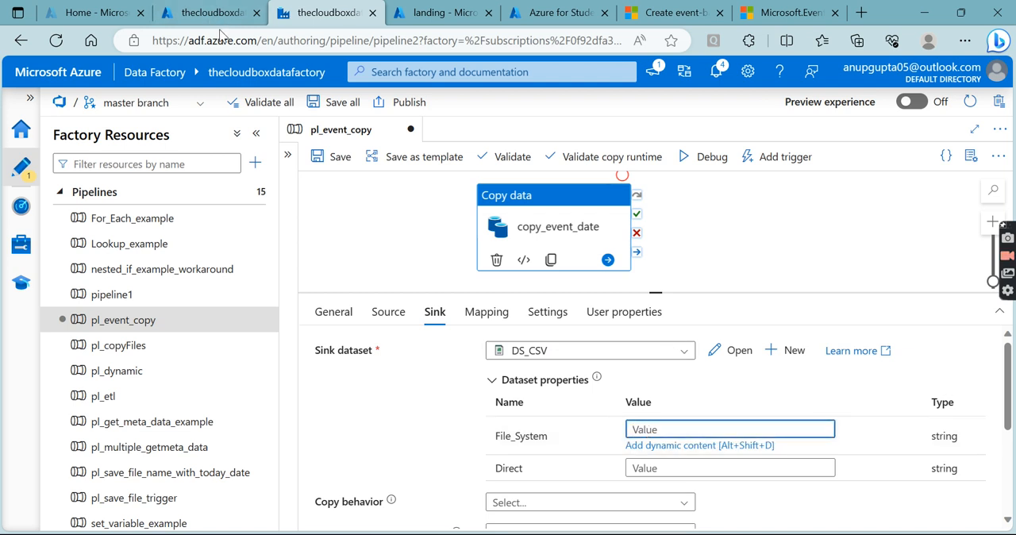
left_click(436, 12)
left_click(134, 110)
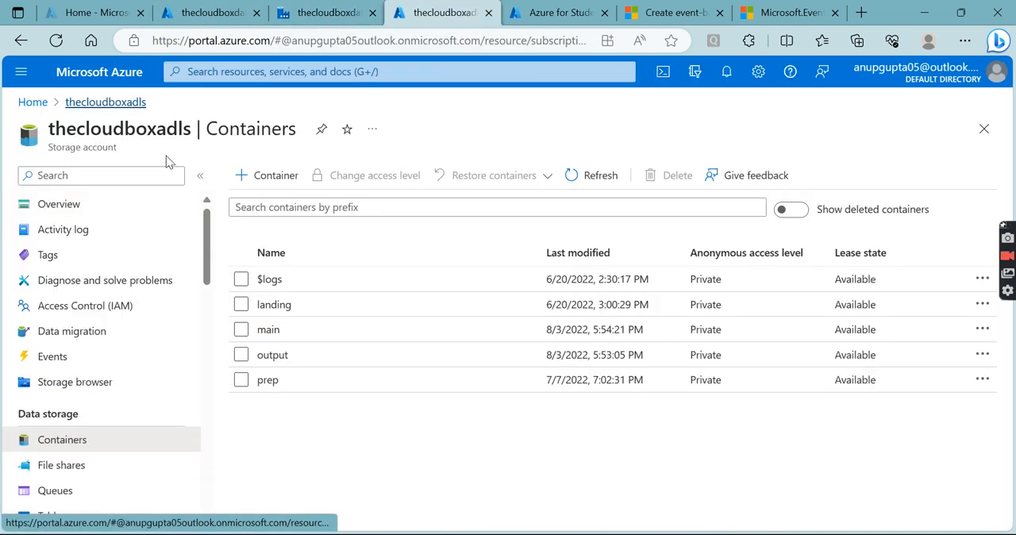
left_click(274, 355)
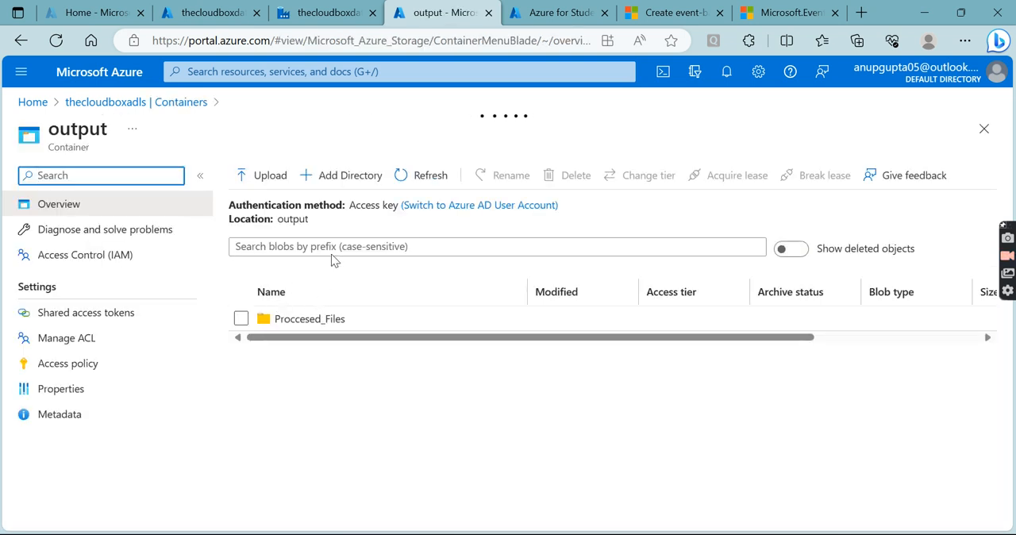
double_click(293, 219)
key("ctrl+c")
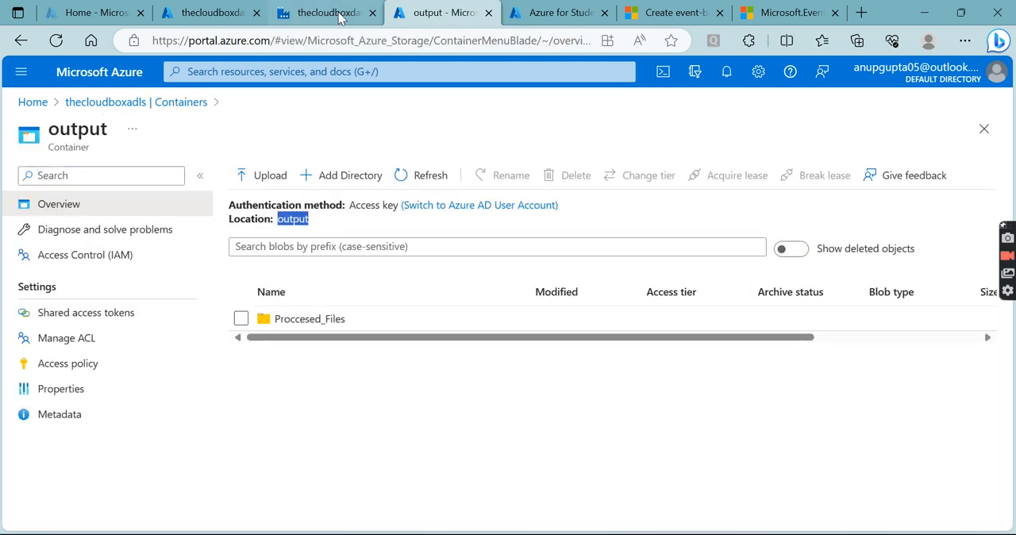
left_click(339, 14)
left_click(644, 429)
key("ctrl+v")
- Set the sink dataset's Direct value to Triggered_Files
left_click(646, 467)
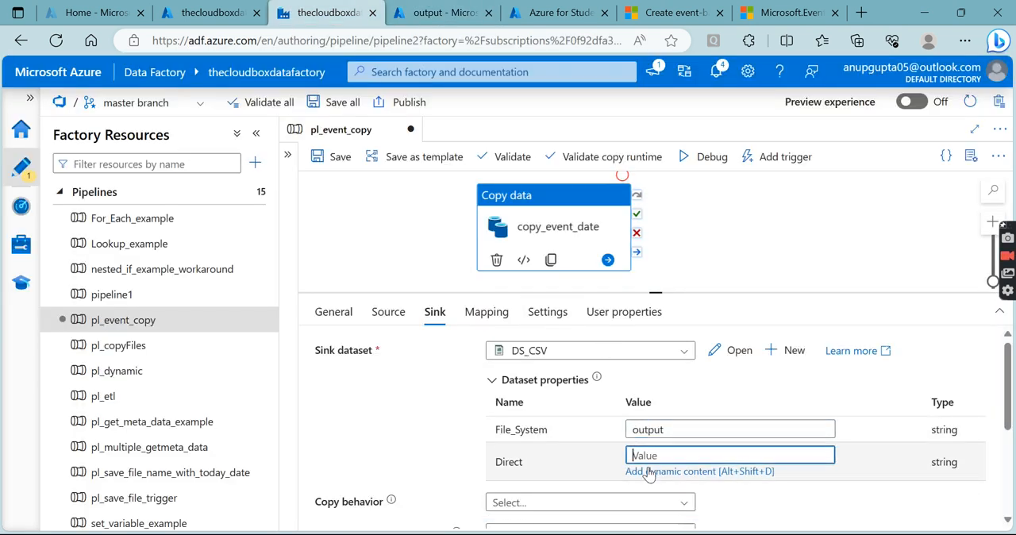
type("Tr")
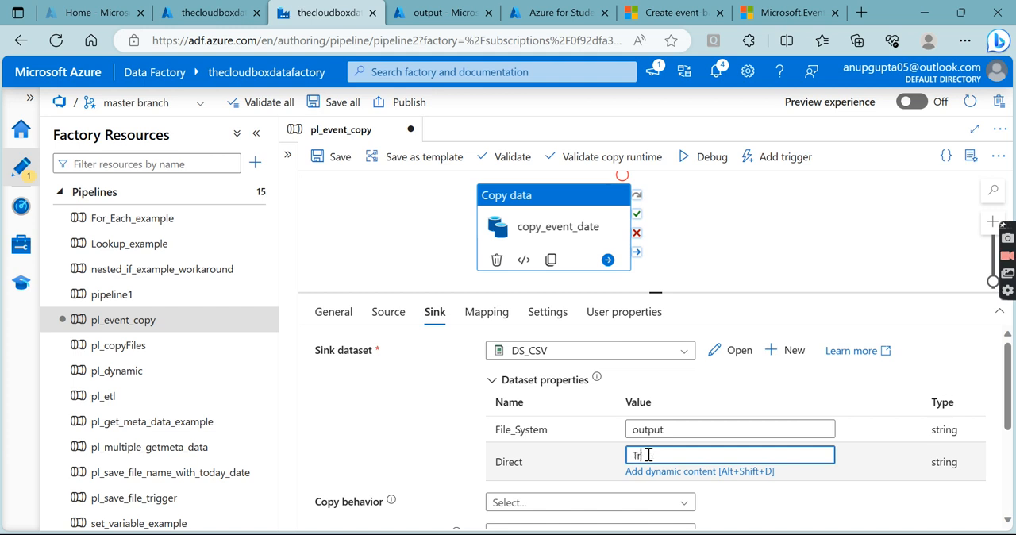
type("iggered_Files")
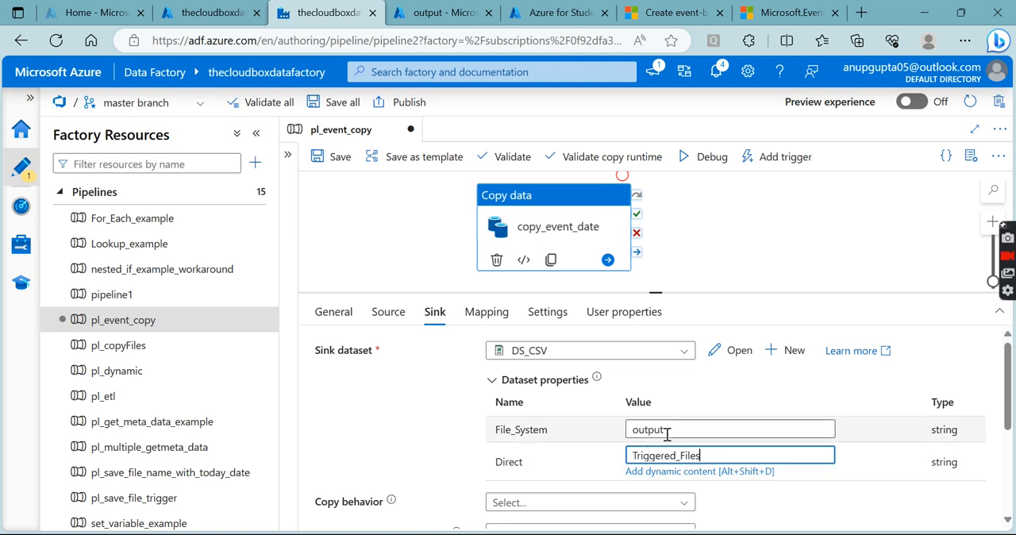
- Set the sink's file extension to .csv
scroll(540, 442, "down", 3)
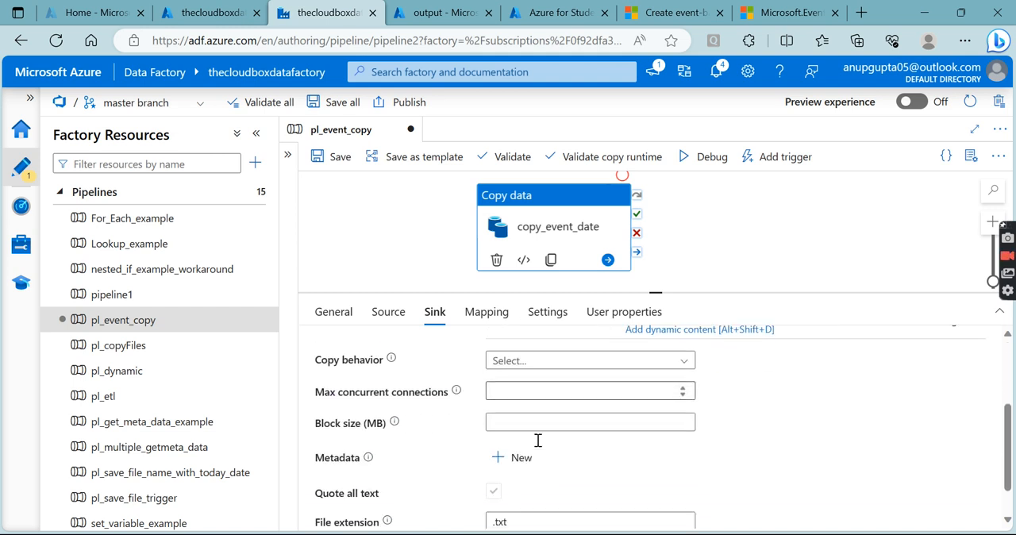
left_click(517, 481)
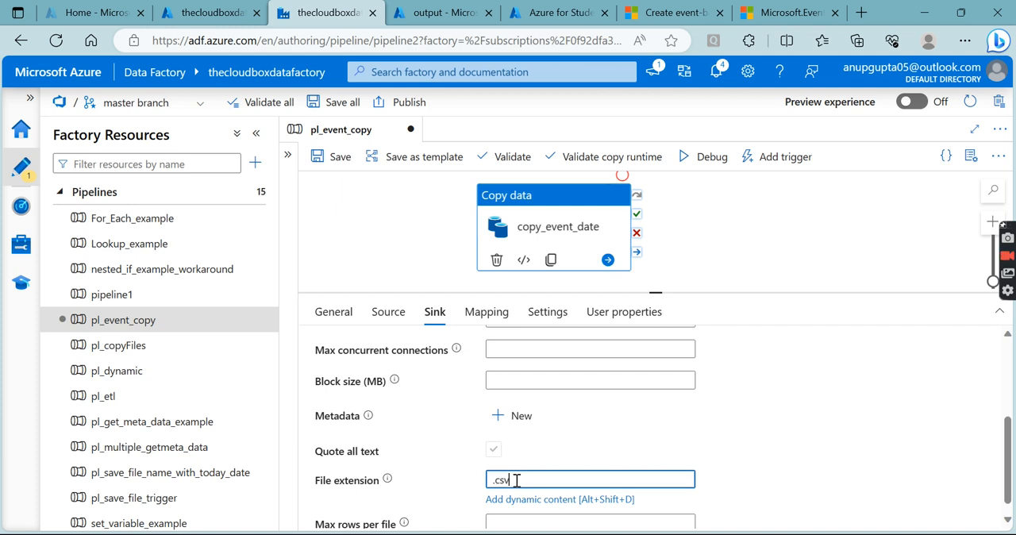
type(".csv")
scroll(516, 481, "up", 4)
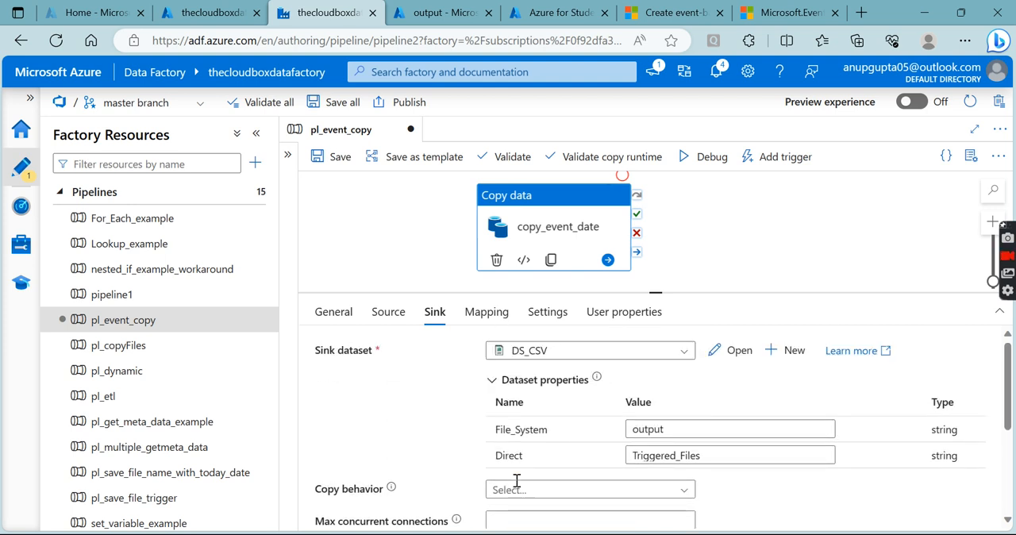
- Validate the pl_event_copy pipeline and save it to the master branch with the comment "Adding pipeline: pl_event_copy"
left_click(495, 159)
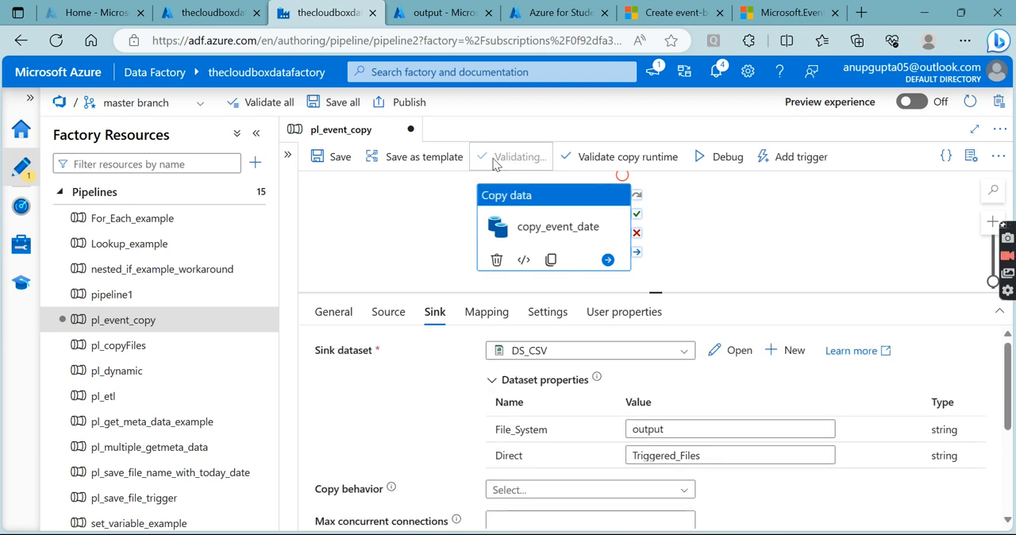
left_click(723, 510)
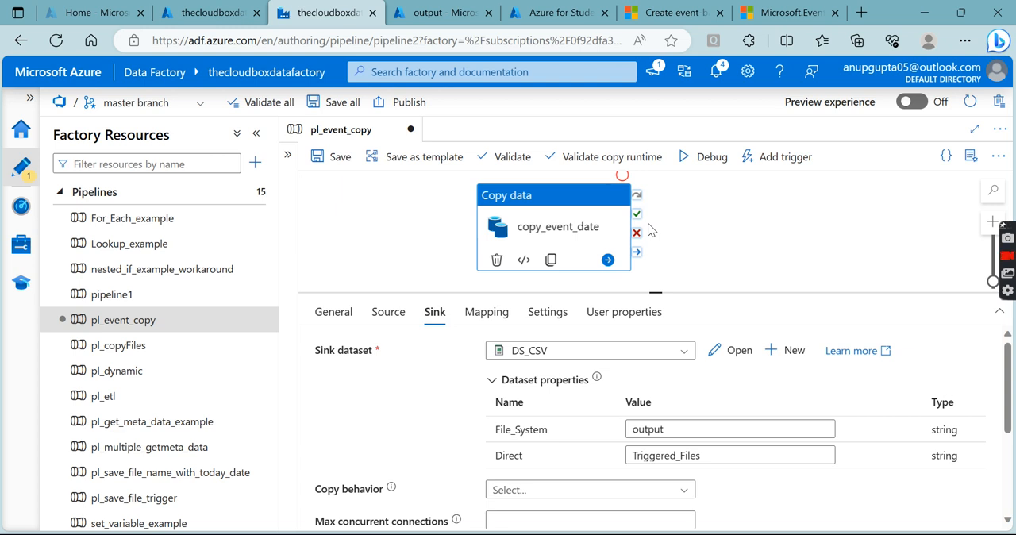
left_click(330, 157)
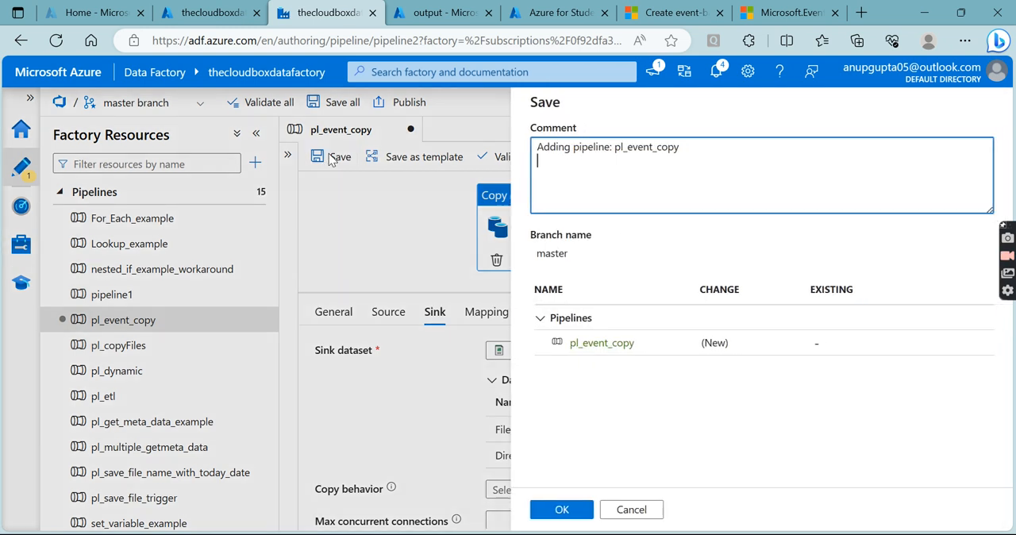
left_click(573, 509)
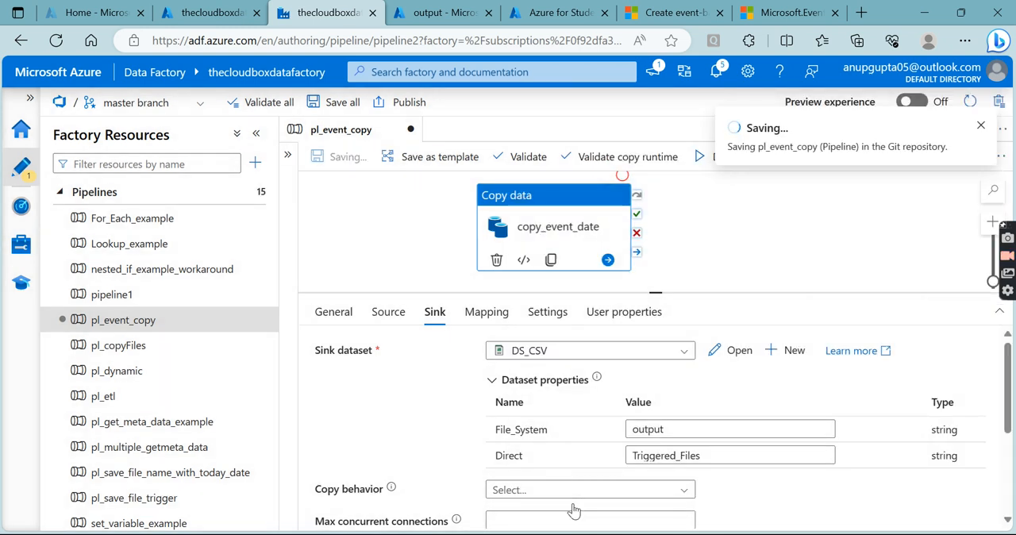
- Try to publish the factory with the saved pipeline, and dismiss the validation output
left_click(409, 103)
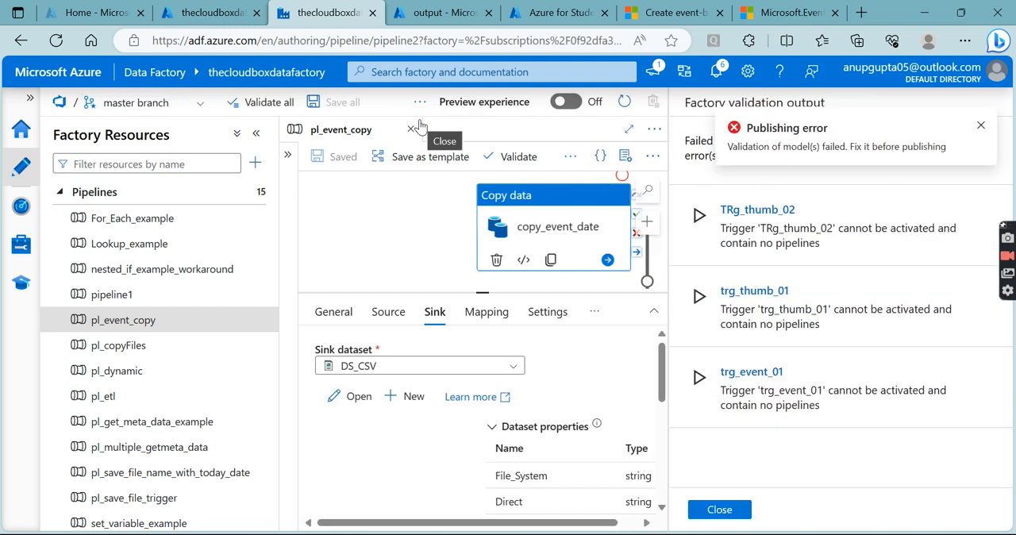
left_click(981, 127)
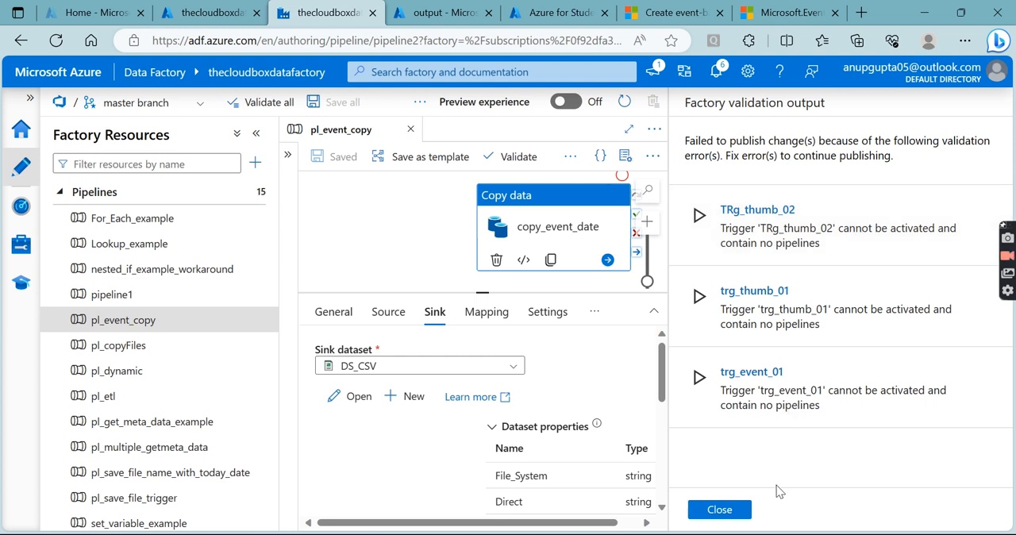
left_click(718, 509)
- Attach the existing trigger trg_event_01 to the pl_event_copy pipeline, accepting its event filters and data preview, and save it
left_click(765, 159)
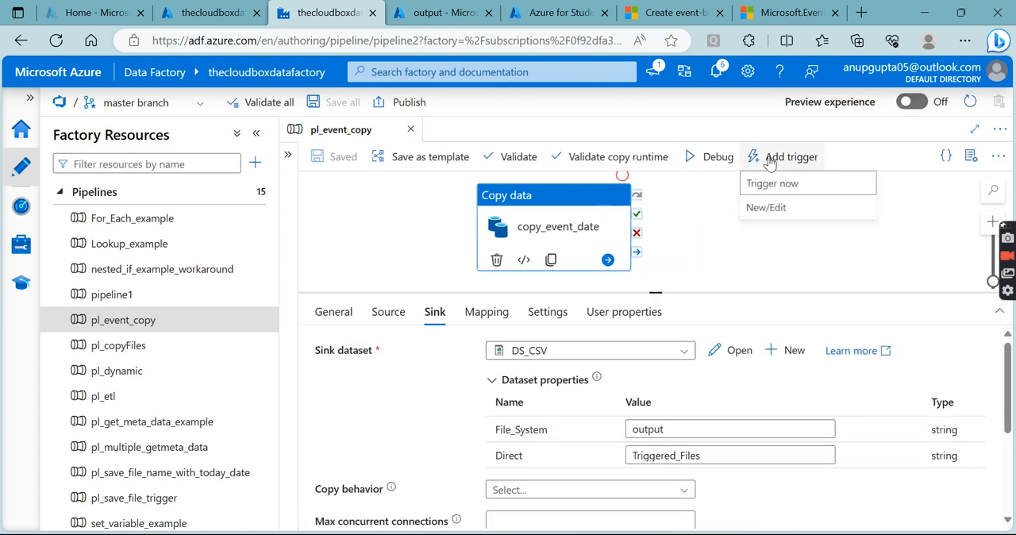
left_click(773, 207)
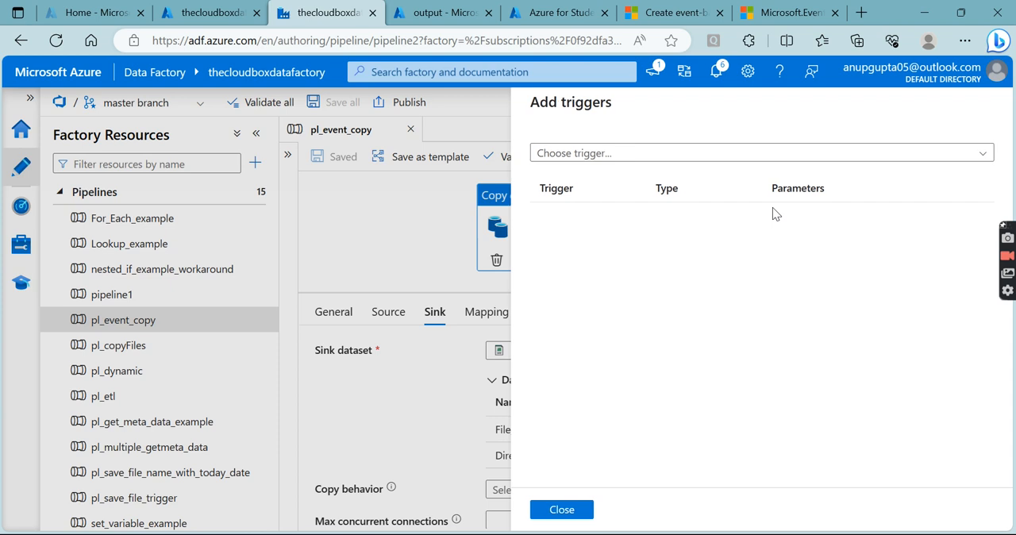
left_click(619, 164)
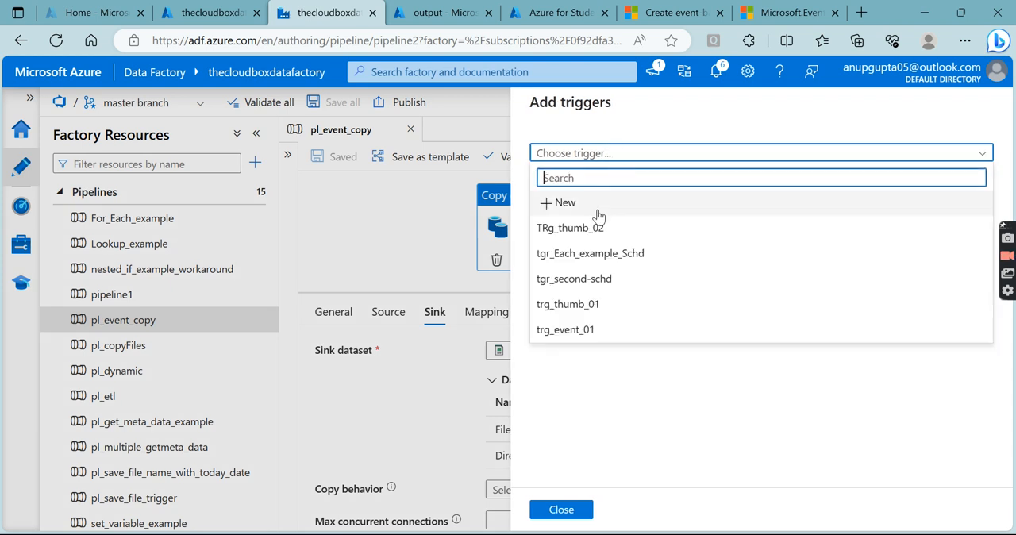
left_click(578, 329)
scroll(576, 347, "down", 5)
scroll(576, 347, "down", 1)
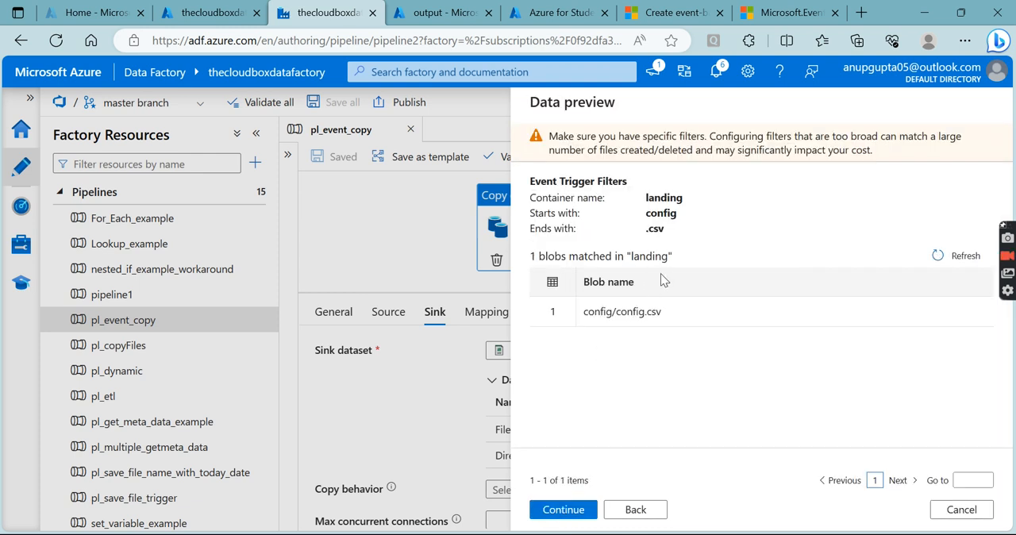
left_click(548, 512)
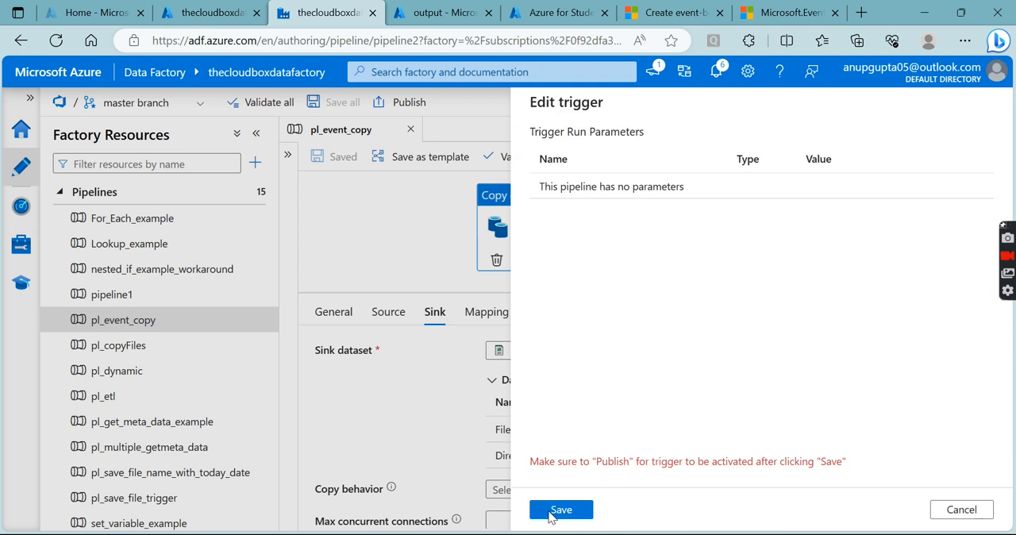
left_click(548, 512)
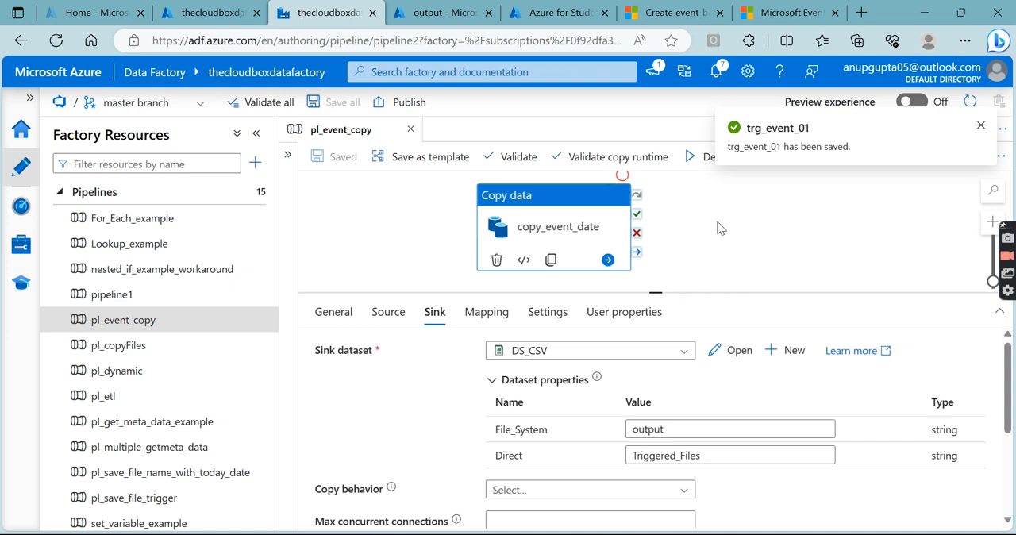
left_click(981, 132)
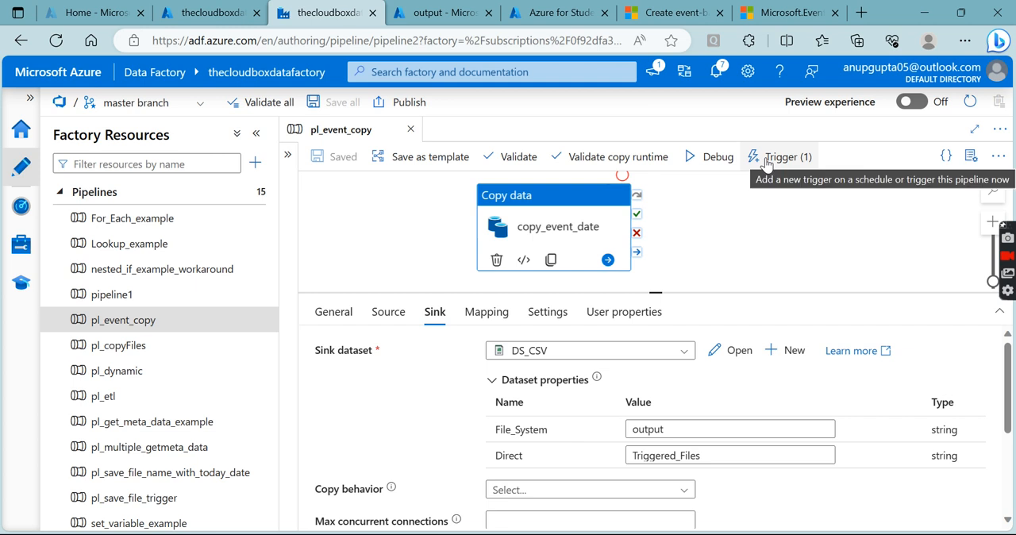
- Try to publish the factory with the attached trigger, and inspect the settings of TRg_thumb_02 from the validation output
left_click(405, 102)
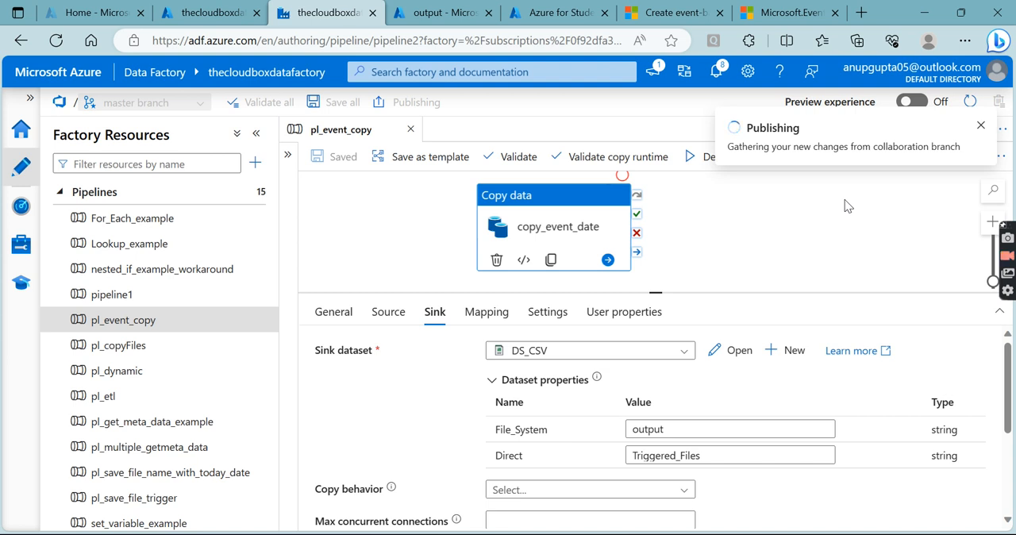
left_click(980, 129)
left_click(757, 238)
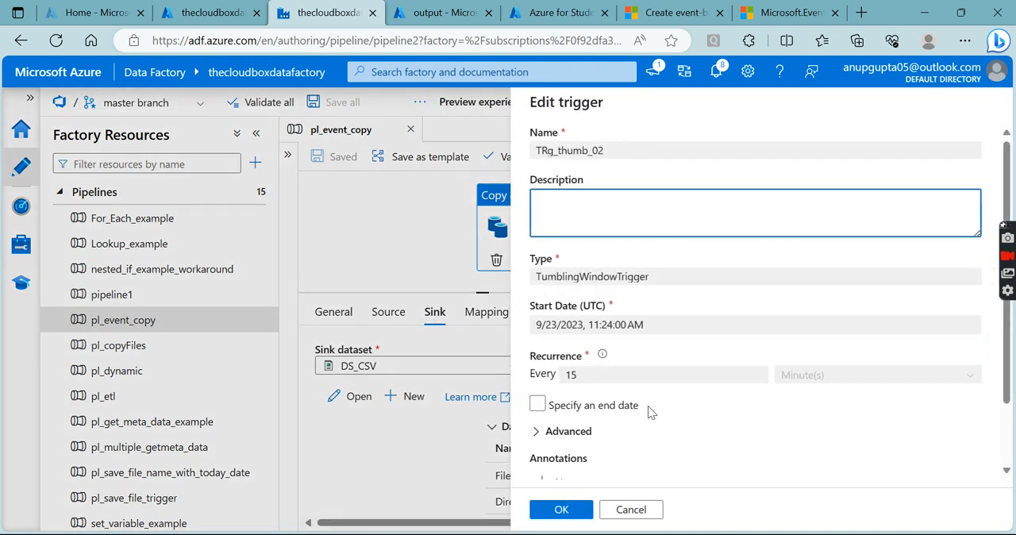
left_click(641, 509)
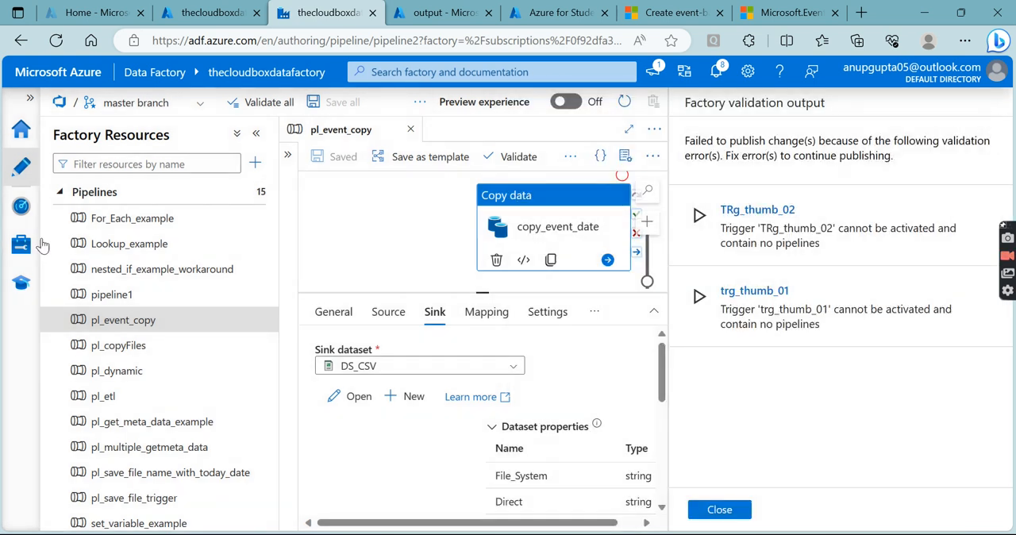
- Stop the triggers tgr_Each_example_Schd, tgr_second-schd, trg_thumb_01 and TRg_thumb_02 in the factory's trigger management
left_click(20, 238)
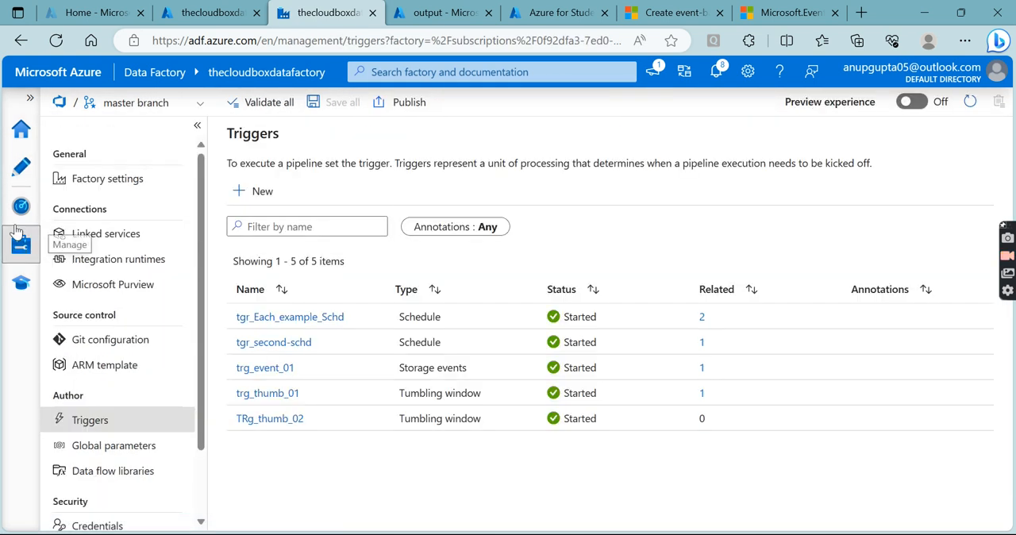
left_click(21, 205)
left_click(22, 246)
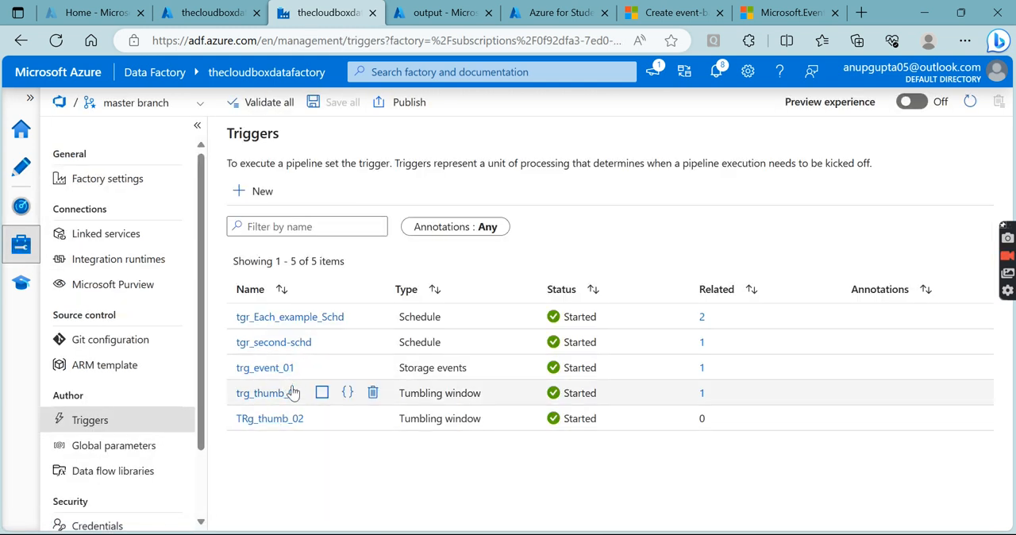
left_click(321, 394)
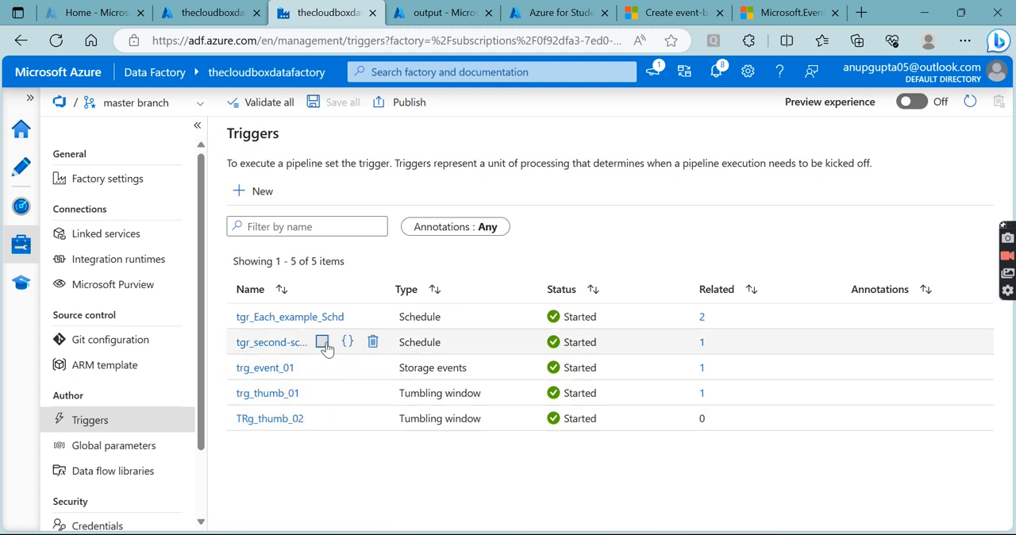
left_click(323, 343)
left_click(321, 317)
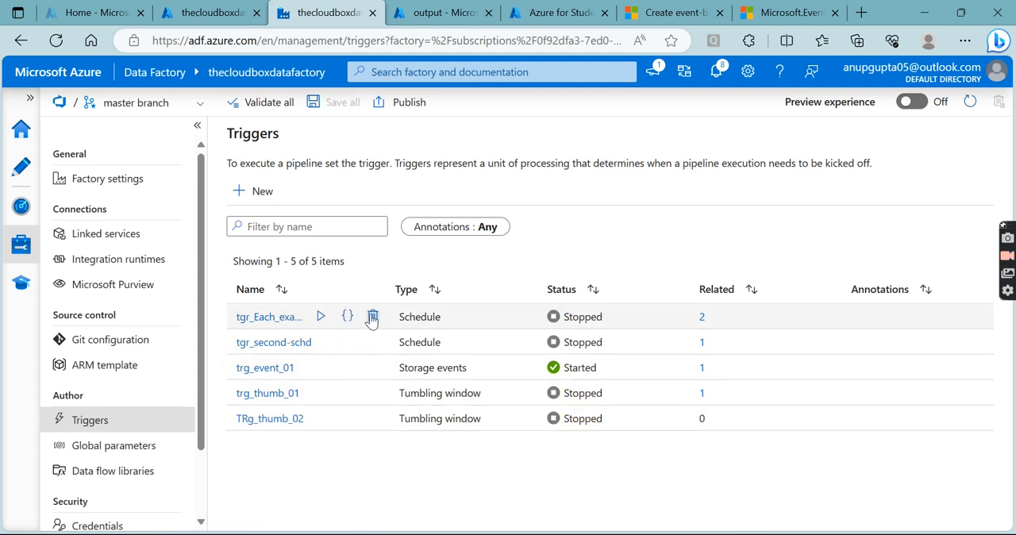
- Delete the tumbling window triggers TRg_thumb_02 and trg_thumb_01
left_click(372, 419)
left_click(406, 365)
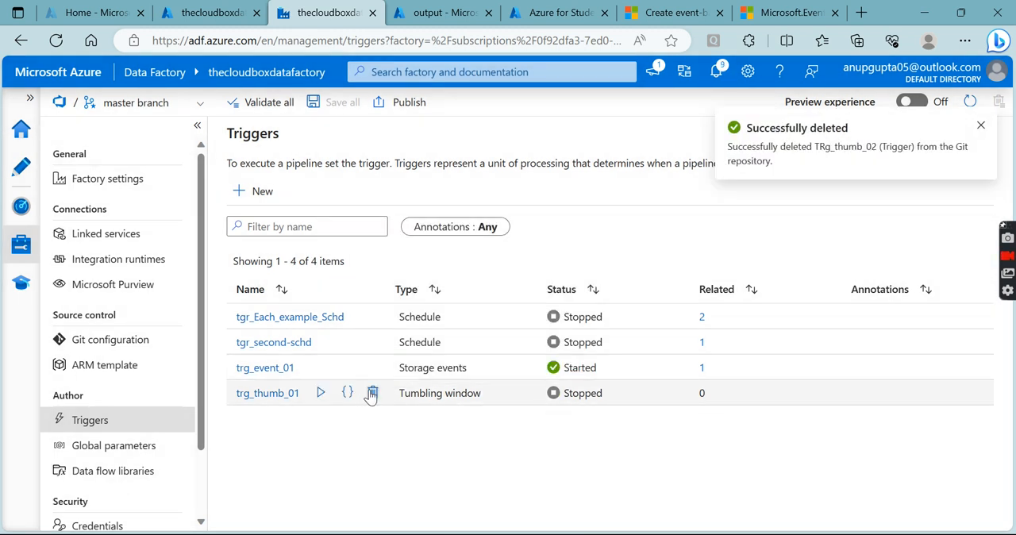
left_click(373, 392)
left_click(401, 363)
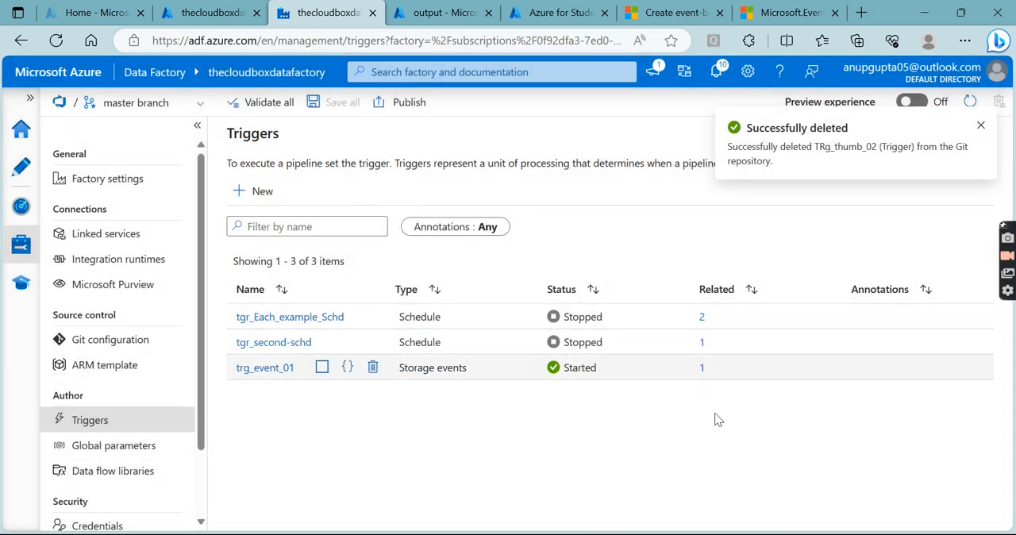
- Publish the factory changes from the master branch, and select the copy_event_date activity in pl_event_copy
left_click(403, 107)
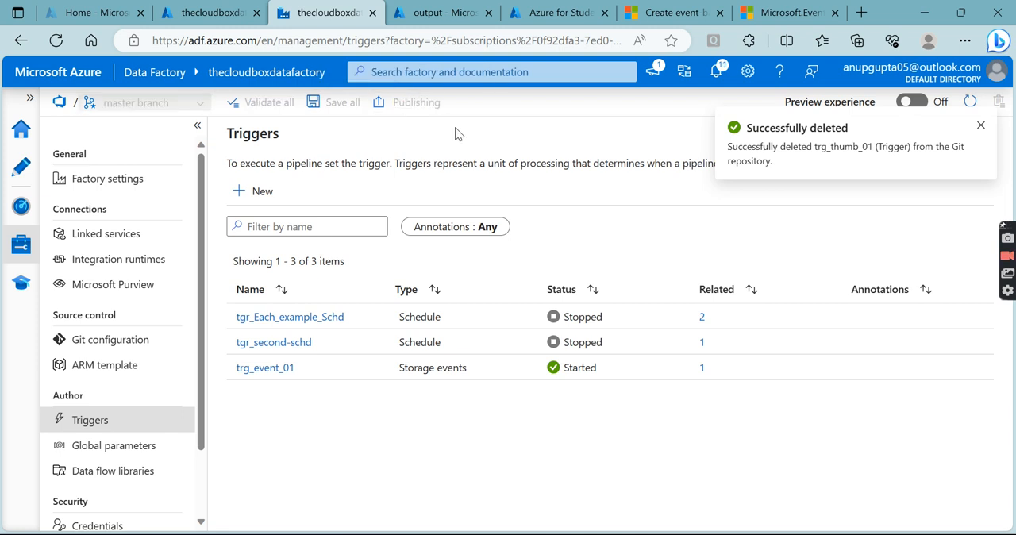
left_click(21, 171)
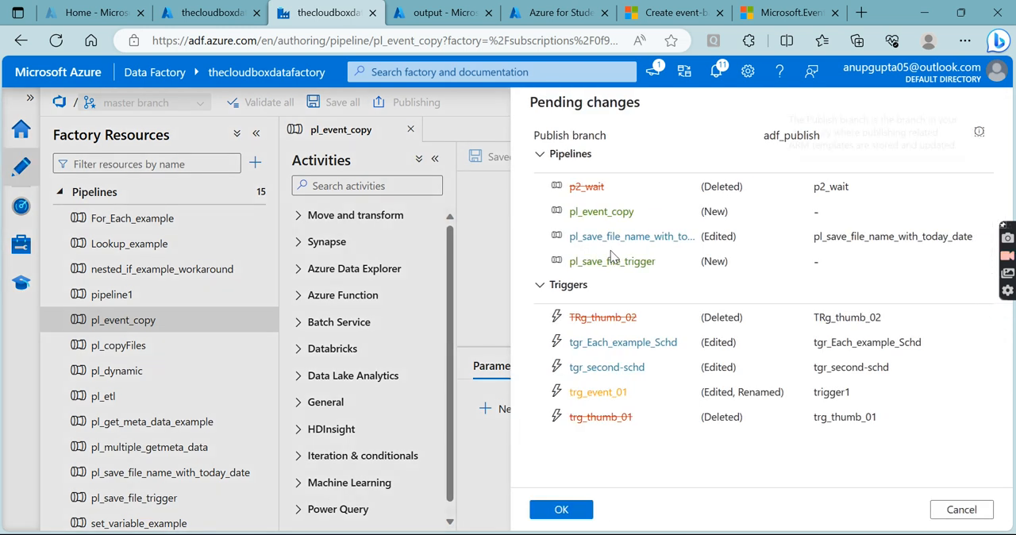
left_click(564, 509)
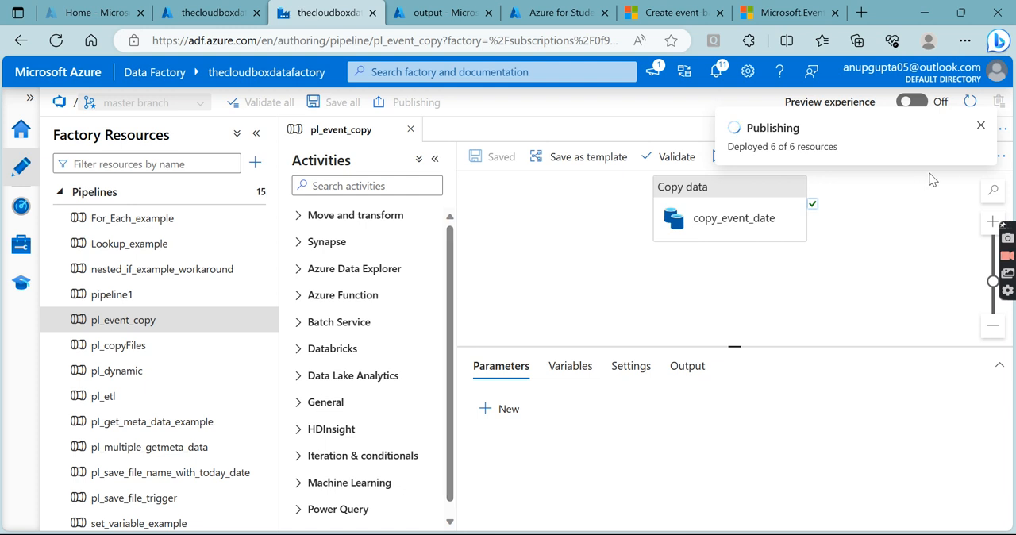
left_click(981, 128)
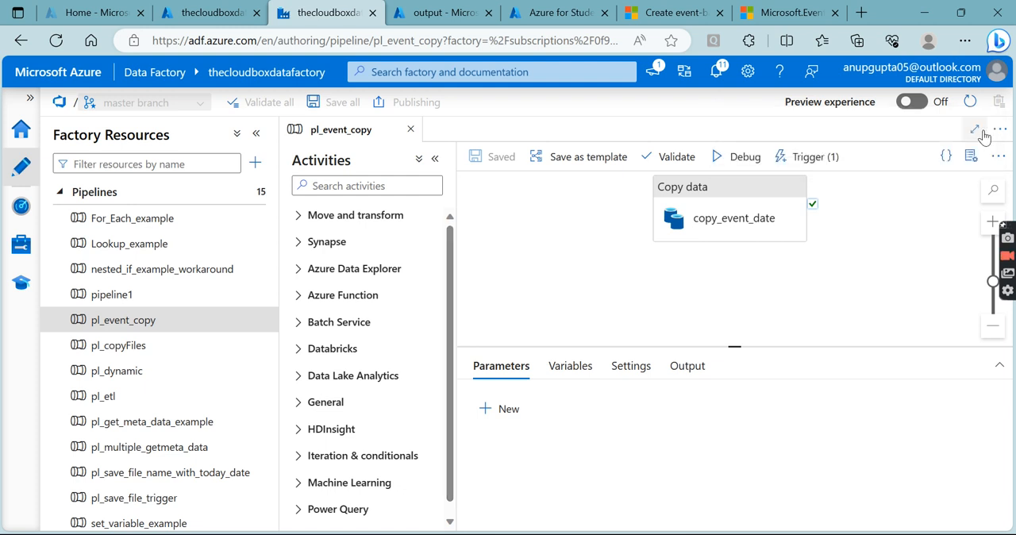
left_click(742, 235)
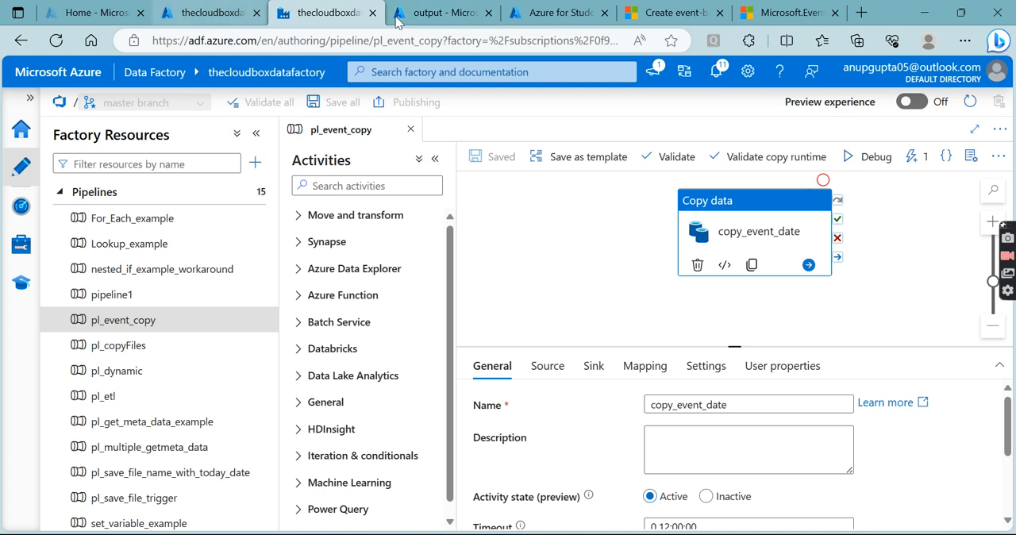
- Switch to the Azure portal's storage account and delete config.csv from the config folder of the landing container
left_click(435, 13)
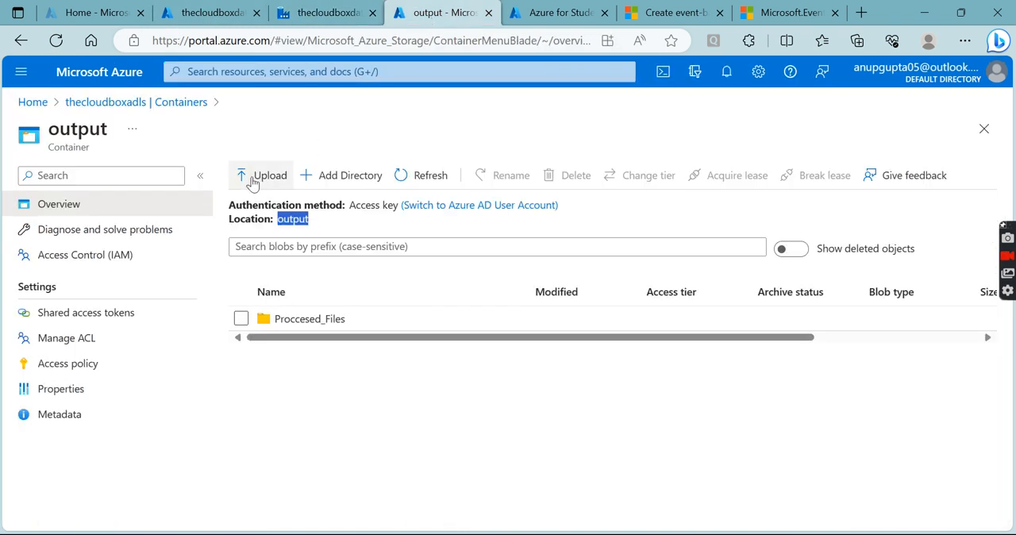
left_click(184, 104)
left_click(274, 305)
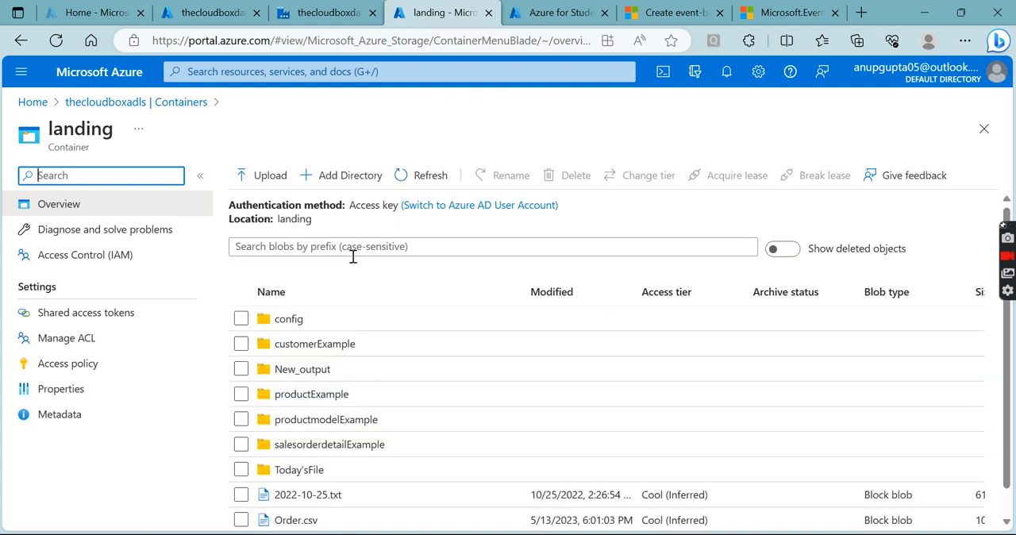
left_click(322, 329)
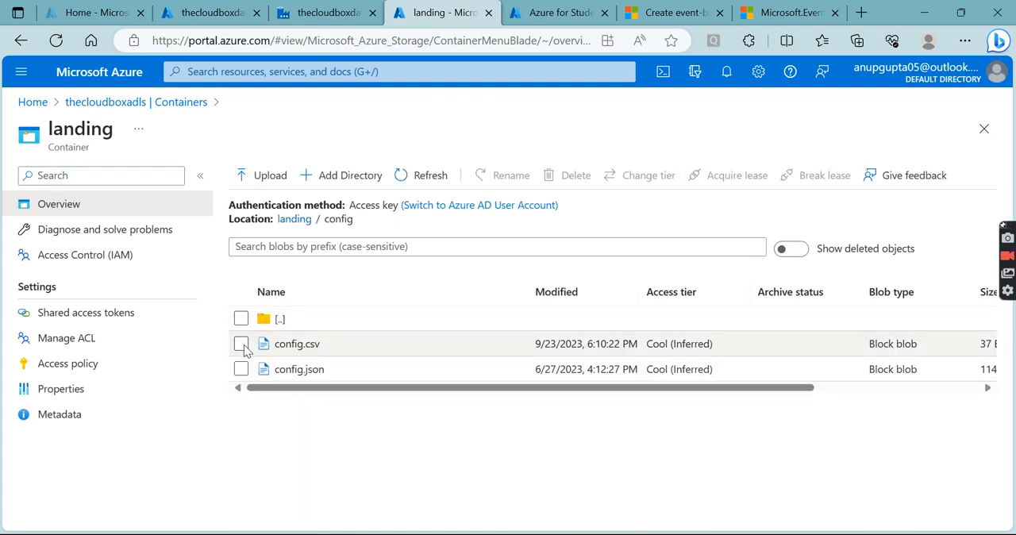
left_click(240, 344)
left_click(571, 179)
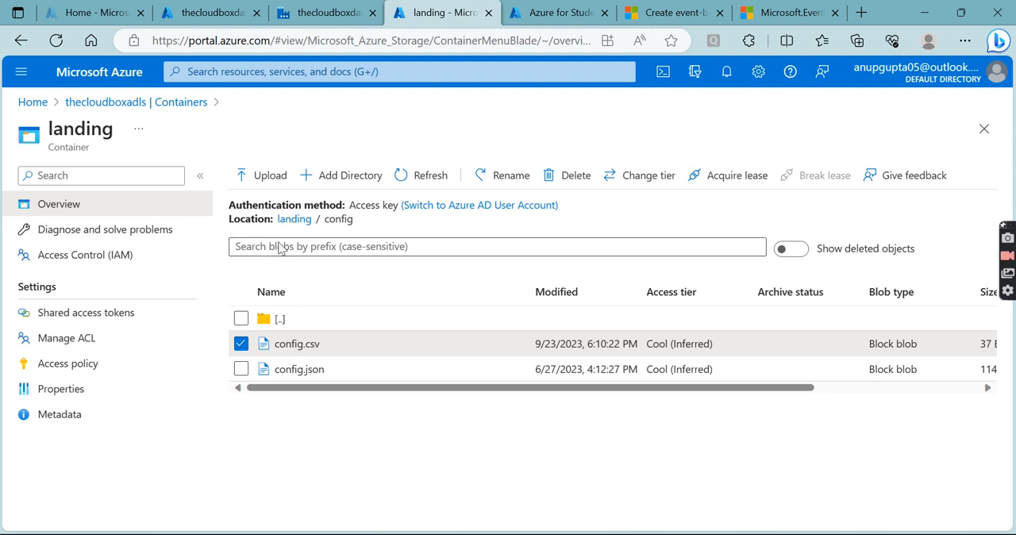
left_click(270, 285)
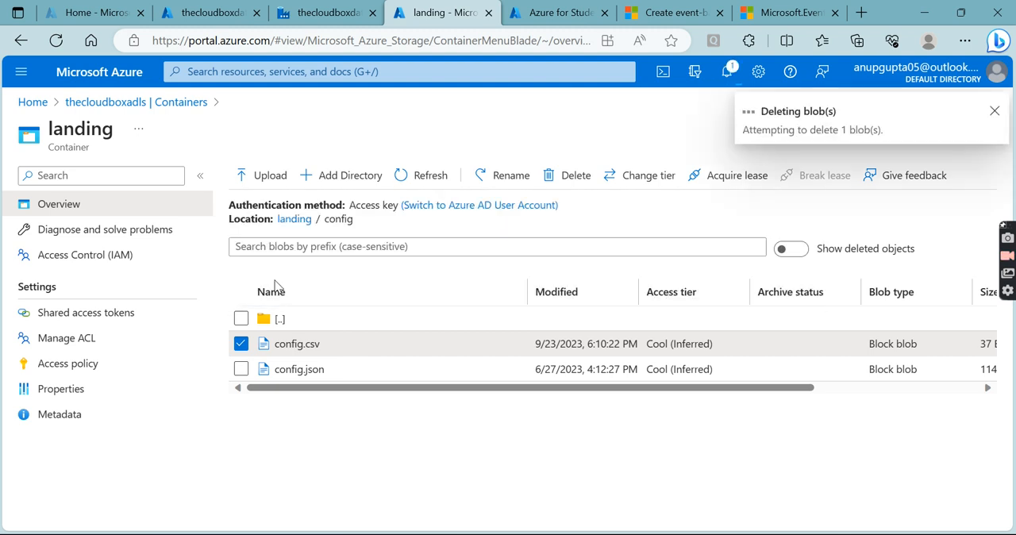
- Return to Data Factory and examine the detailed errors of the last publish
left_click(333, 12)
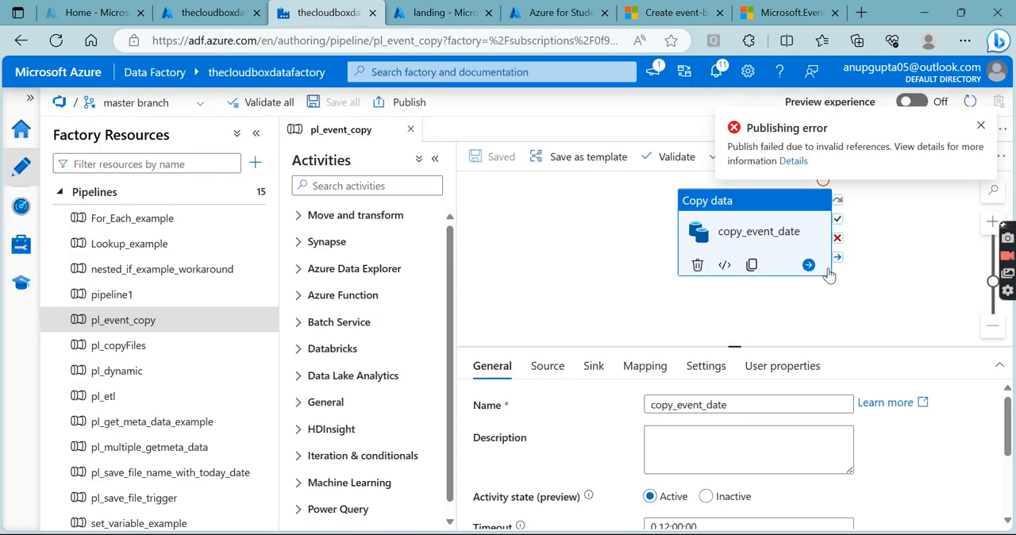
left_click(792, 162)
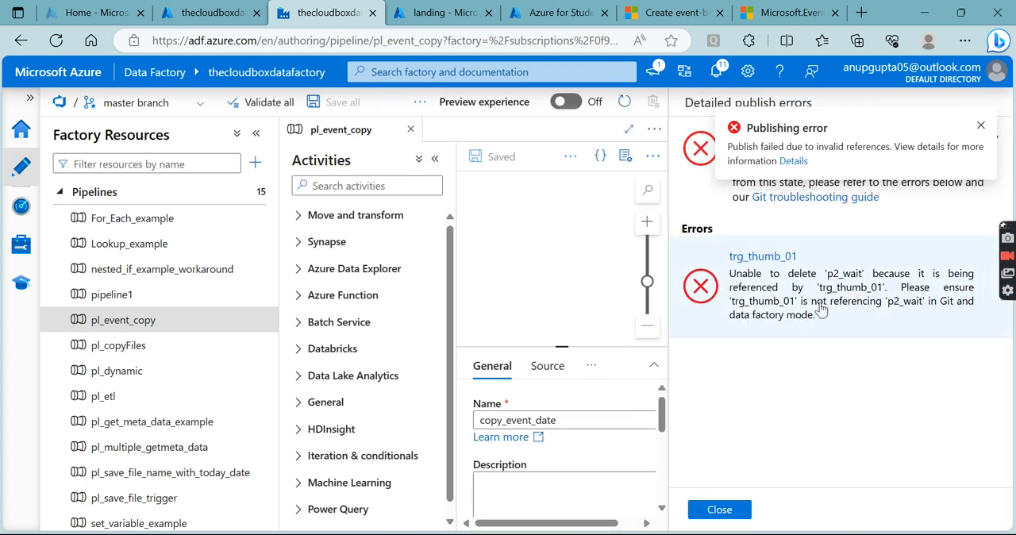
left_click(980, 126)
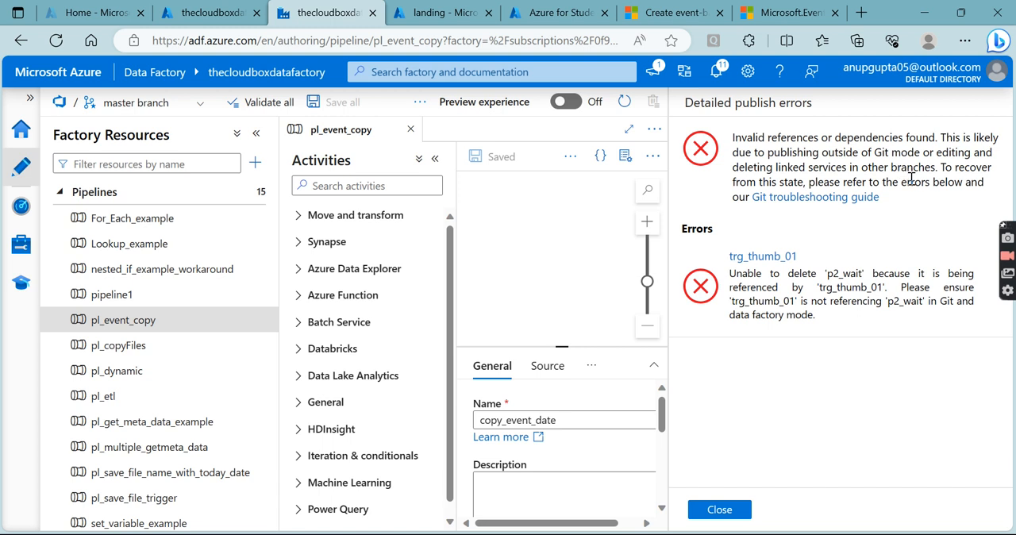
- Check the factory's trigger runs and trigger list, and delete the schedule triggers tgr_Each_example_Schd and tgr_second-schd
left_click(21, 207)
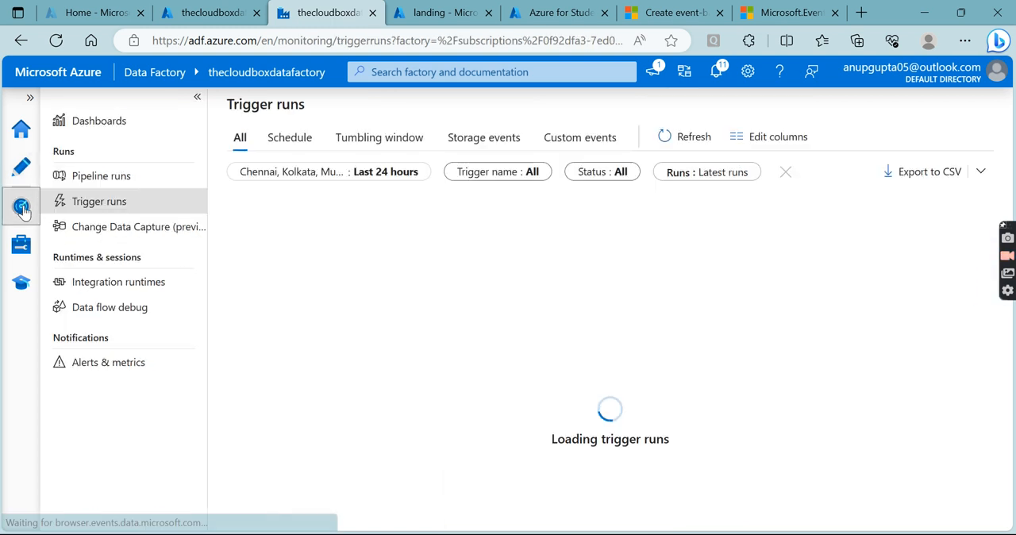
left_click(21, 245)
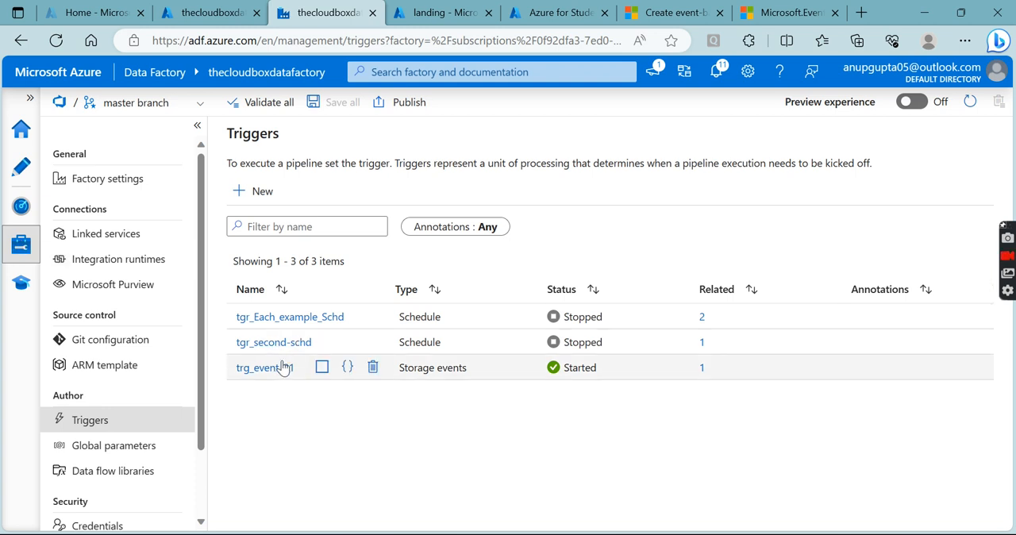
left_click(22, 207)
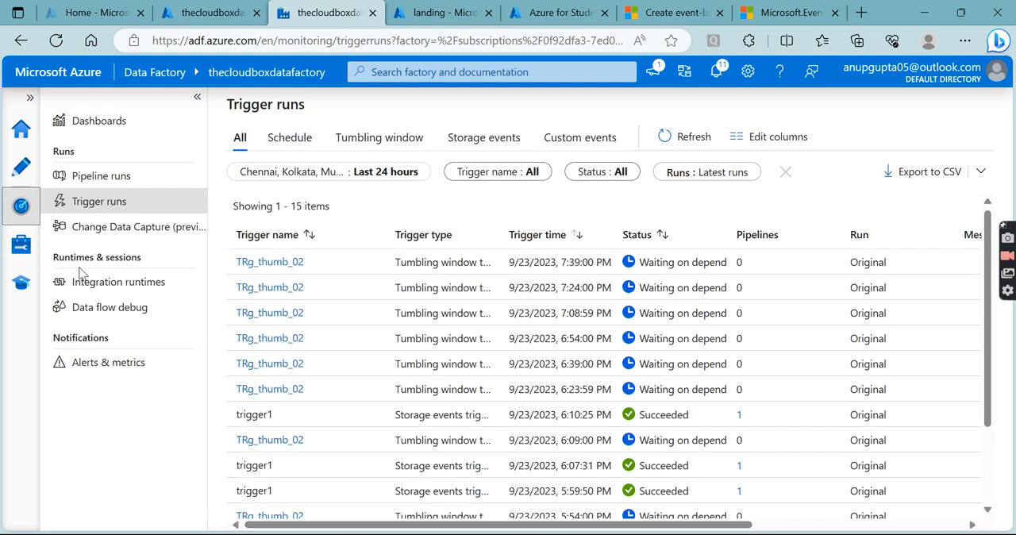
left_click(23, 246)
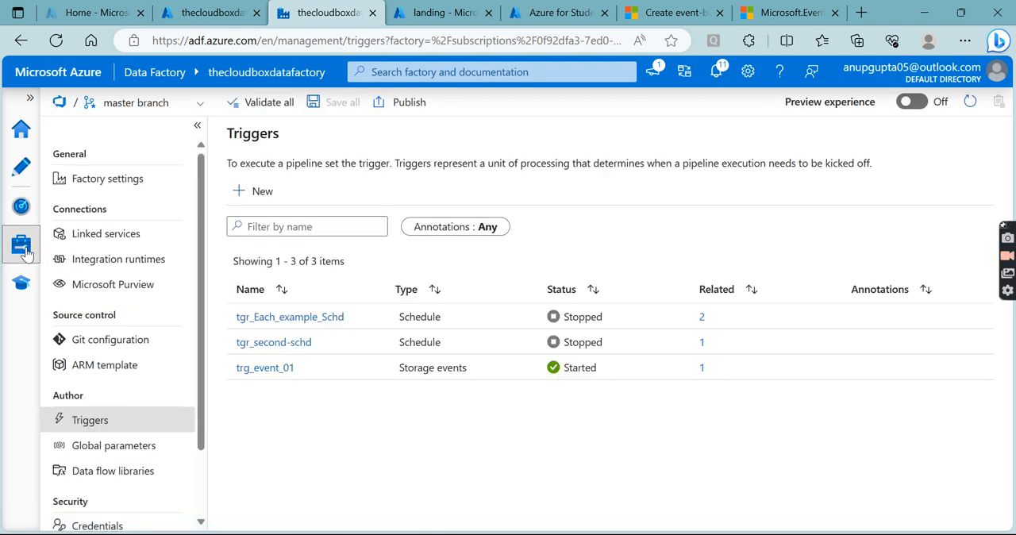
mouse_move(304, 321)
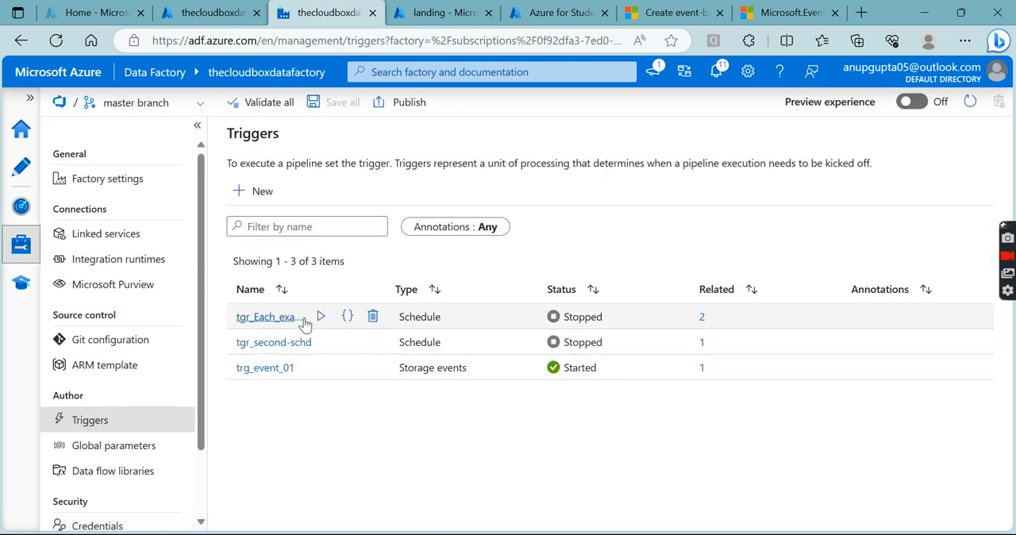
left_click(373, 316)
left_click(401, 339)
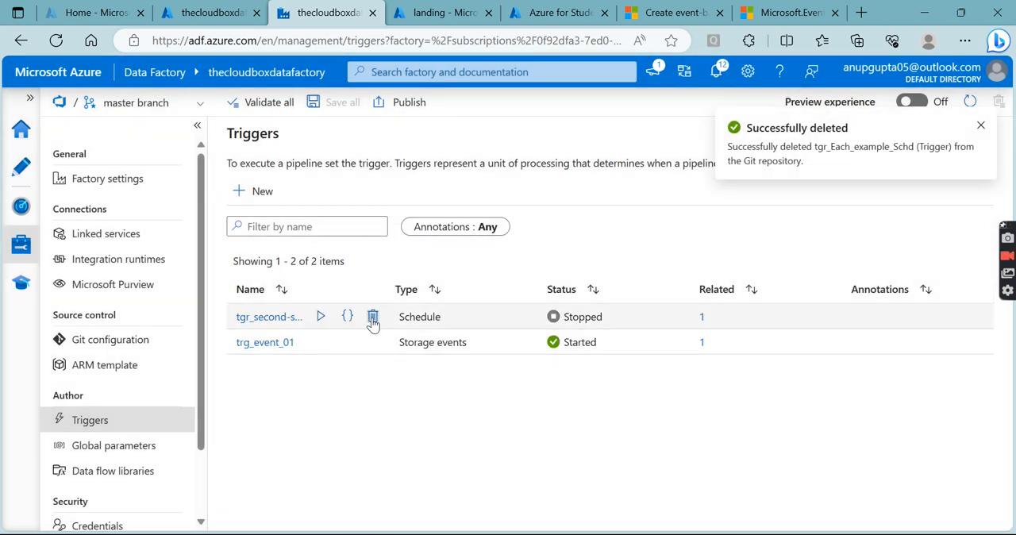
left_click(373, 316)
left_click(404, 343)
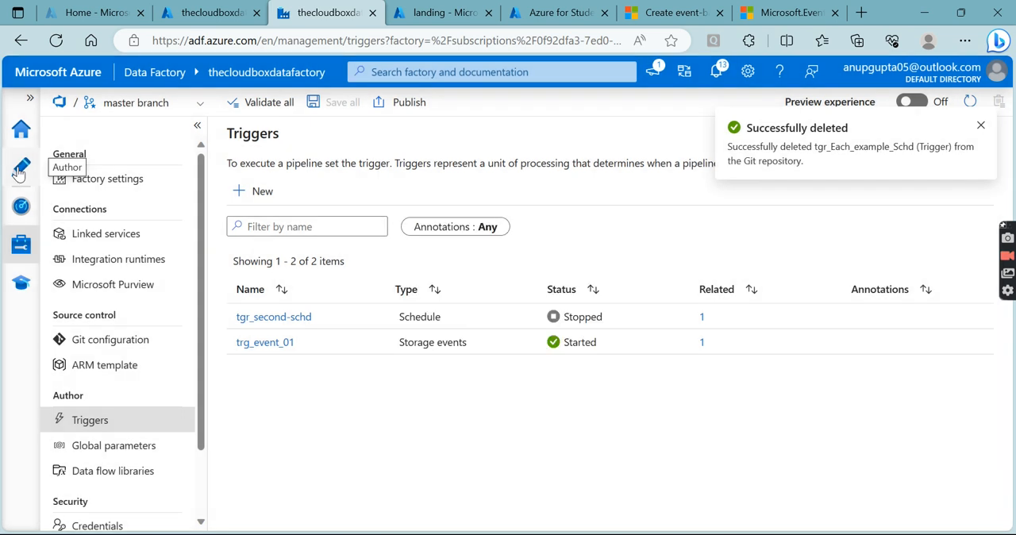
- Return to authoring pl_event_copy, validate all factory resources and close the validation output
left_click(22, 170)
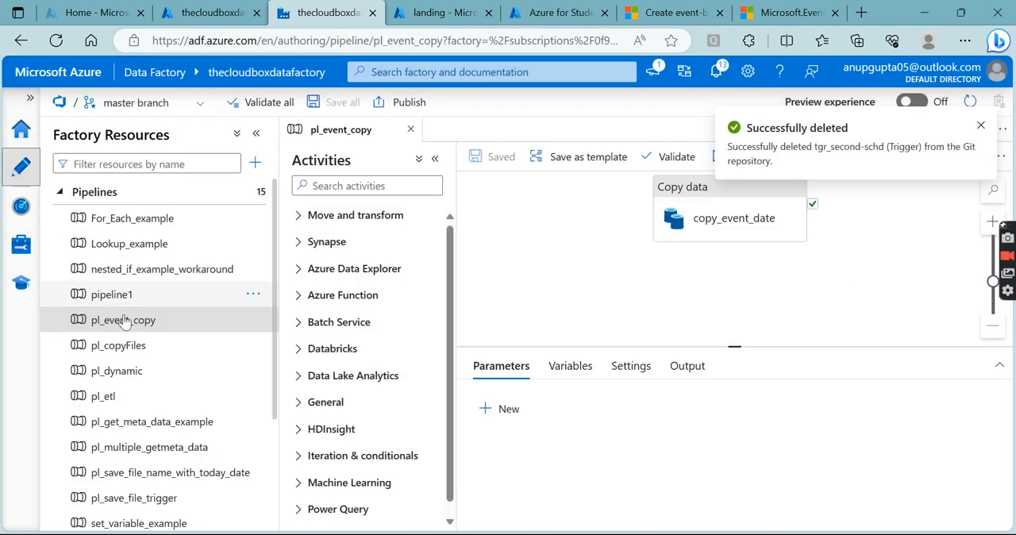
left_click(283, 105)
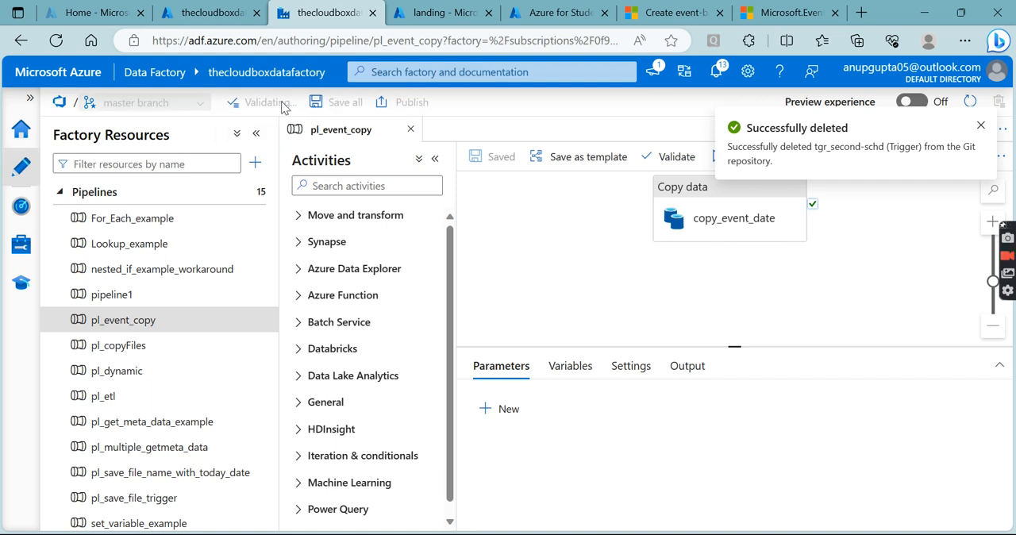
left_click(979, 129)
left_click(719, 509)
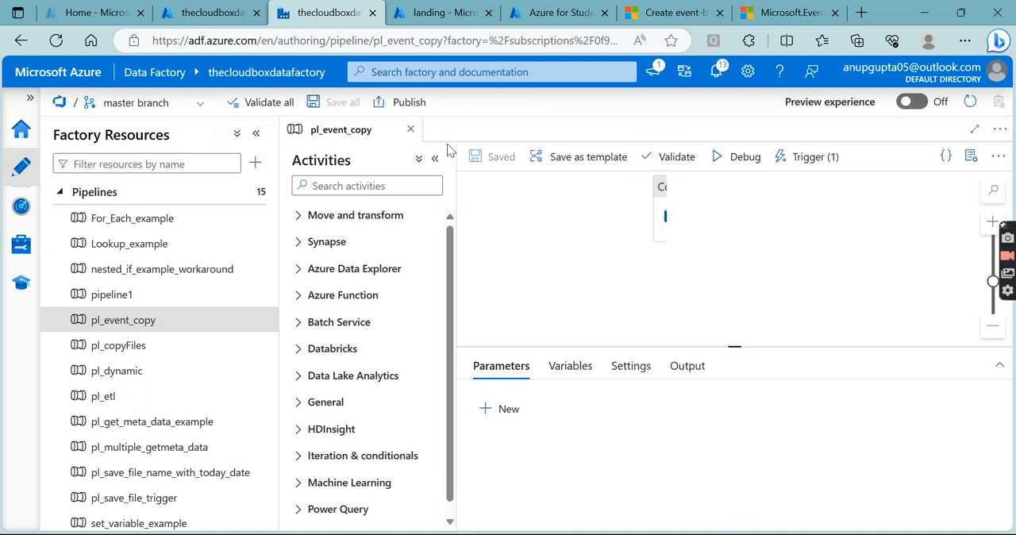
- Publish the pending pipeline and trigger changes, including pl_event_copy and trg_event_01, and select the copy_event_date activity
left_click(410, 104)
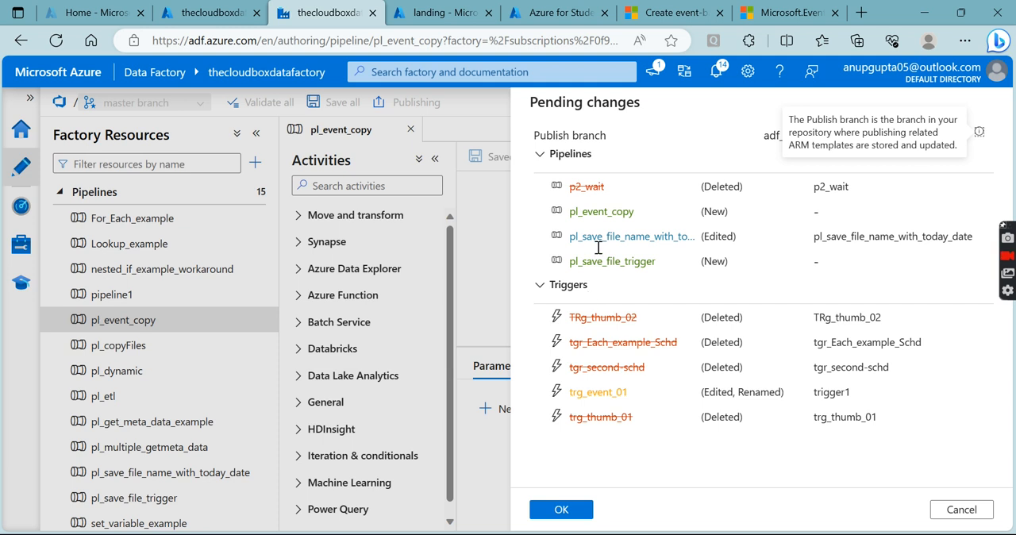
left_click(565, 511)
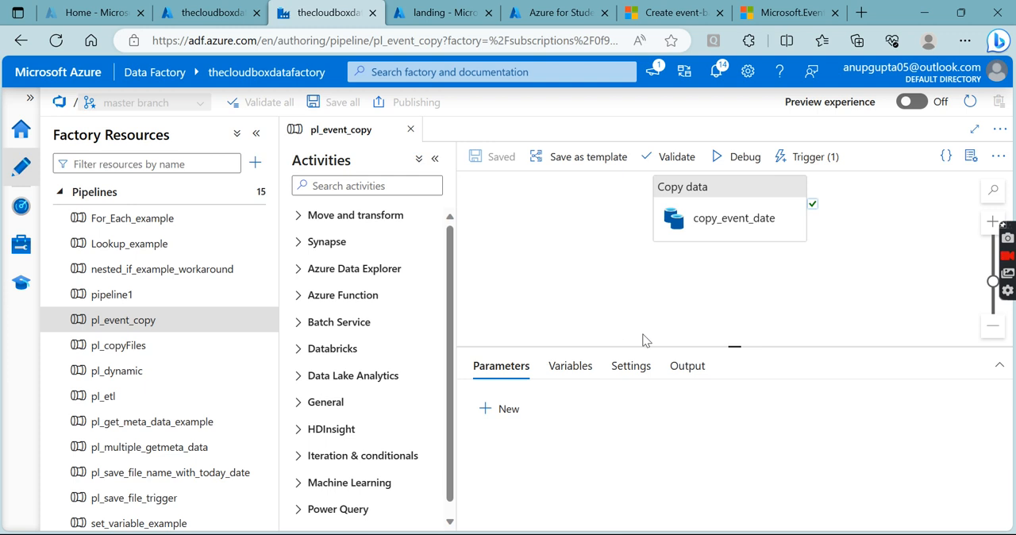
left_click(978, 130)
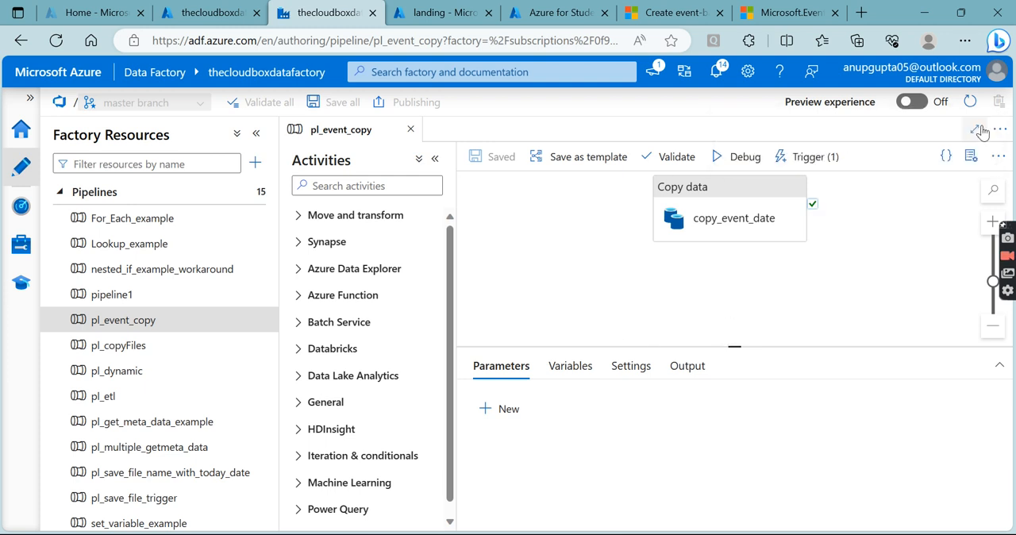
left_click_drag(726, 224, 751, 242)
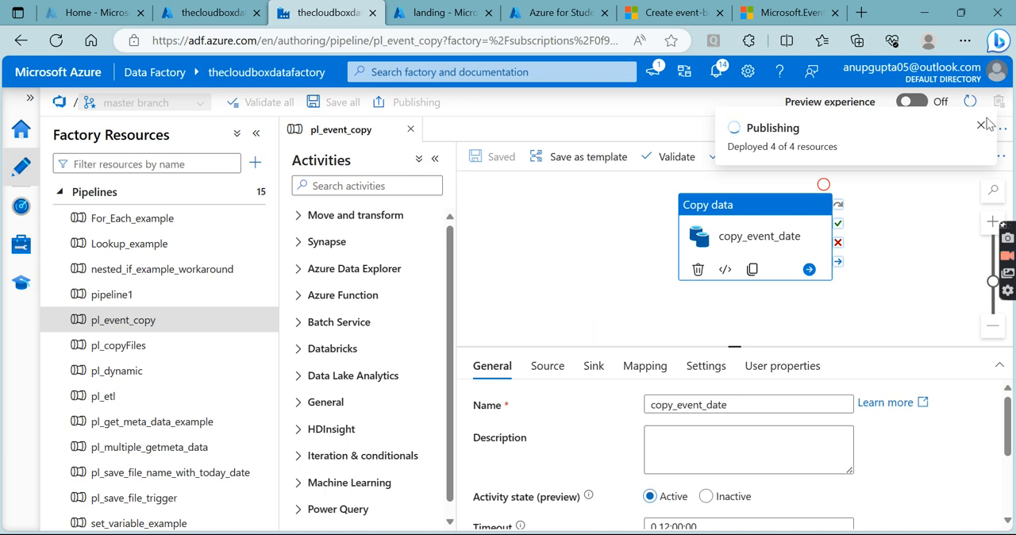
left_click(980, 130)
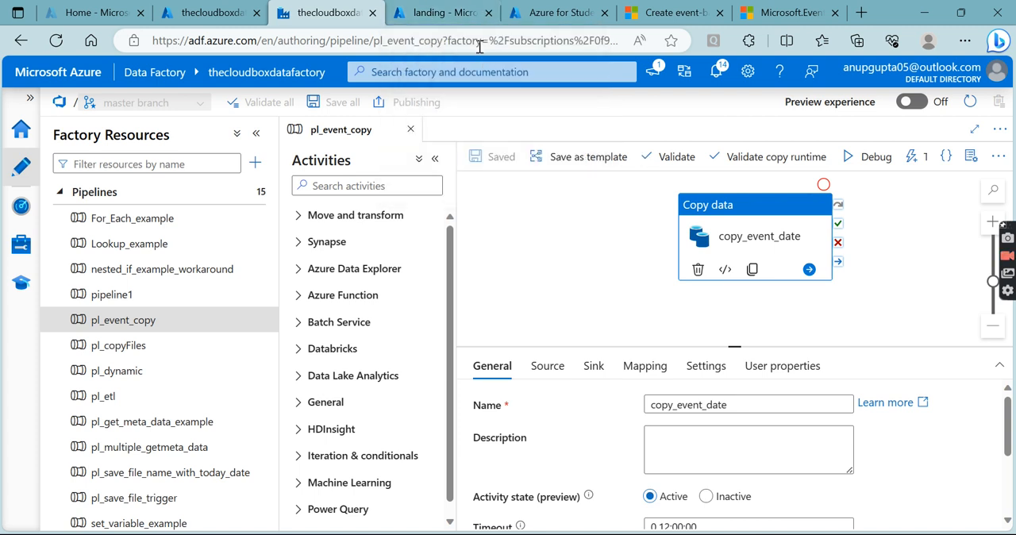
- Switch to the Azure portal and upload config.csv from the Downloads folder into landing/config
left_click(441, 13)
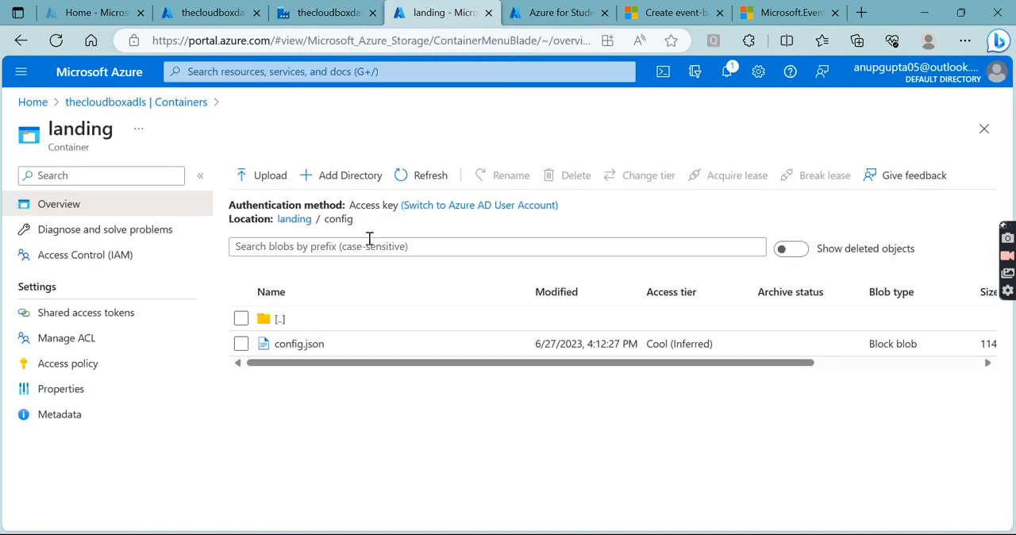
left_click(270, 175)
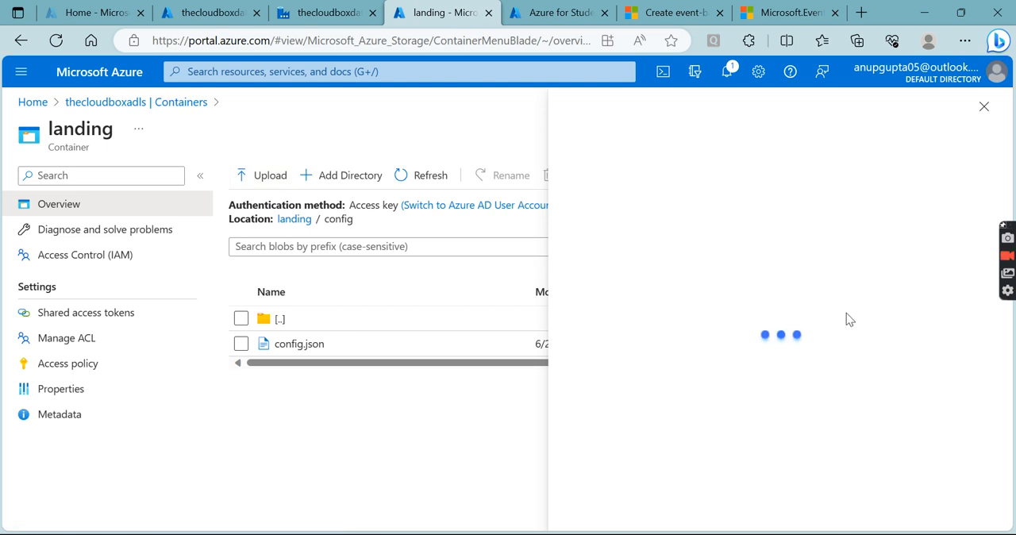
left_click(807, 265)
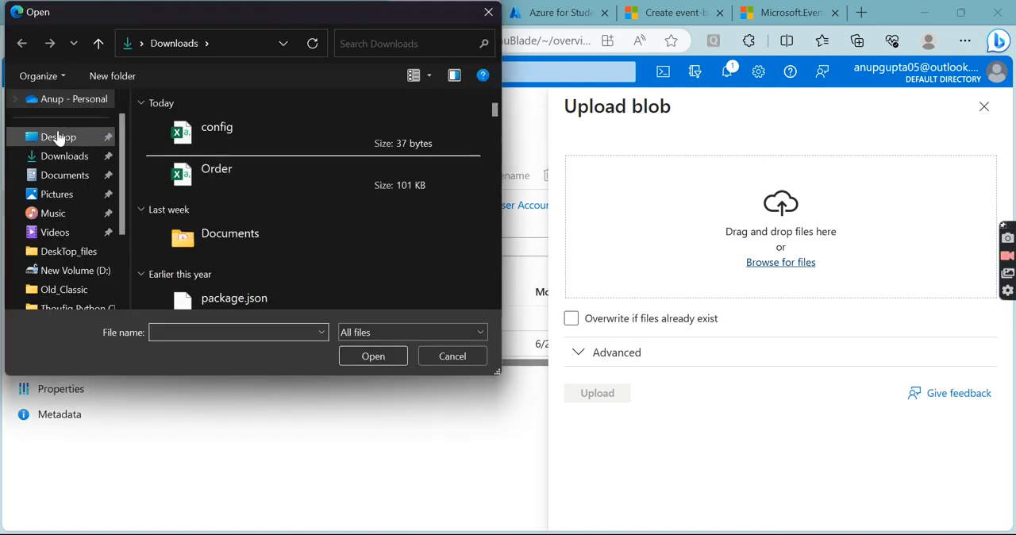
left_click(201, 135)
left_click(363, 355)
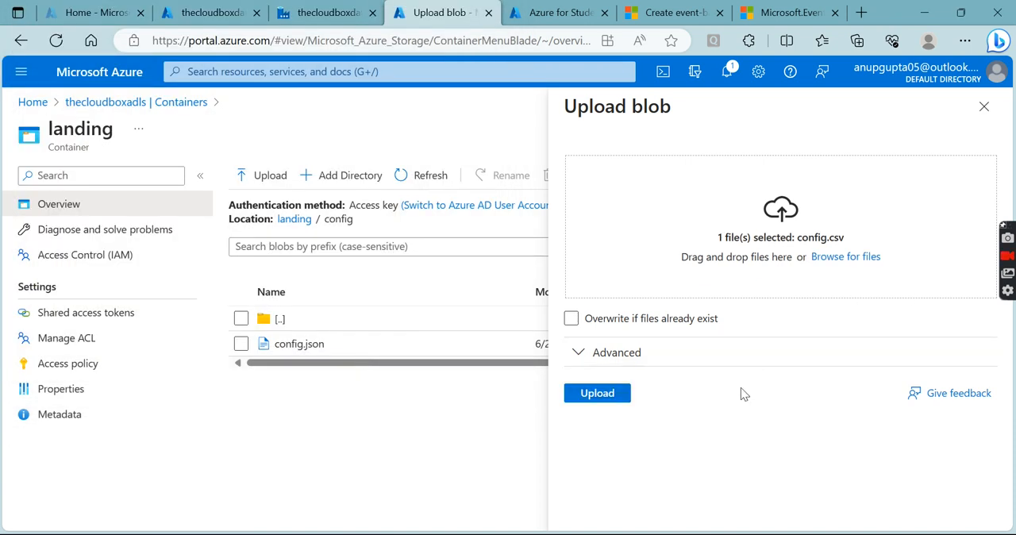
left_click(618, 397)
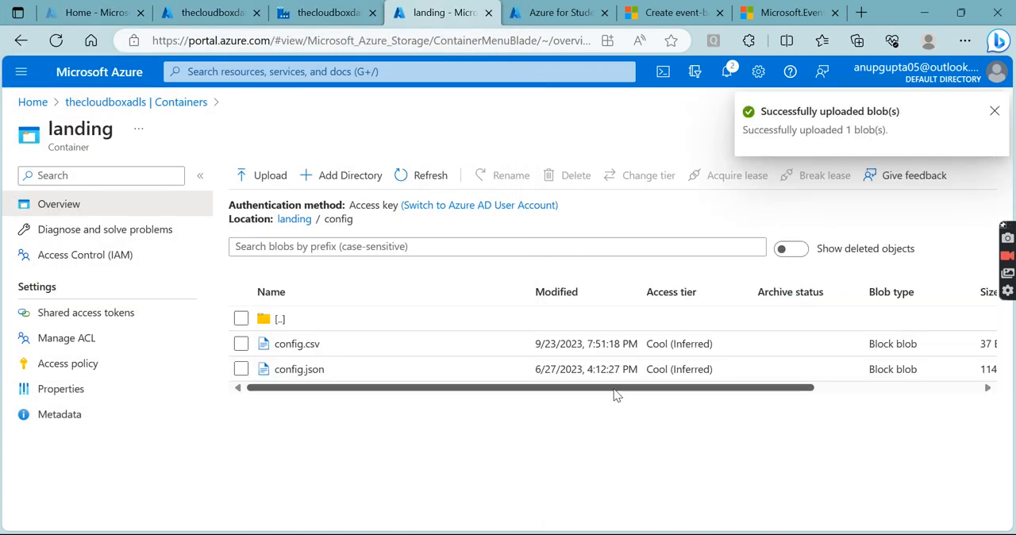
- Return to Data Factory and examine the trigger list and the latest trg_event_01 run's details in the trigger runs
left_click(322, 14)
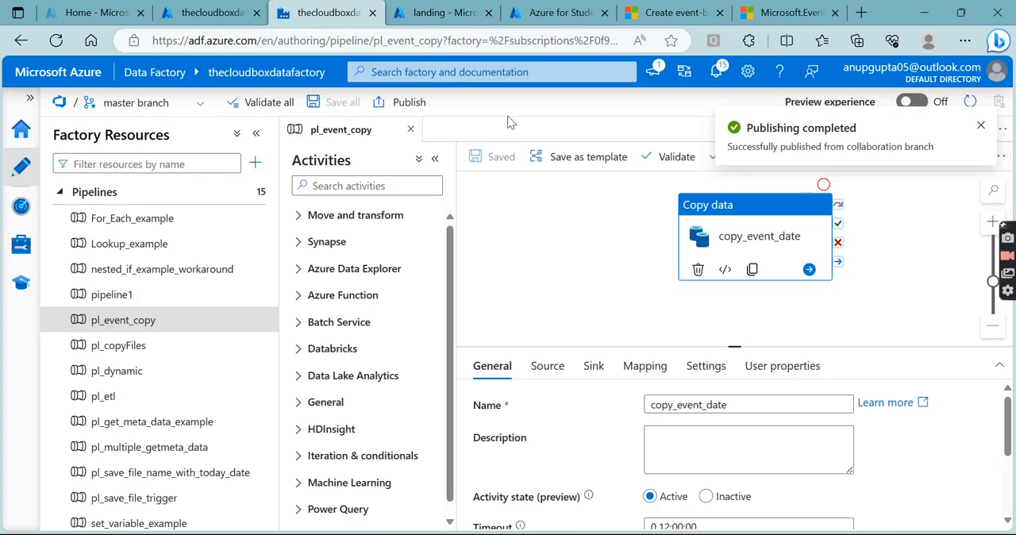
left_click(978, 127)
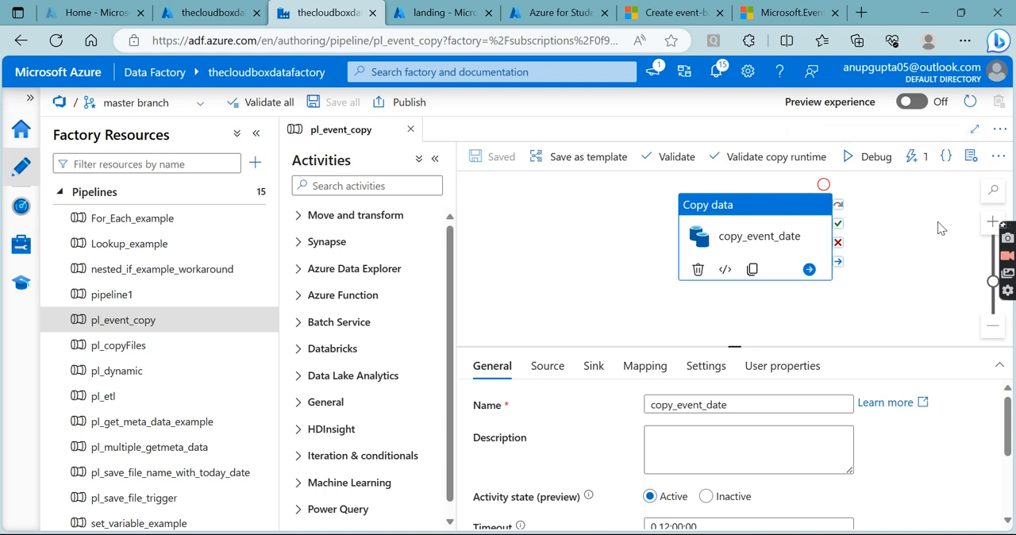
left_click(22, 244)
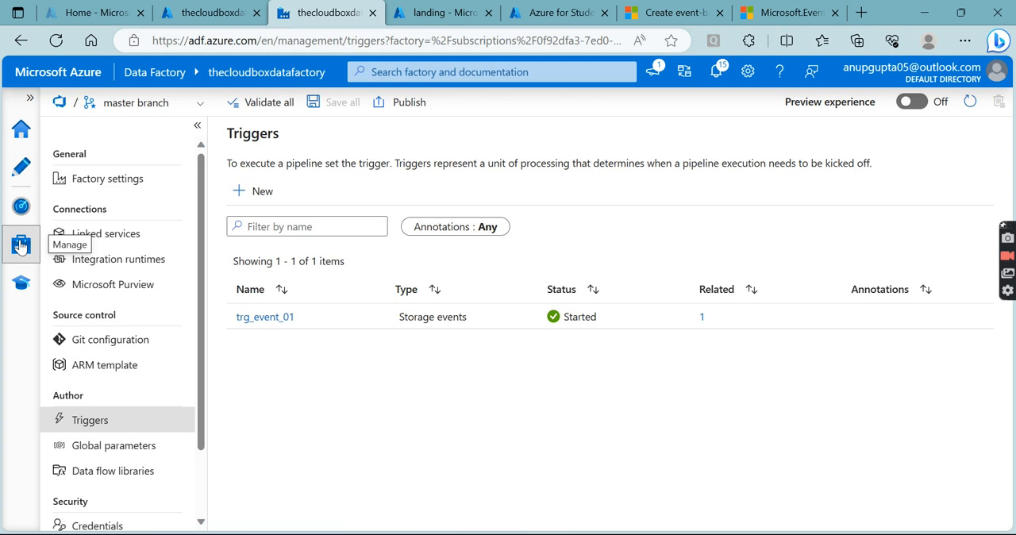
left_click(22, 208)
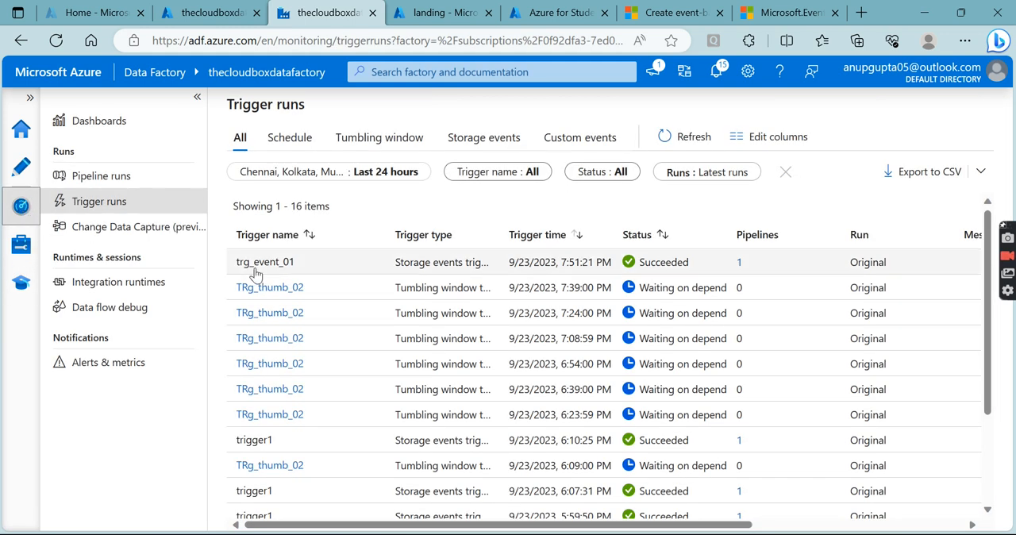
left_click_drag(236, 265, 765, 252)
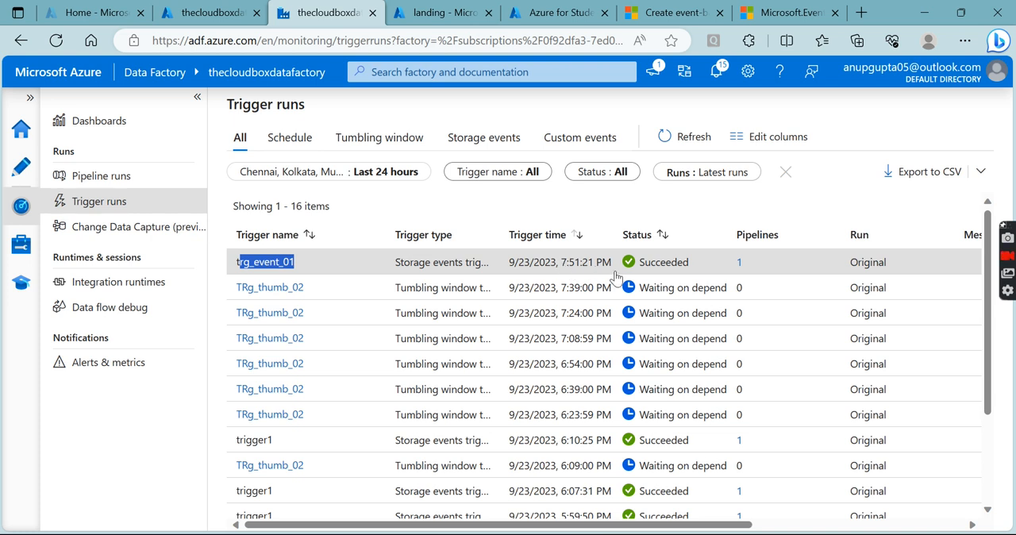
left_click(919, 520)
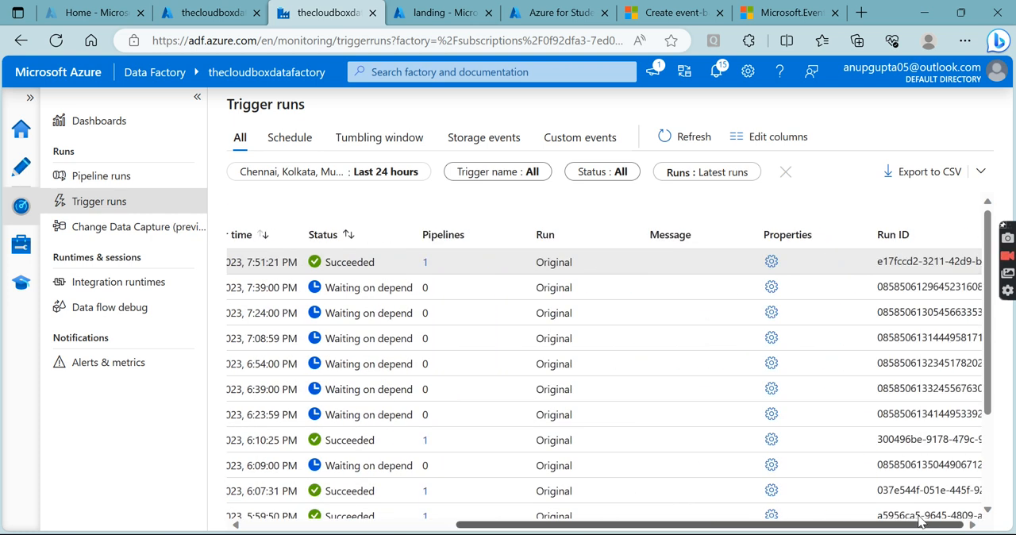
left_click_drag(919, 523, 651, 508)
- Switch to the Azure portal and check the Triggered_Files folder of the output container for the copied file
left_click(443, 15)
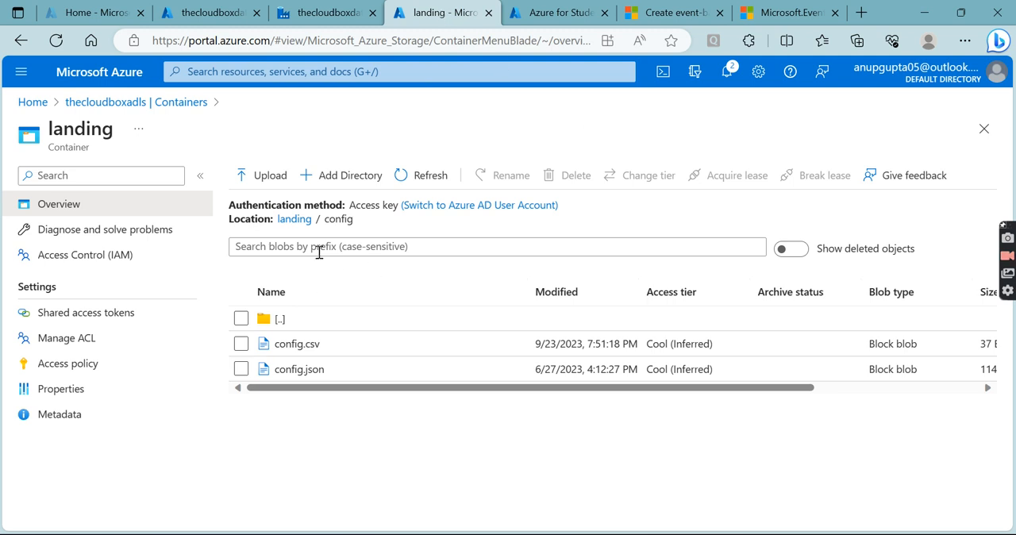
left_click(167, 105)
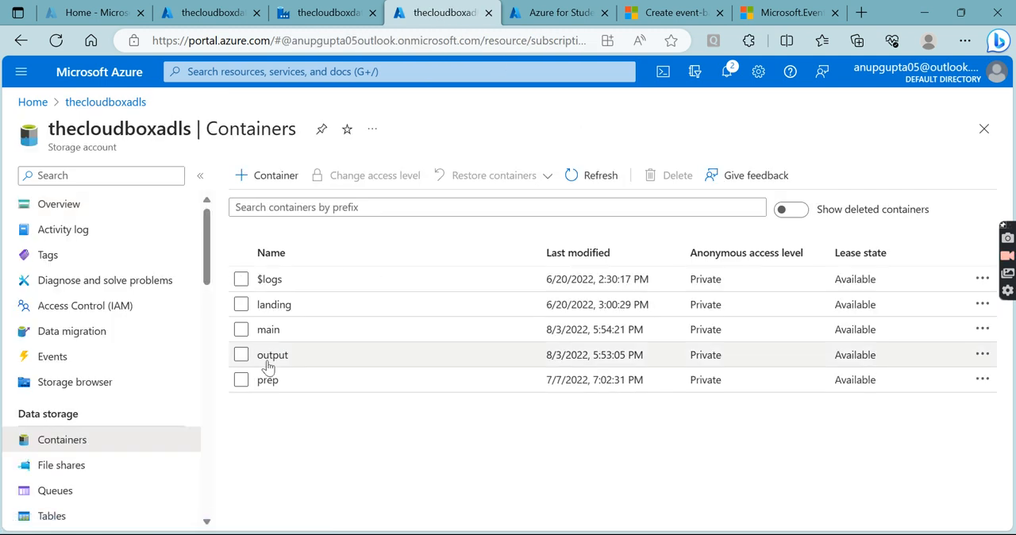
left_click(269, 359)
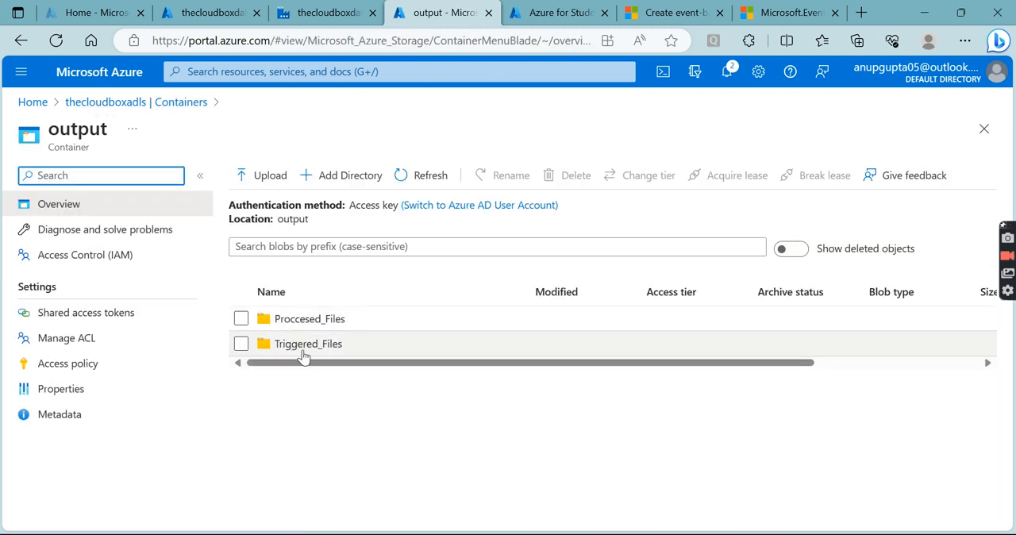
left_click(302, 354)
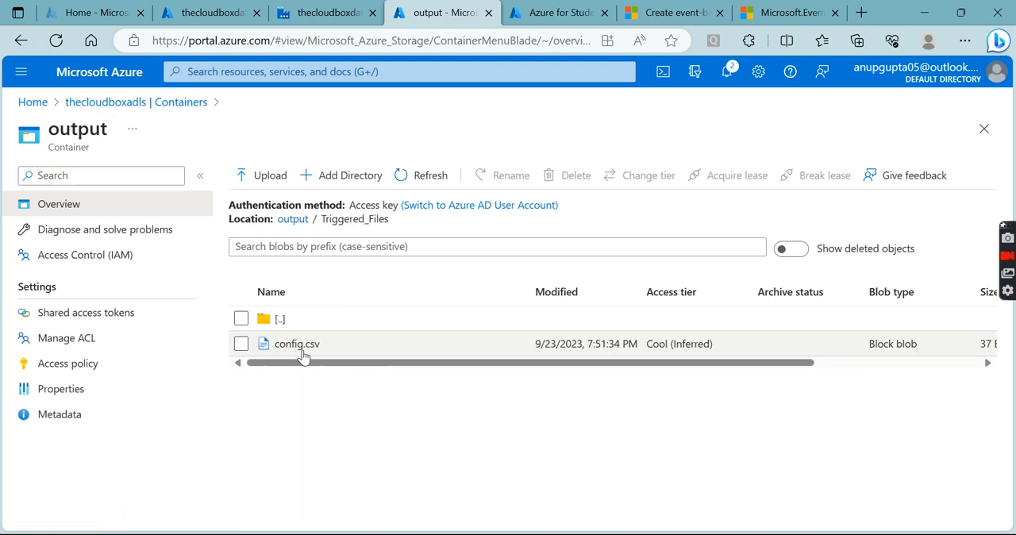
- Delete the Triggered_Files directory from the output container, and return to Data Factory's trigger runs
left_click(192, 106)
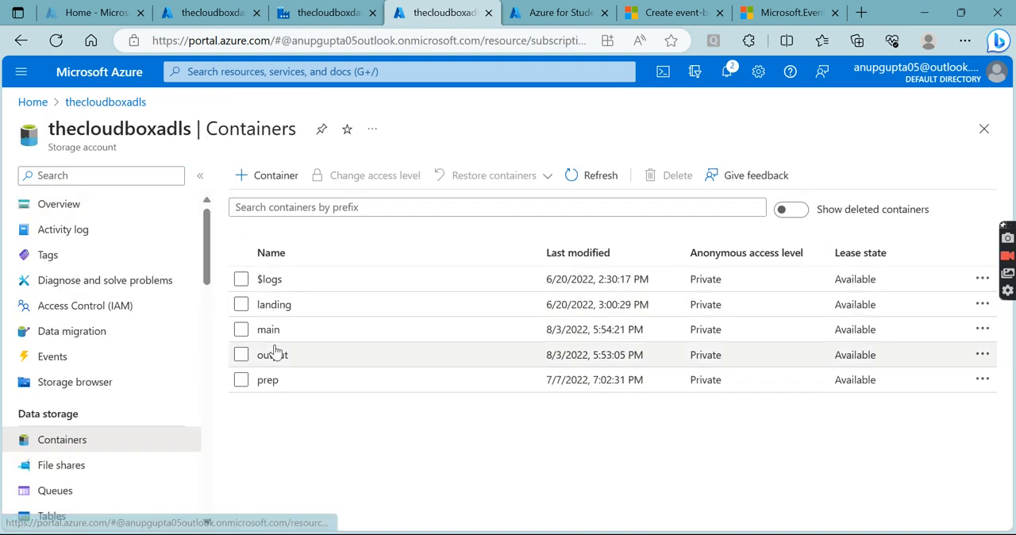
left_click(268, 357)
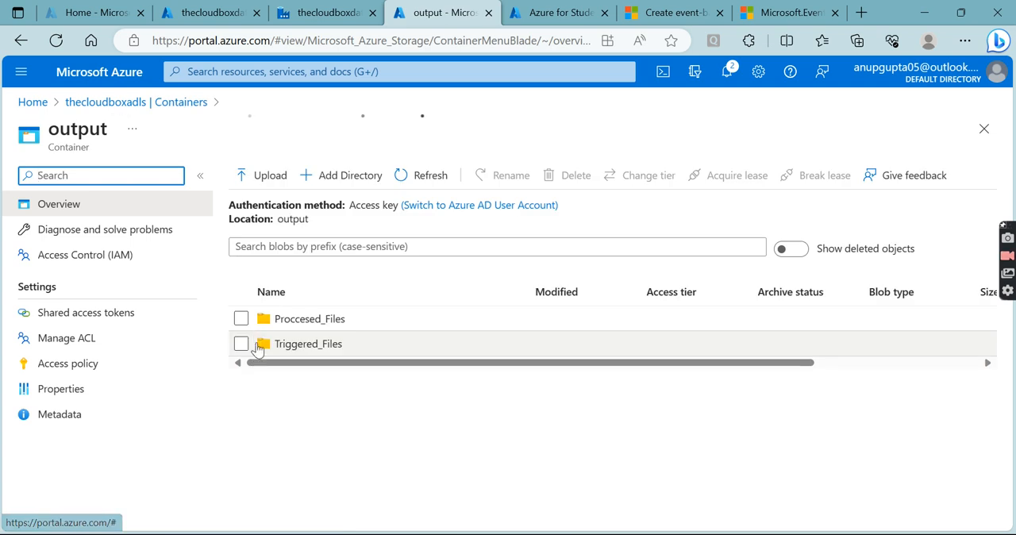
left_click(242, 343)
left_click(554, 176)
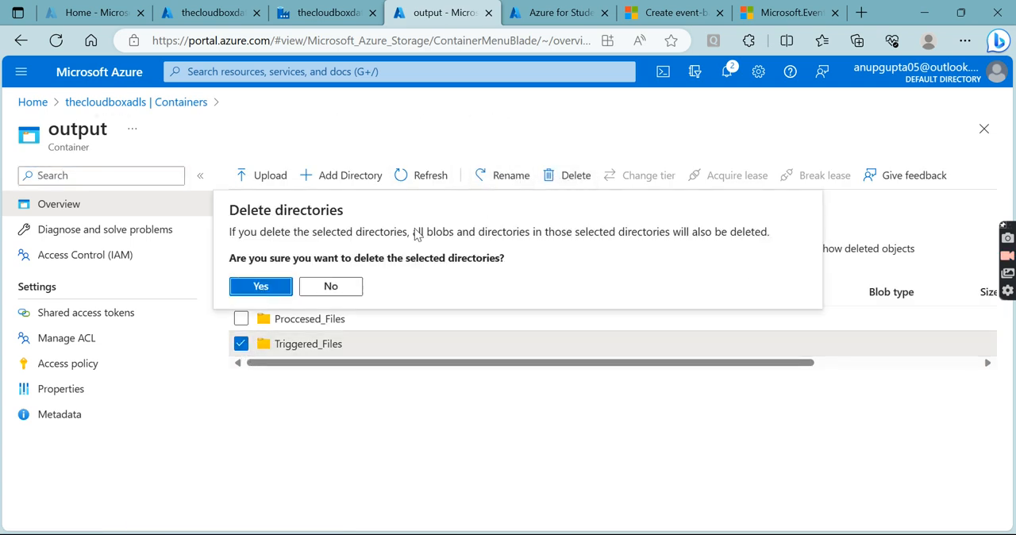
left_click(260, 286)
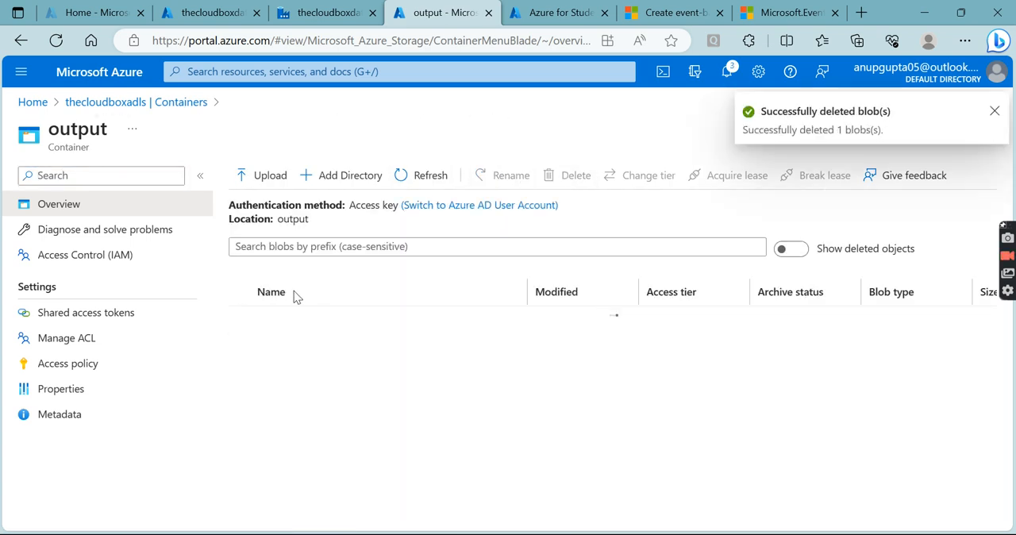
left_click(340, 13)
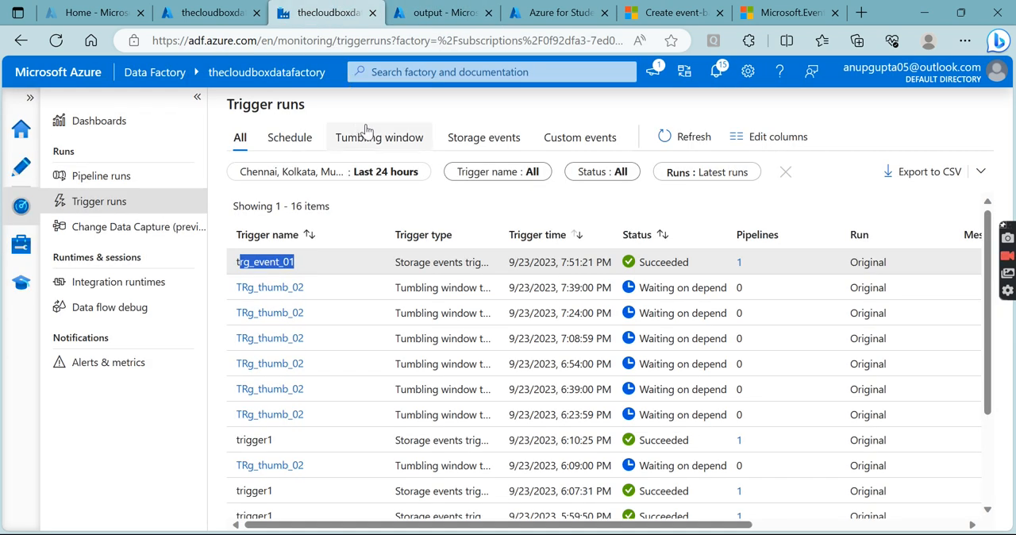
- Switch to the Azure portal and delete config.csv from the config folder of the landing container
left_click(19, 167)
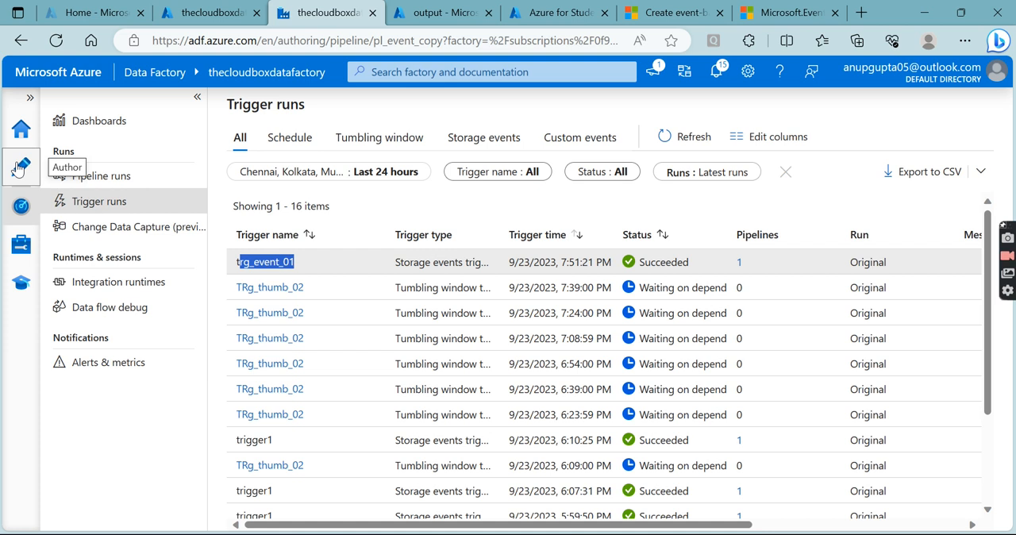
left_click(427, 13)
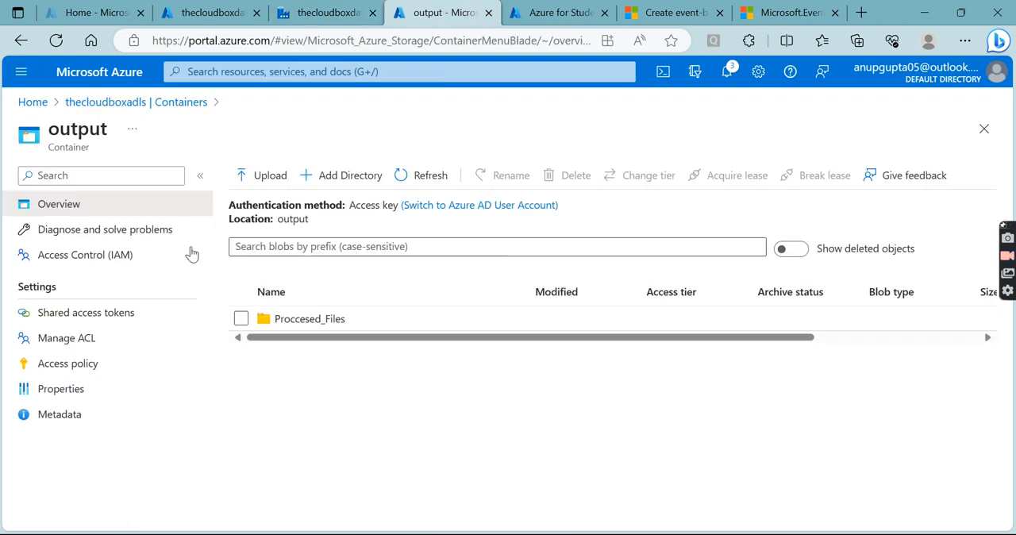
left_click(127, 102)
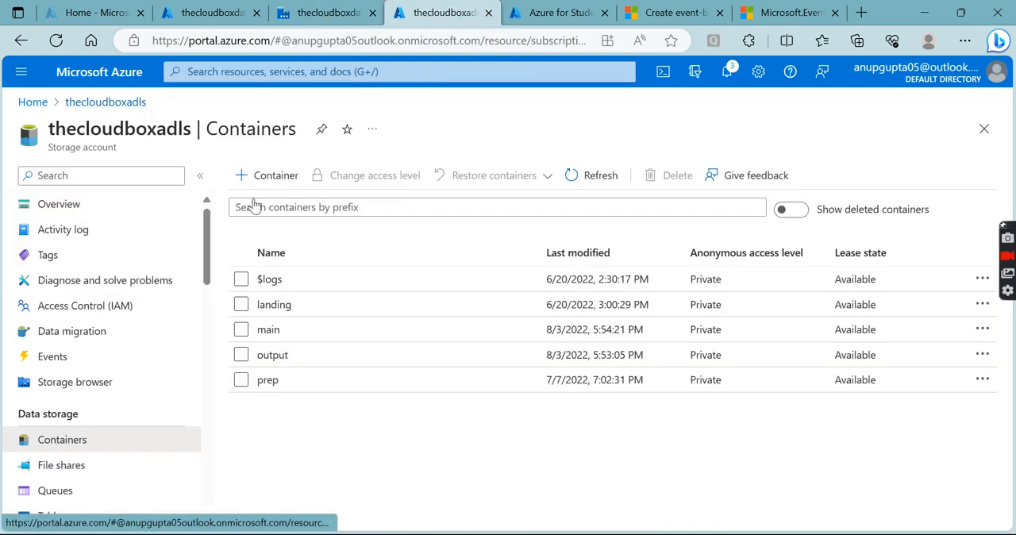
left_click(288, 305)
left_click(289, 318)
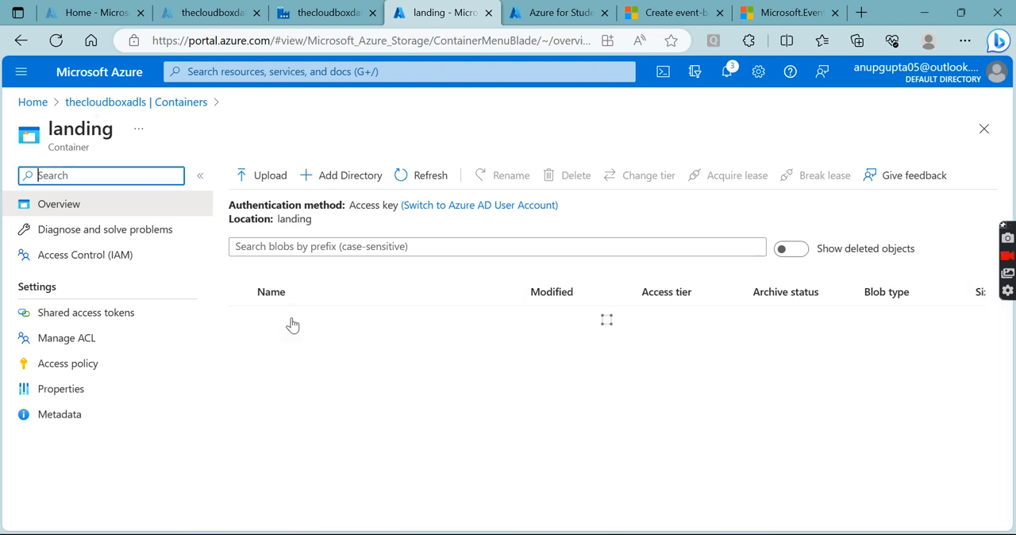
left_click(241, 343)
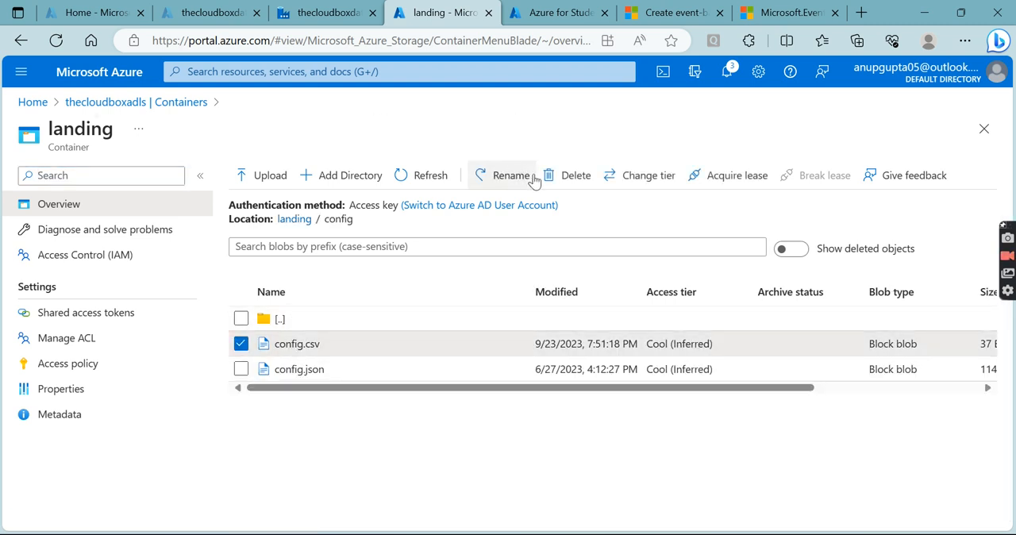
left_click(570, 175)
left_click(264, 288)
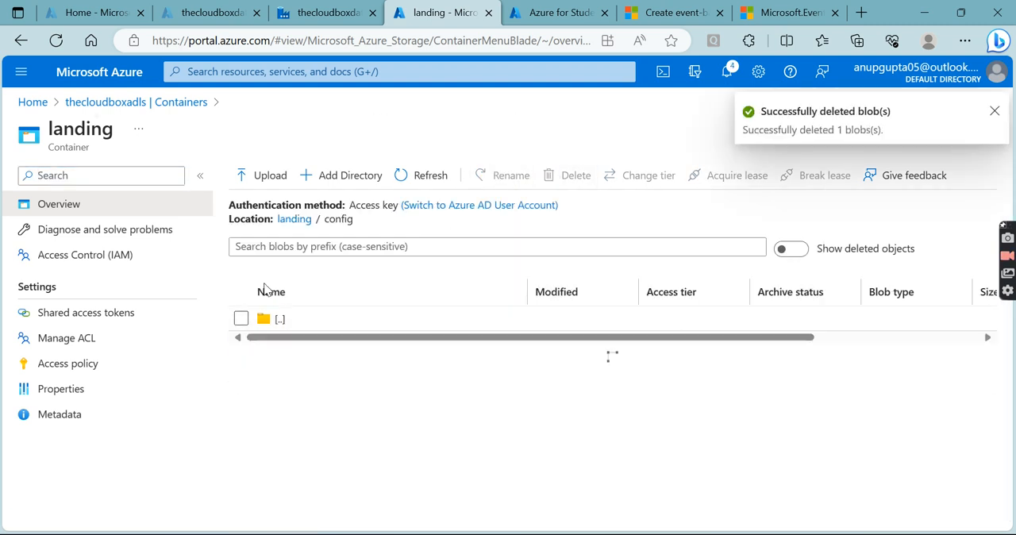
- Check the contents of the output container and of landing/config before repeating the trigger test
left_click(159, 102)
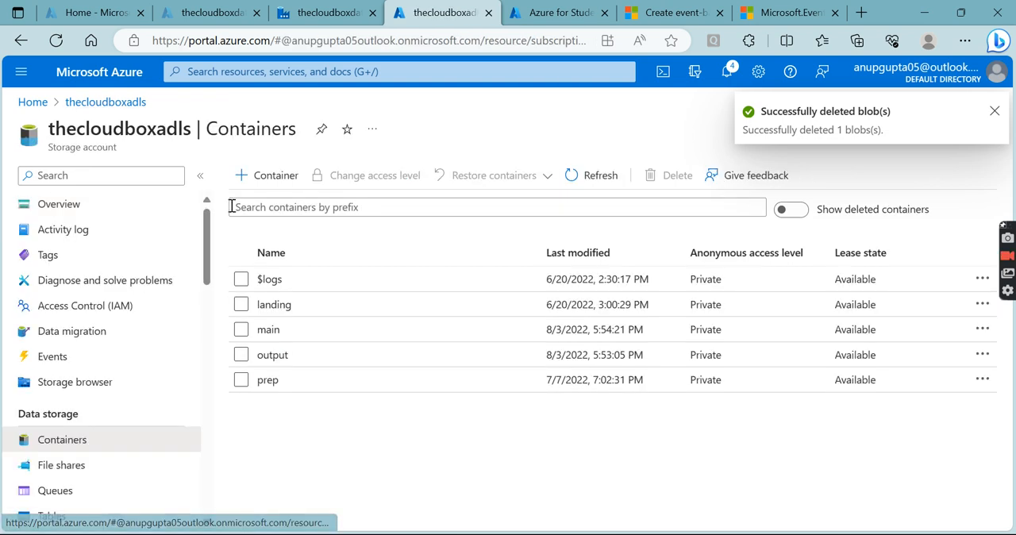
left_click(276, 358)
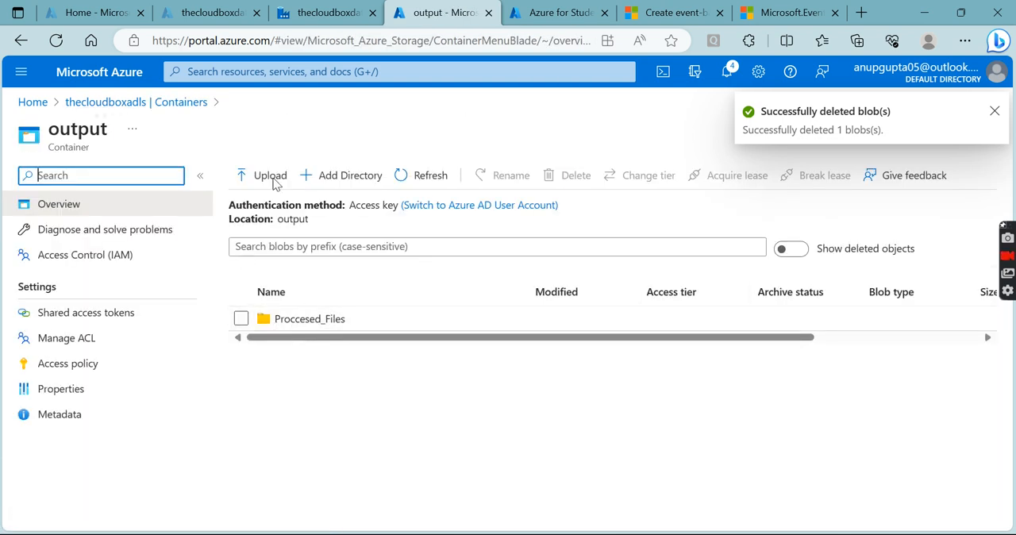
left_click(179, 103)
left_click(271, 306)
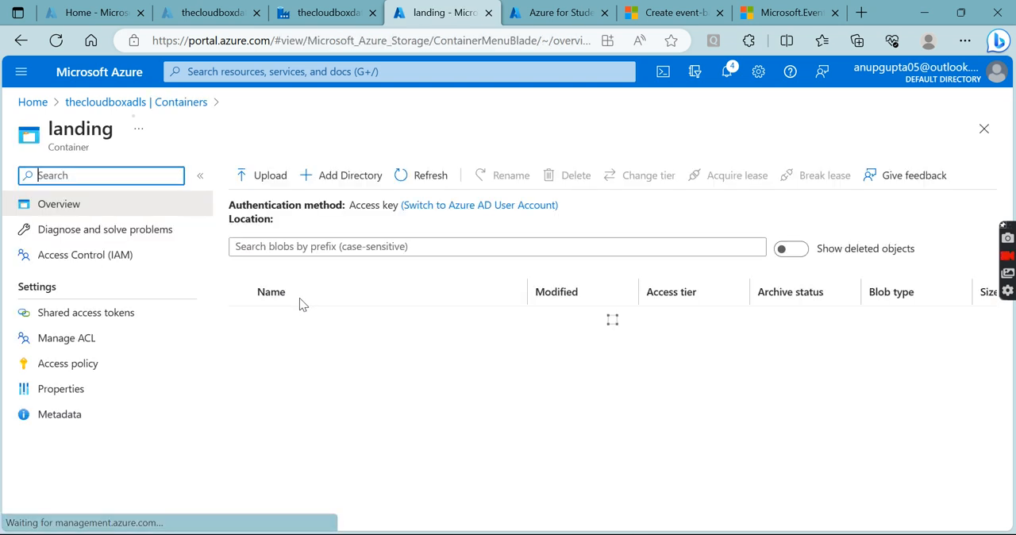
left_click(290, 318)
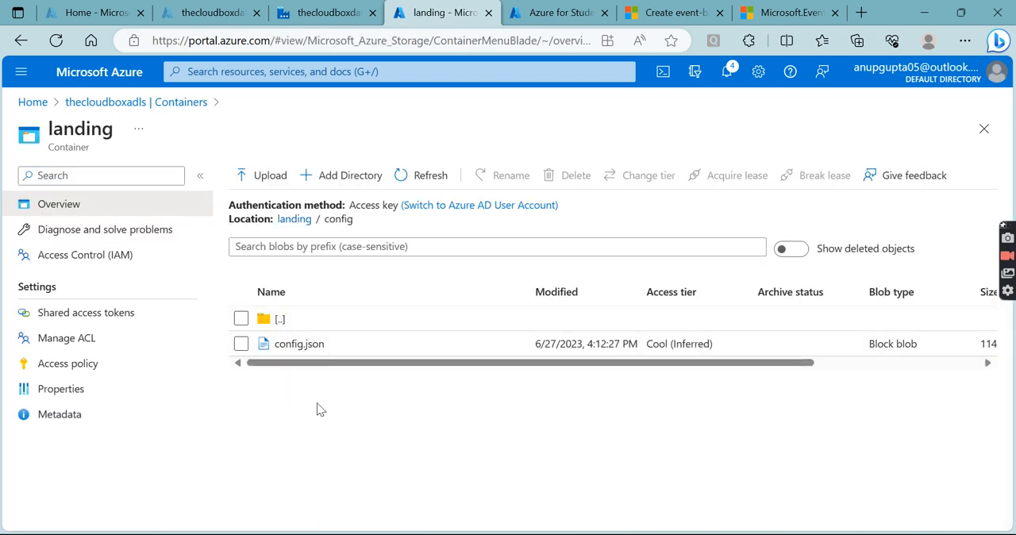
- Switch to Data Factory, view the pl_event_copy pipeline, and show only the storage event trigger runs
left_click(324, 12)
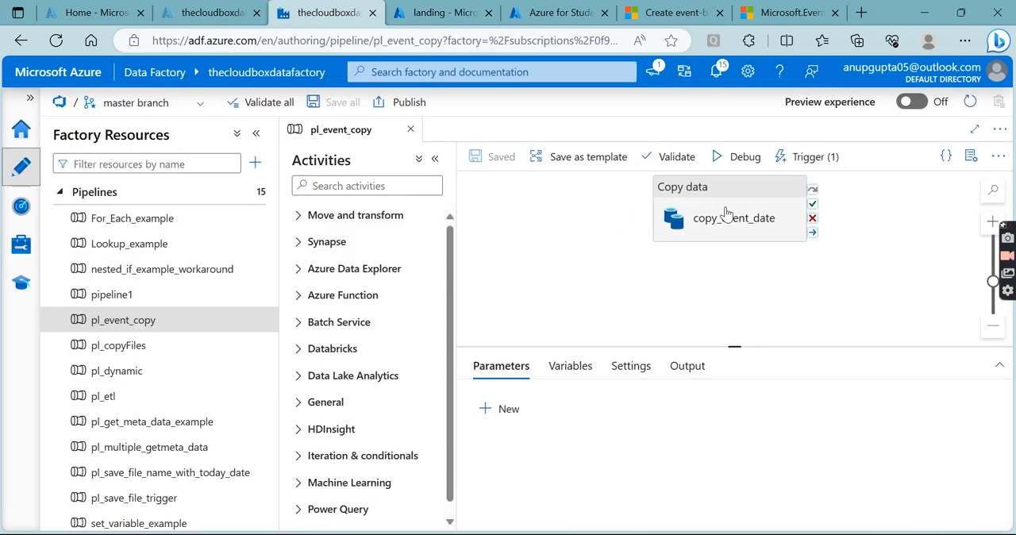
left_click(735, 236)
left_click(22, 245)
left_click(20, 212)
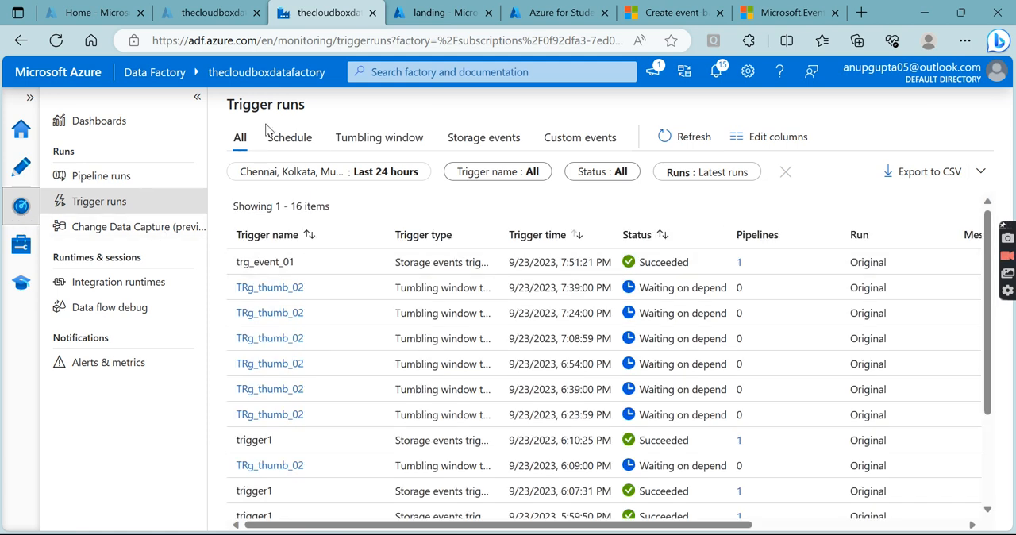
left_click(475, 141)
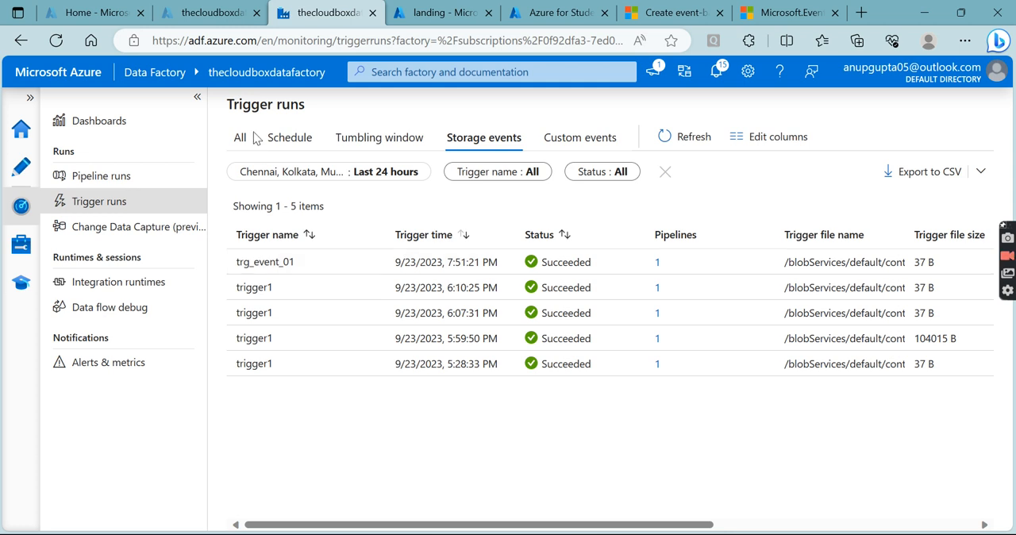
- Switch to the Azure portal and upload config.csv from the Downloads folder into landing/config again
left_click(442, 19)
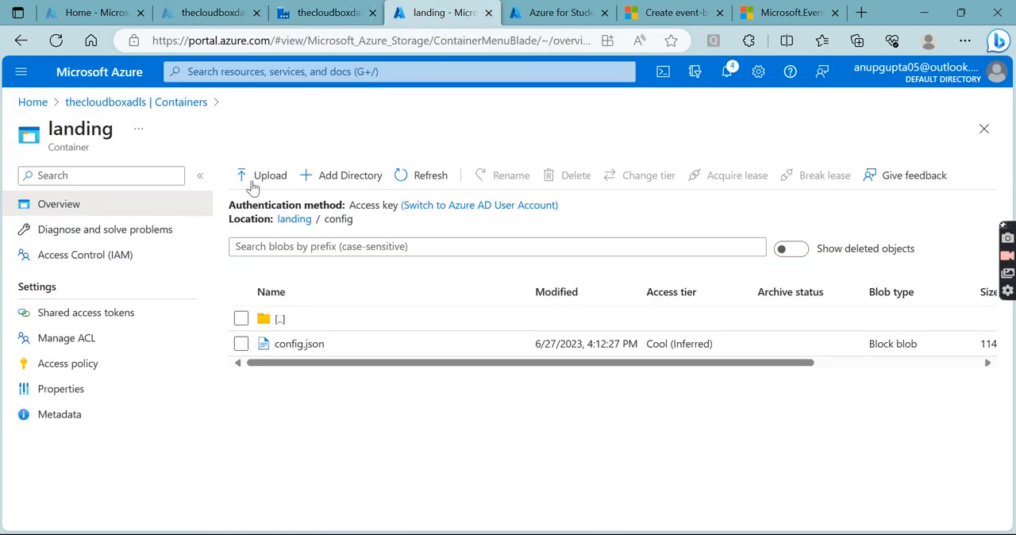
left_click(247, 176)
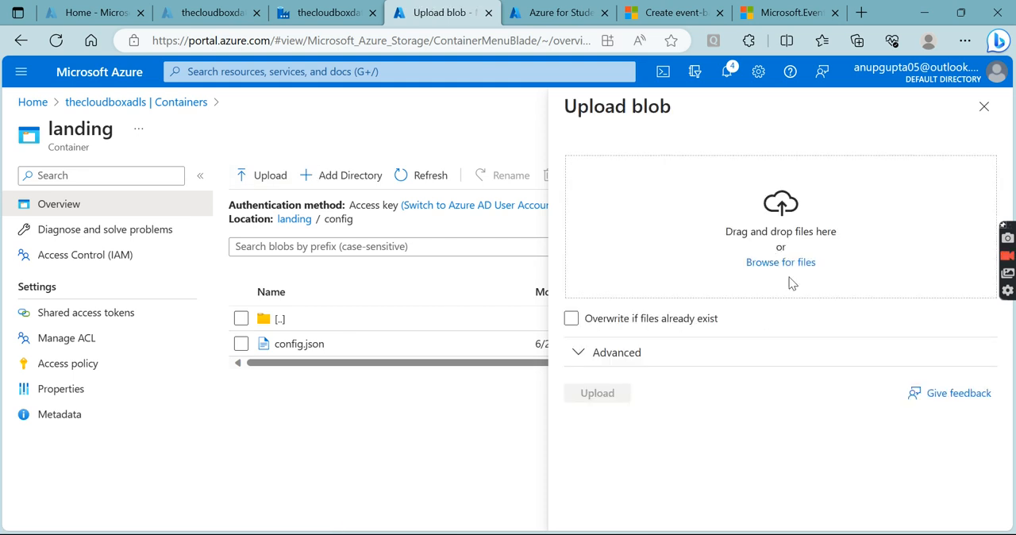
left_click(782, 266)
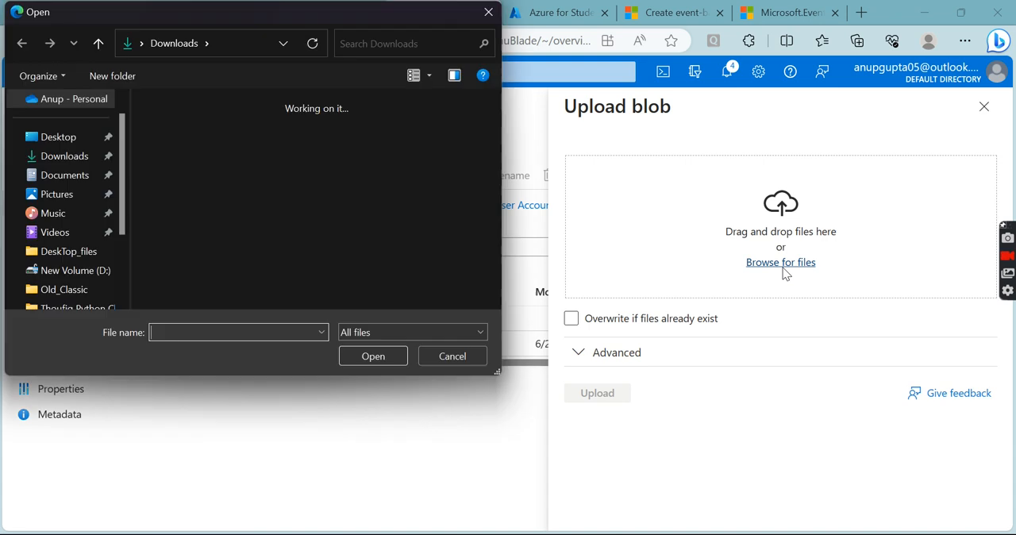
left_click(307, 128)
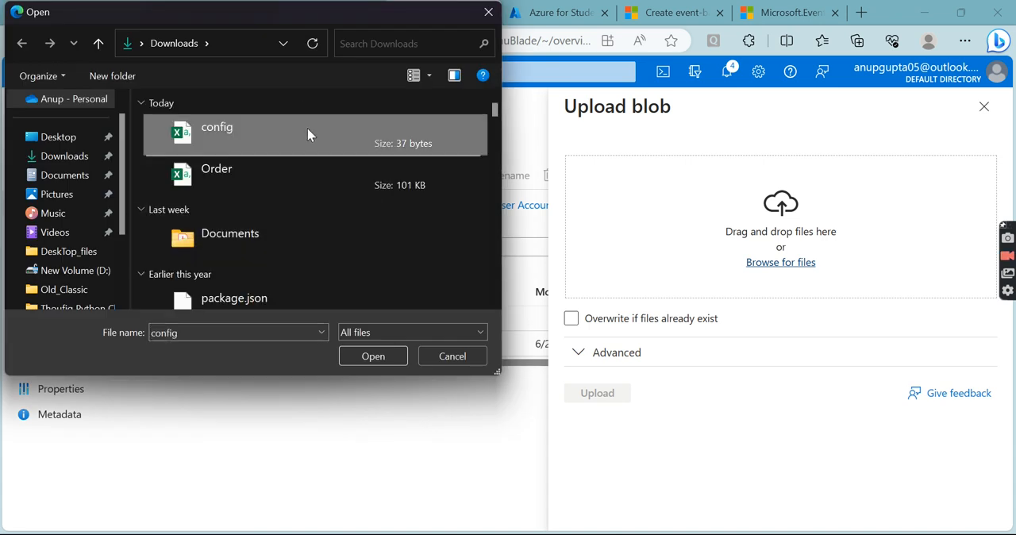
left_click(373, 356)
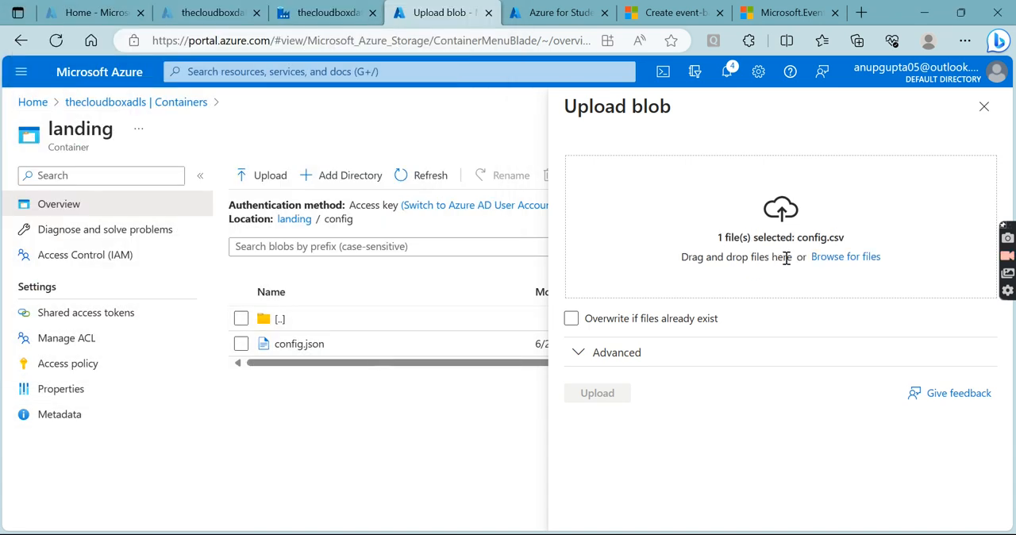
left_click(609, 394)
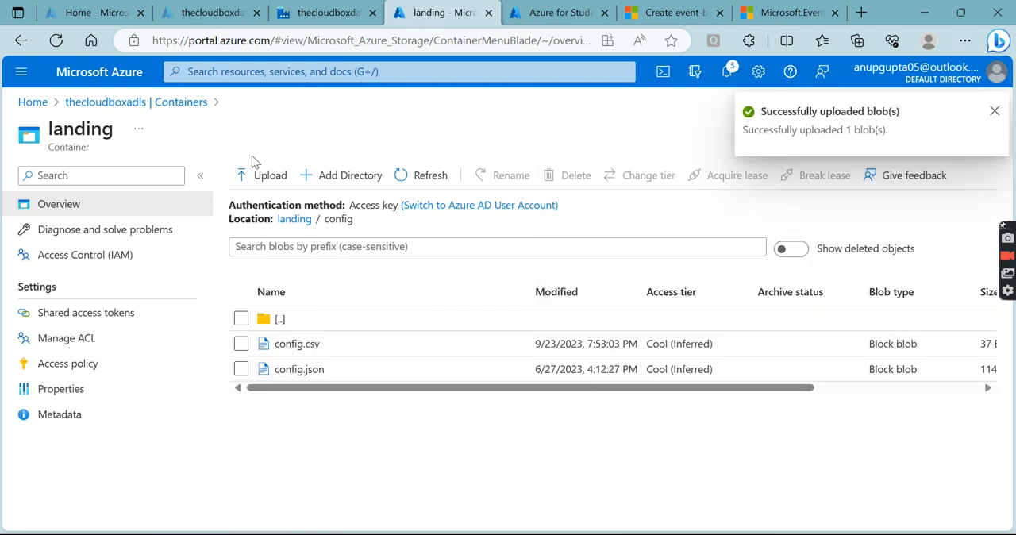
- Return to Data Factory, refresh the storage event trigger runs, and examine the newest trg_event_01 run's trigger time
left_click(326, 12)
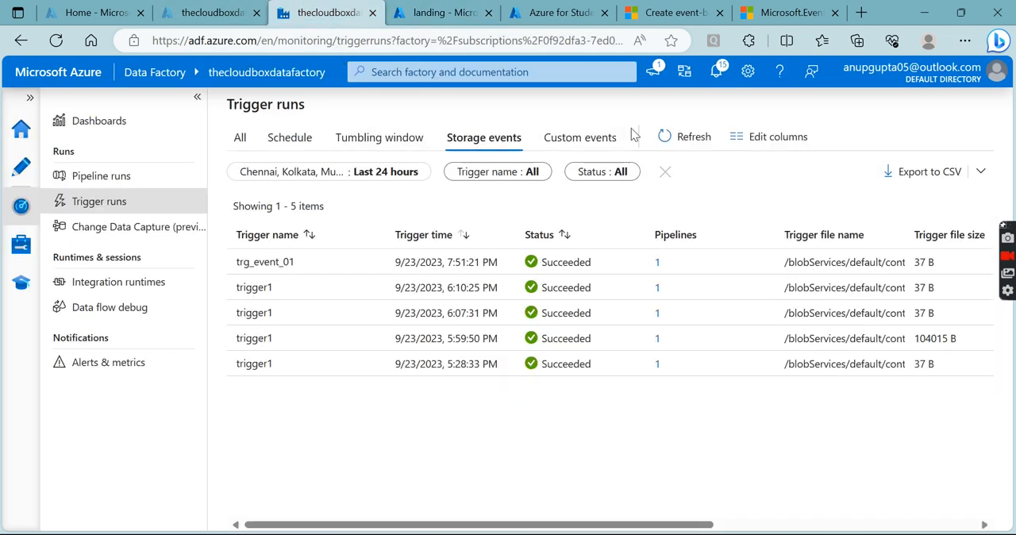
left_click(689, 140)
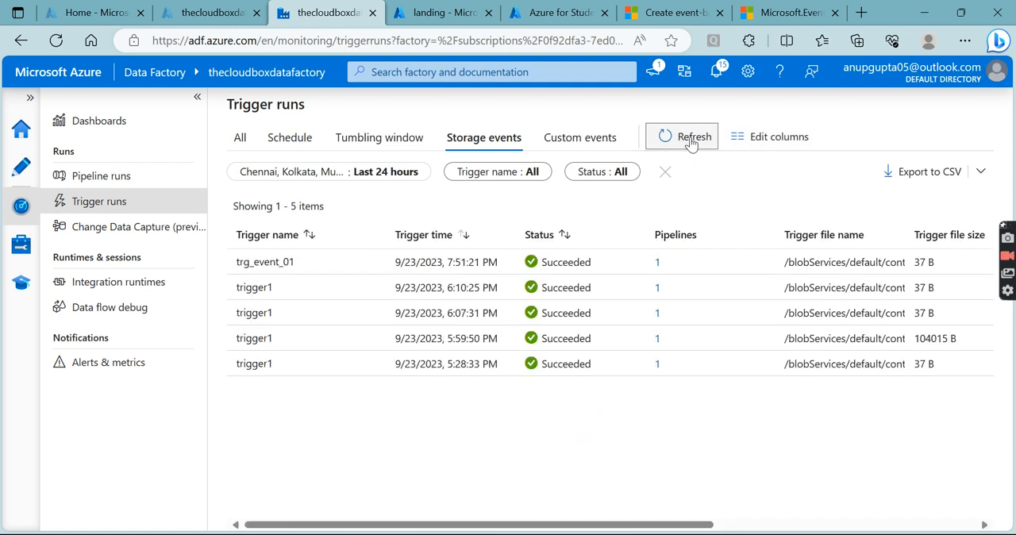
left_click(690, 140)
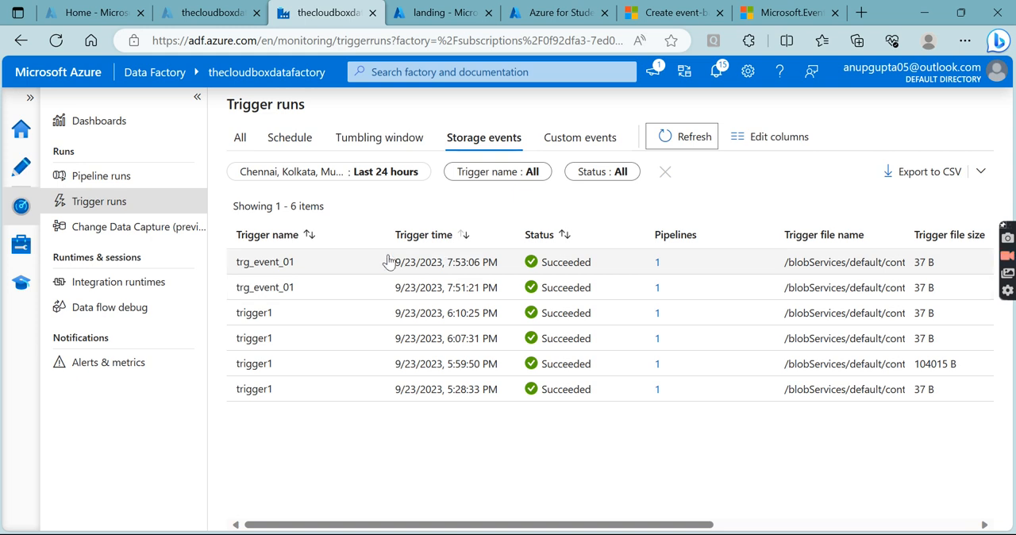
left_click_drag(389, 262, 488, 269)
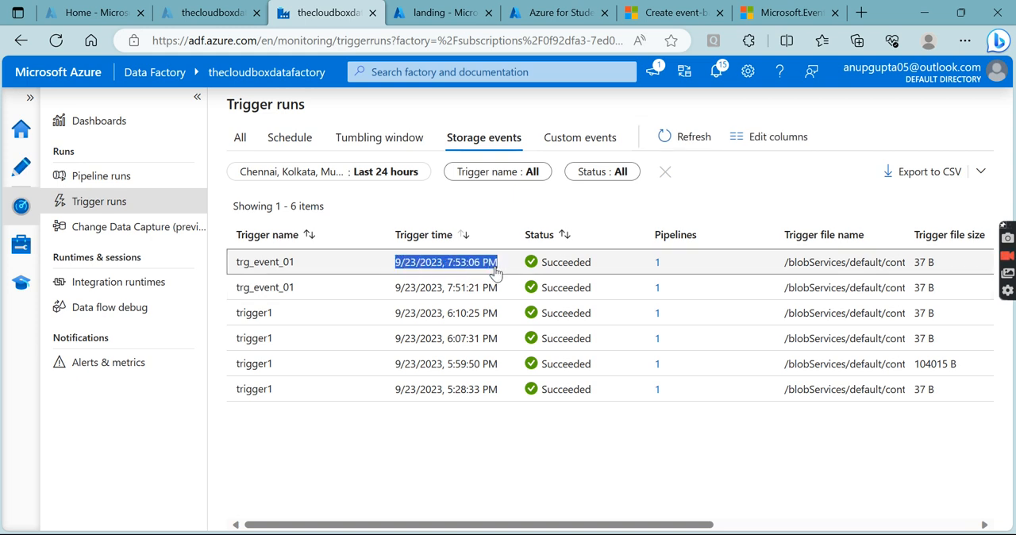
- Switch to the Azure portal and check the output container's Triggered_Files folder for the newly copied config.csv
left_click(435, 22)
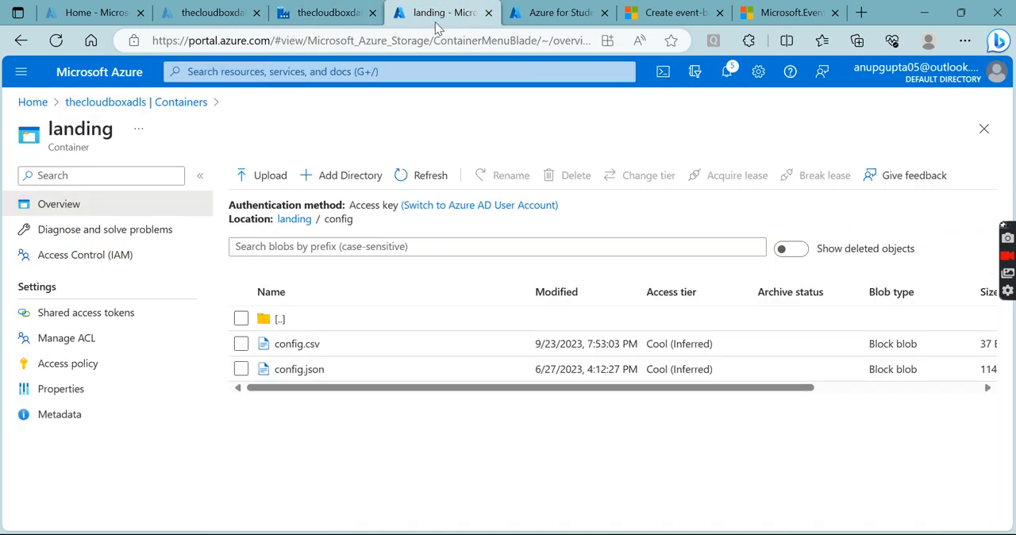
left_click(164, 107)
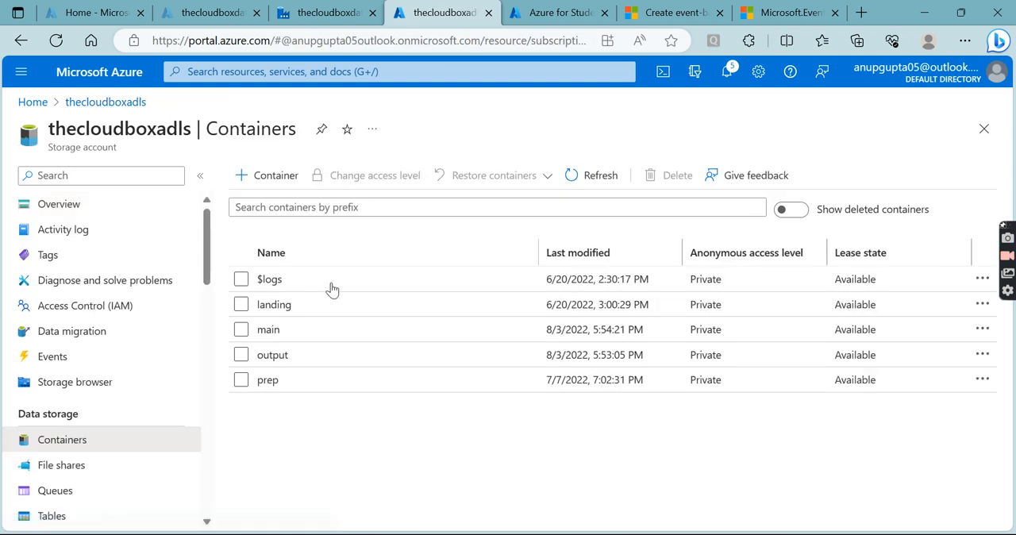
left_click(295, 359)
left_click(309, 349)
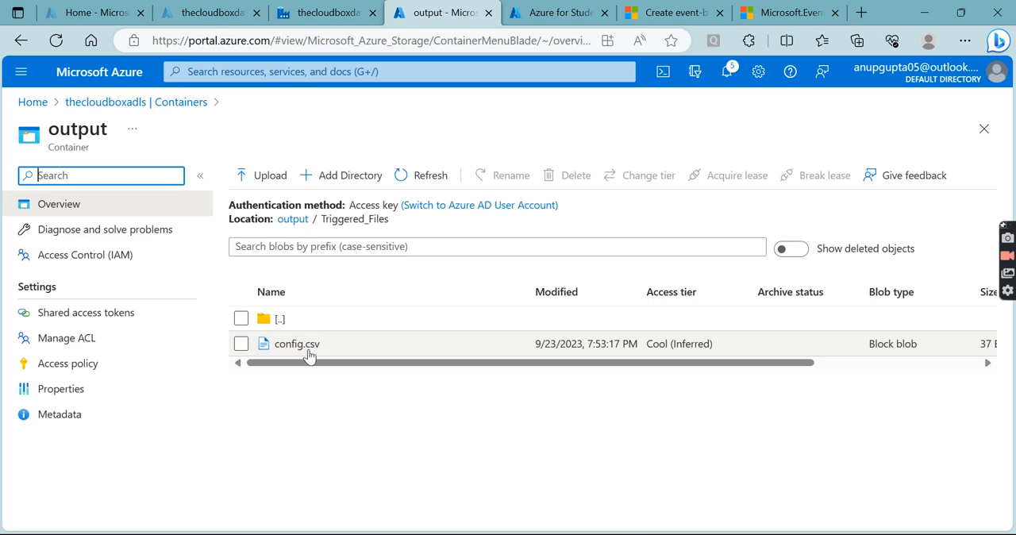
left_click_drag(369, 364, 317, 363)
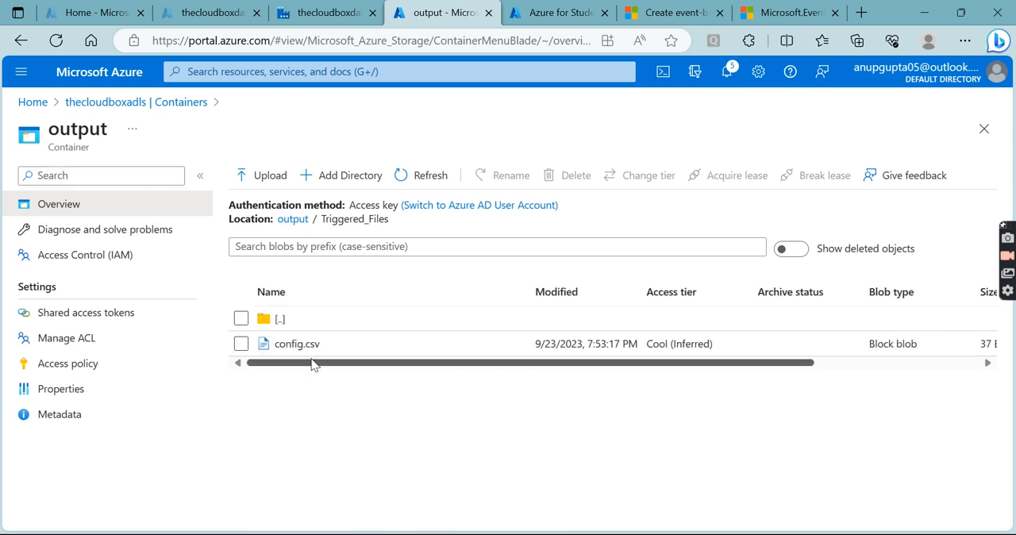
- Return to Data Factory, start a new trigger from the trigger management page, and open its type choices
left_click(294, 14)
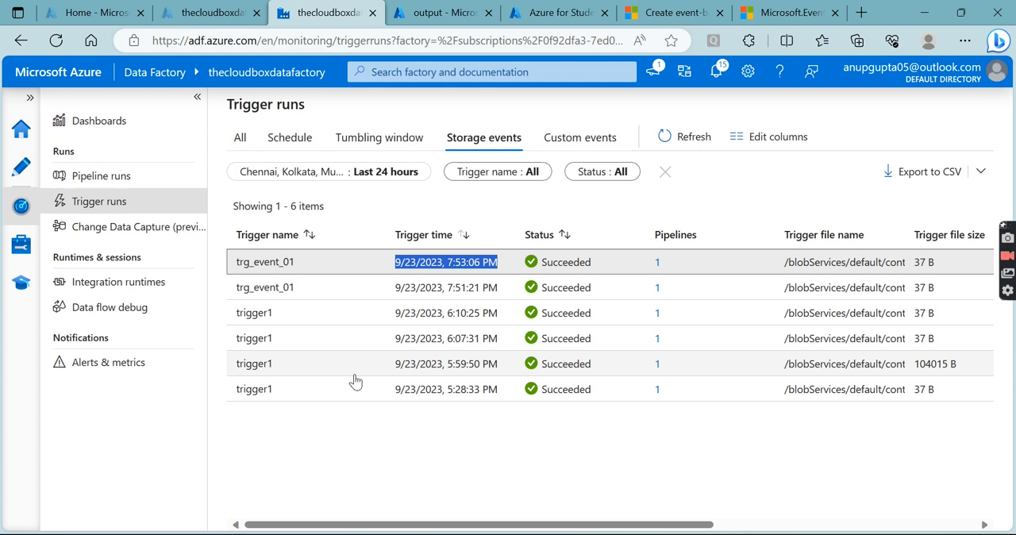
left_click(94, 203)
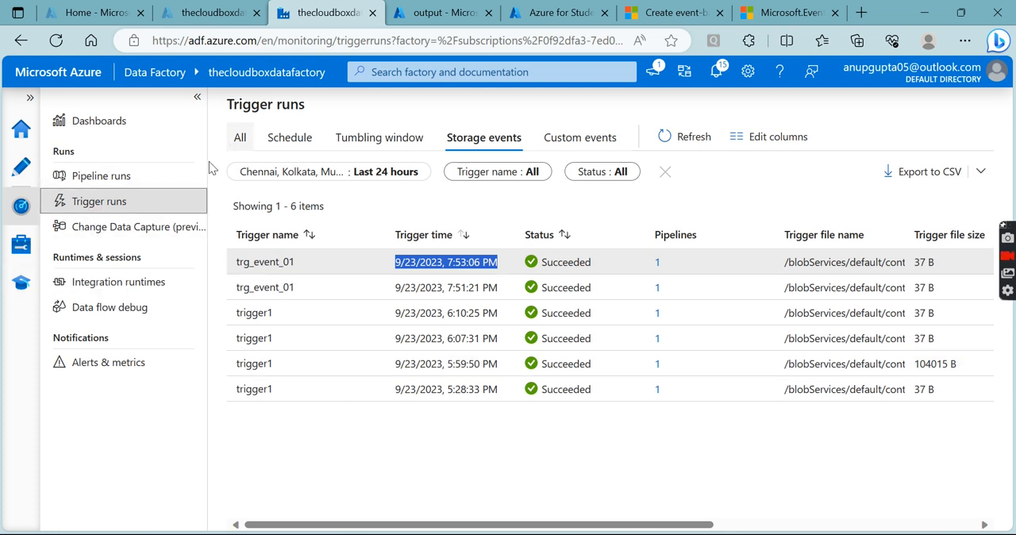
left_click(21, 243)
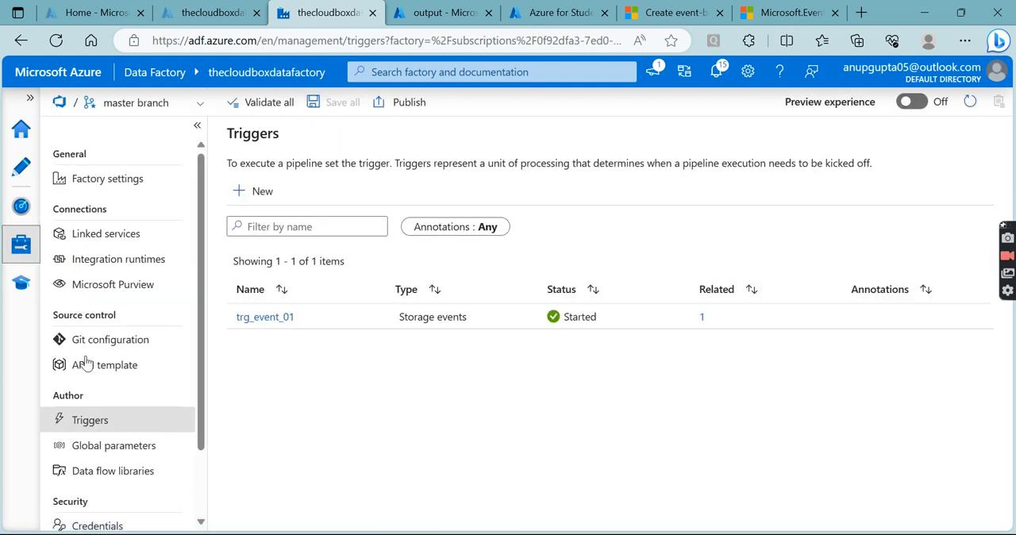
left_click(254, 191)
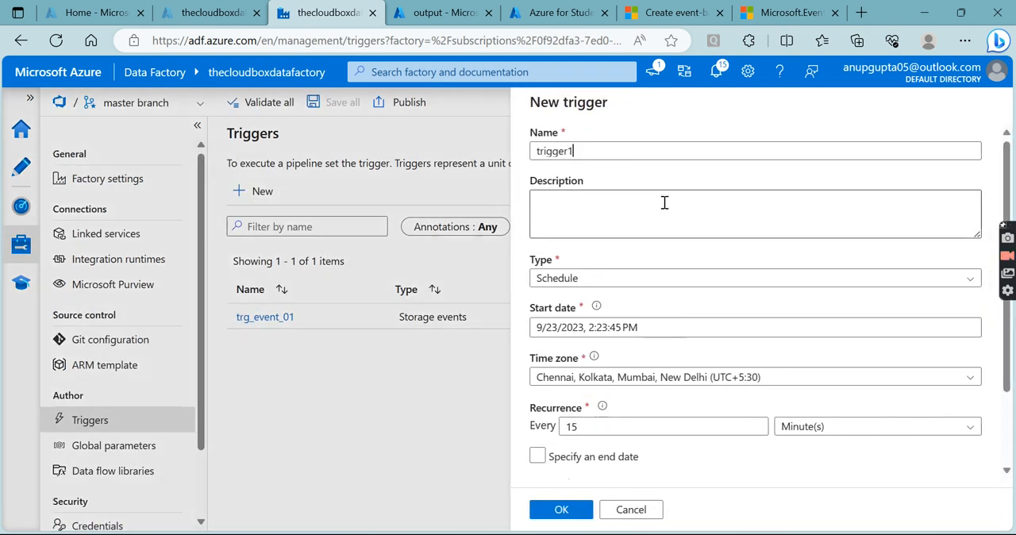
left_click(627, 278)
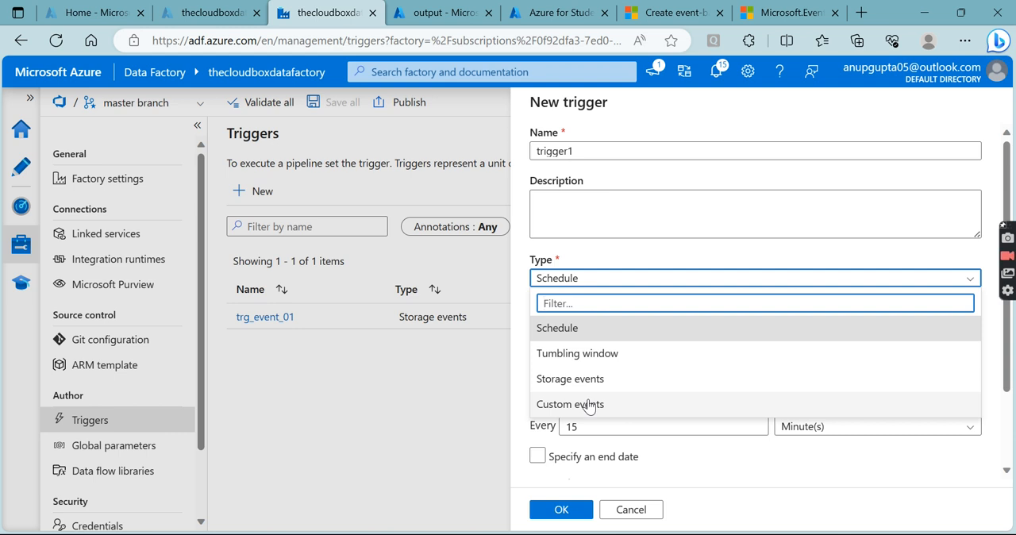